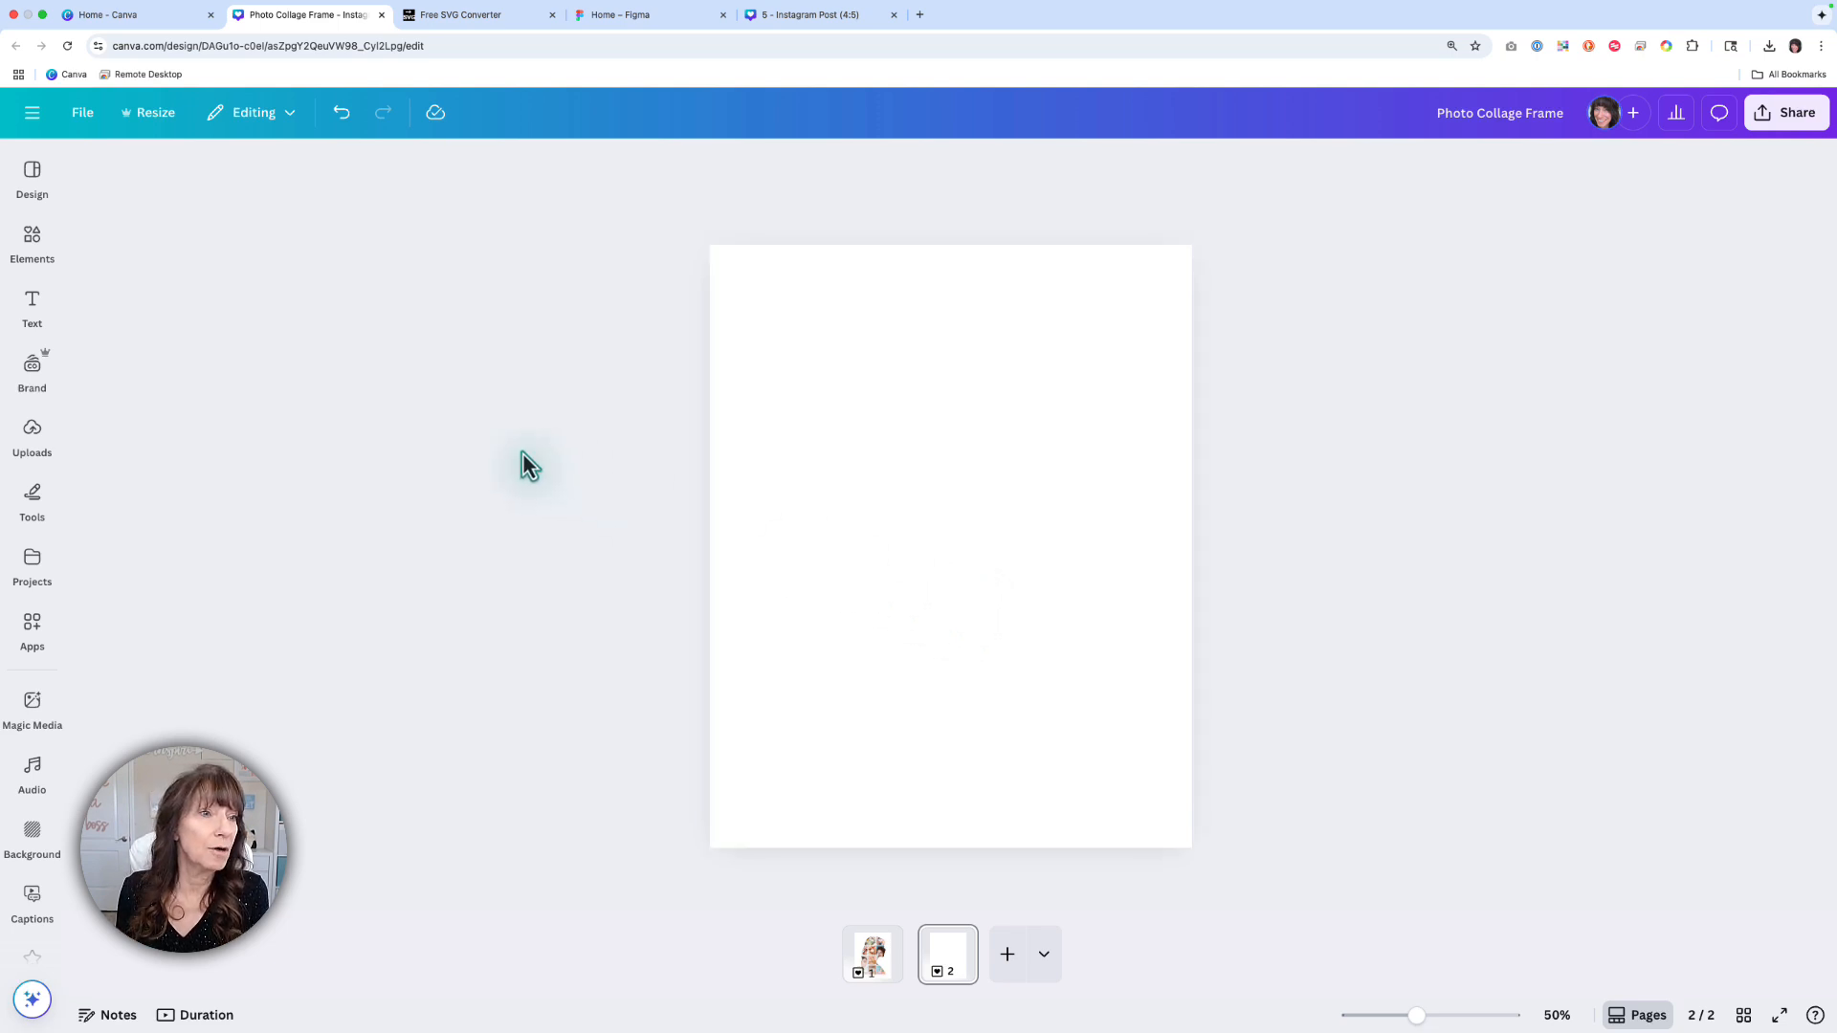
# Find silhouette graphics in Elements and add the woman's profile silhouette to the page
pyautogui.click(31, 244)
pyautogui.click(225, 171)
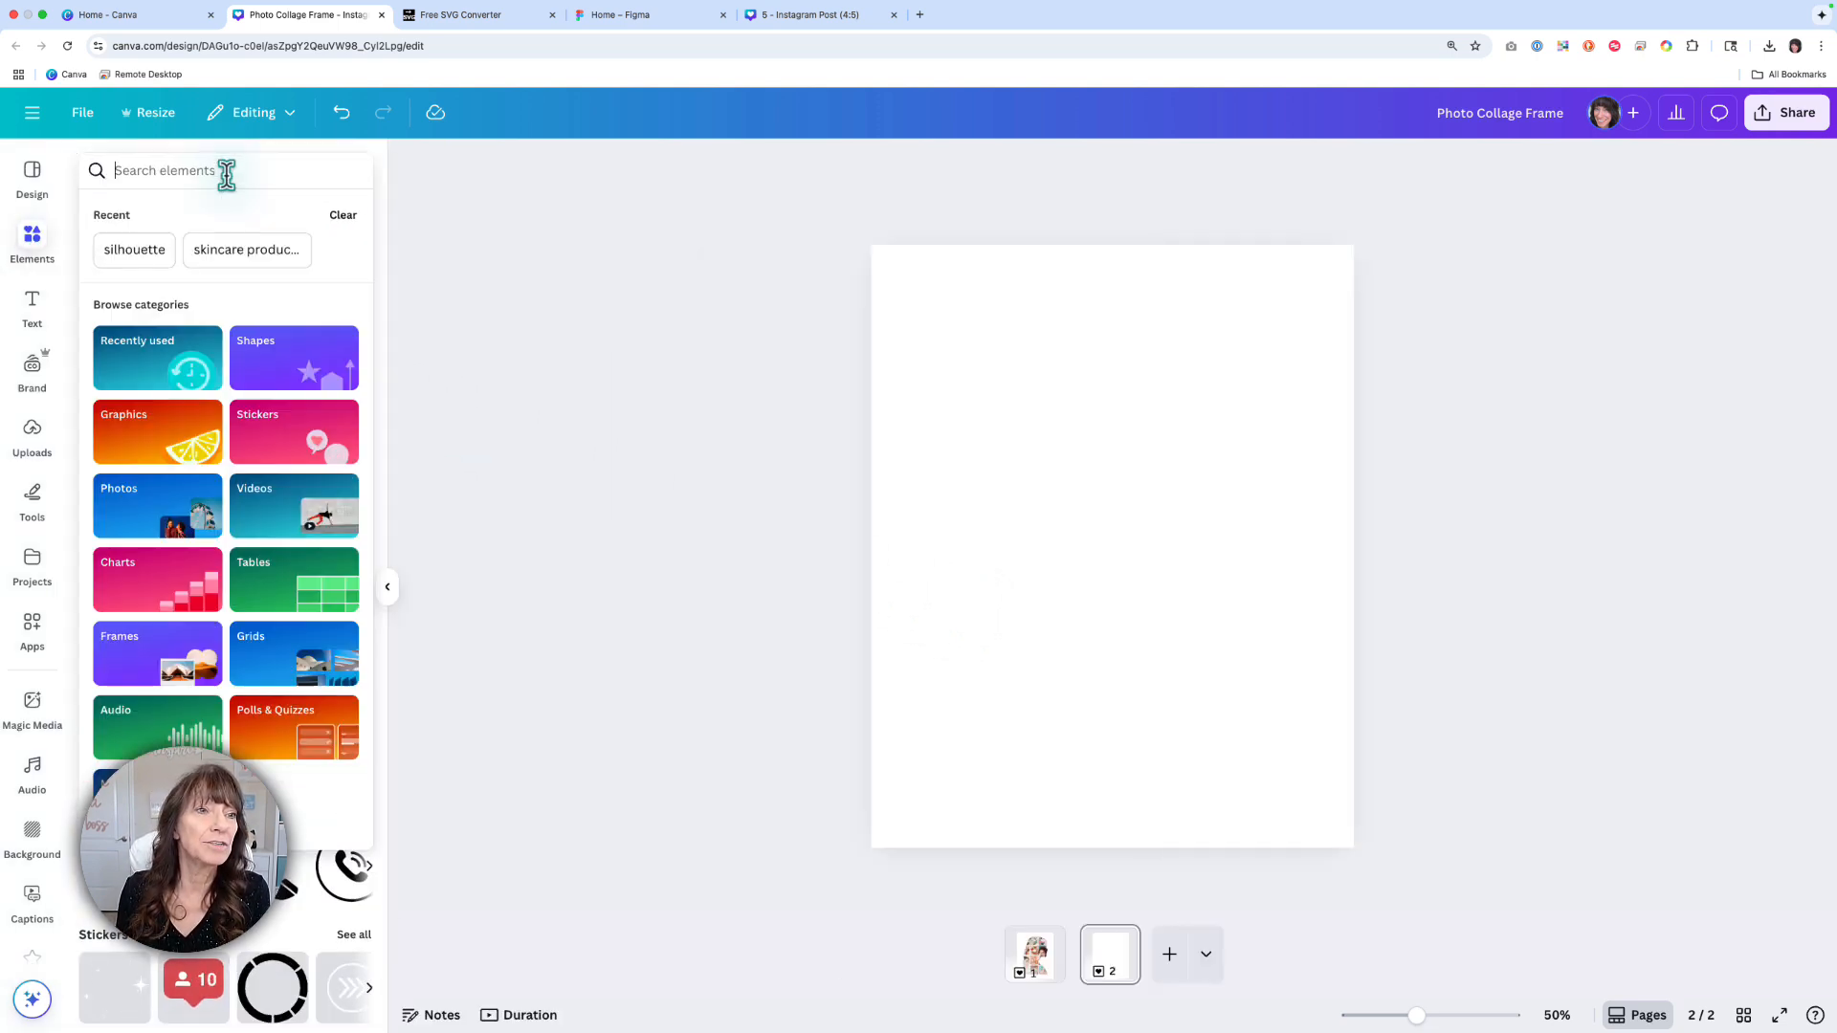
pyautogui.click(153, 250)
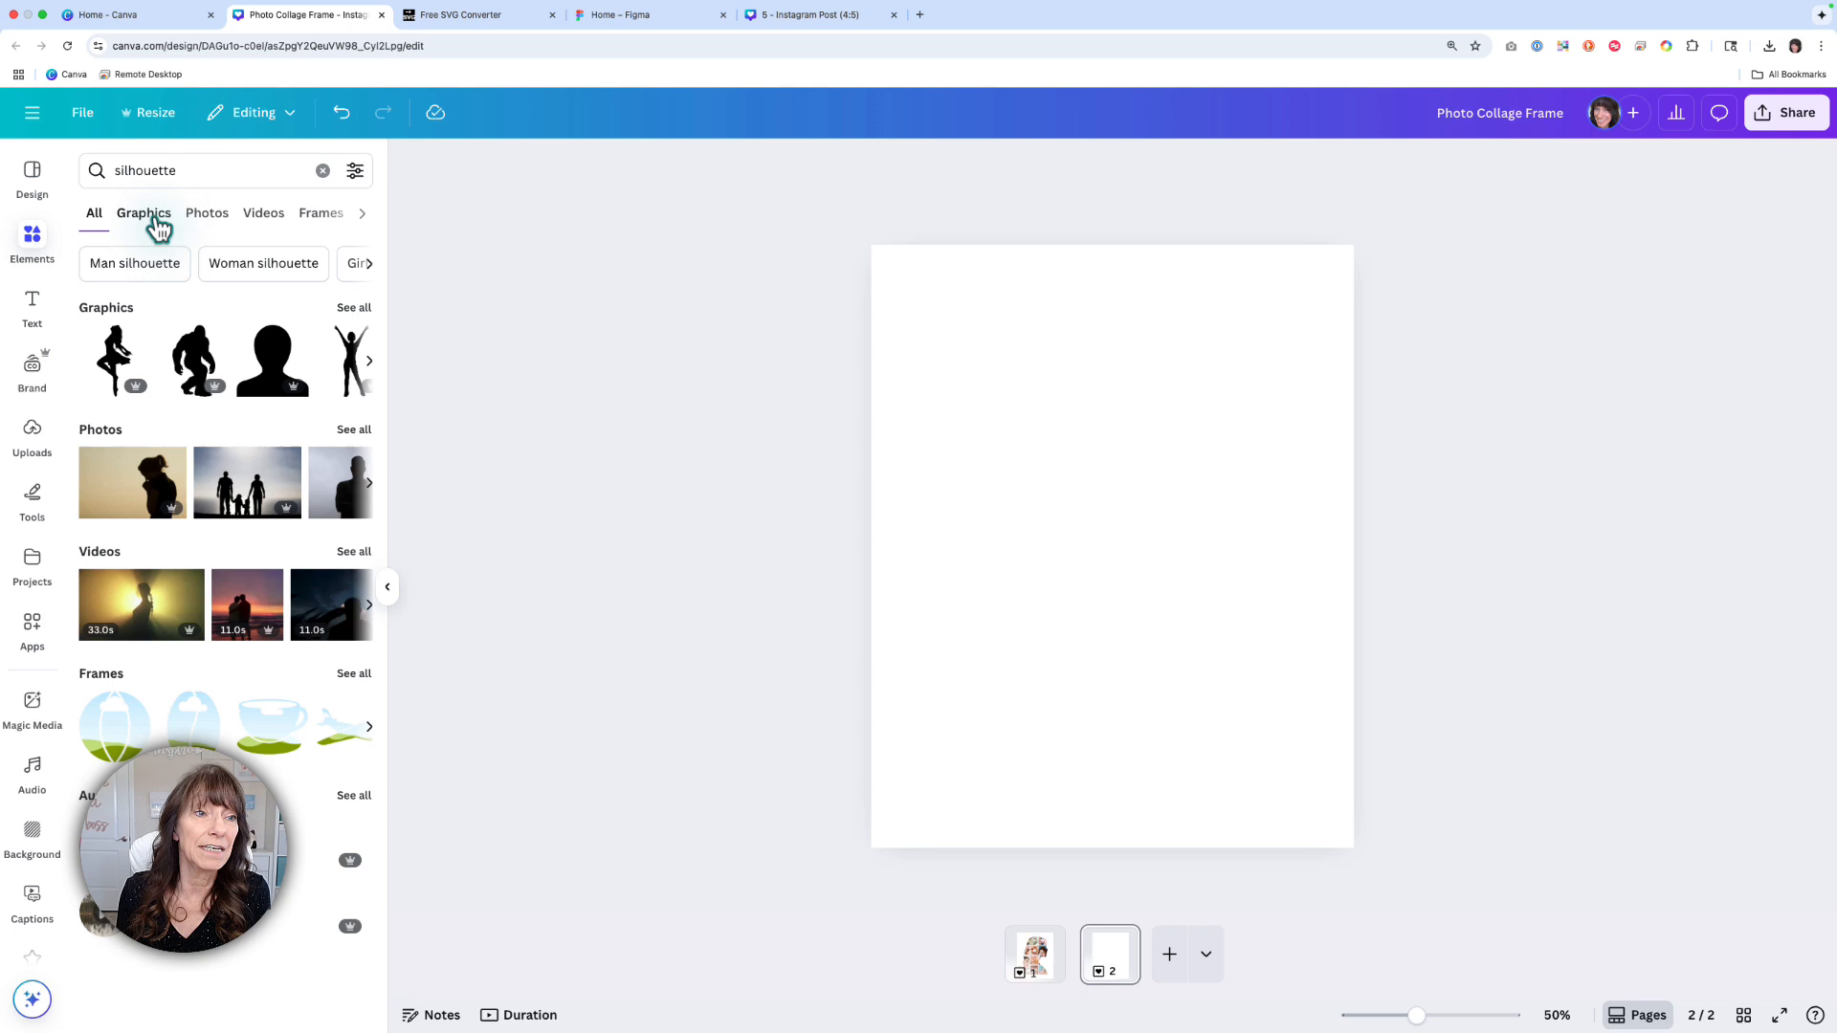
pyautogui.click(150, 216)
pyautogui.scroll(-5, 255, 454)
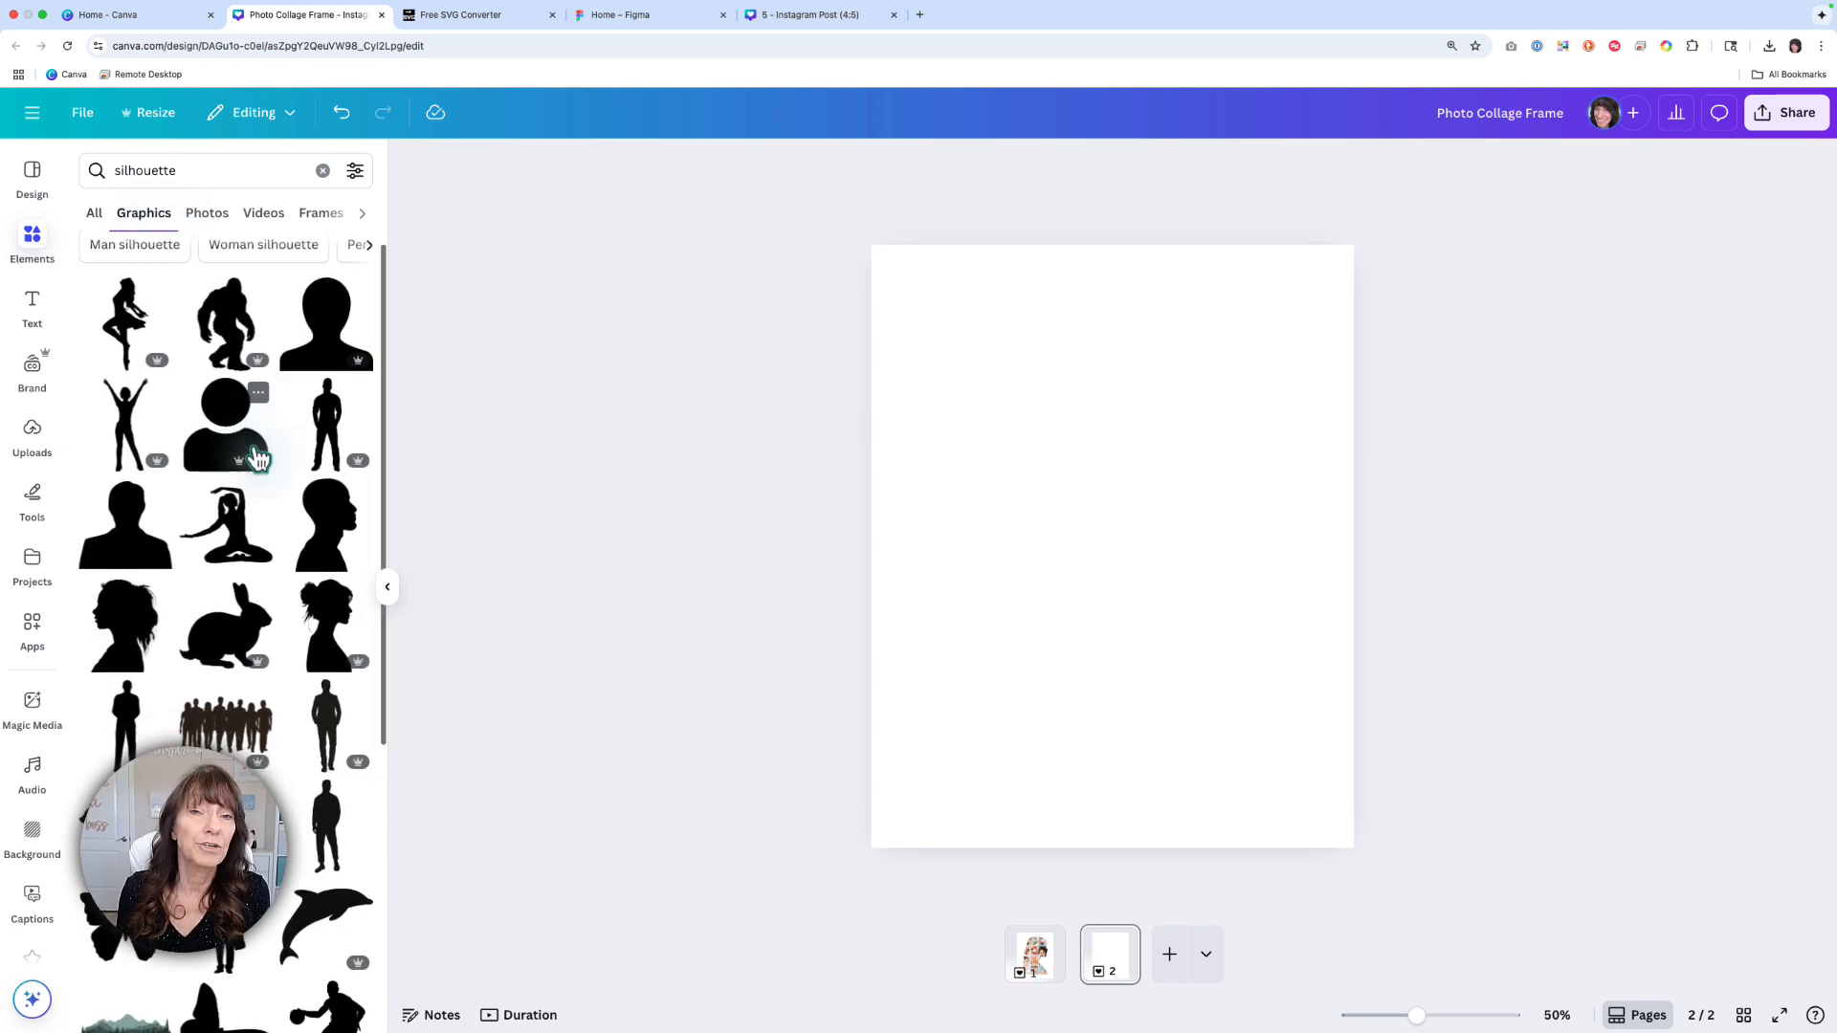
pyautogui.scroll(-5, 252, 448)
pyautogui.scroll(-5, 252, 447)
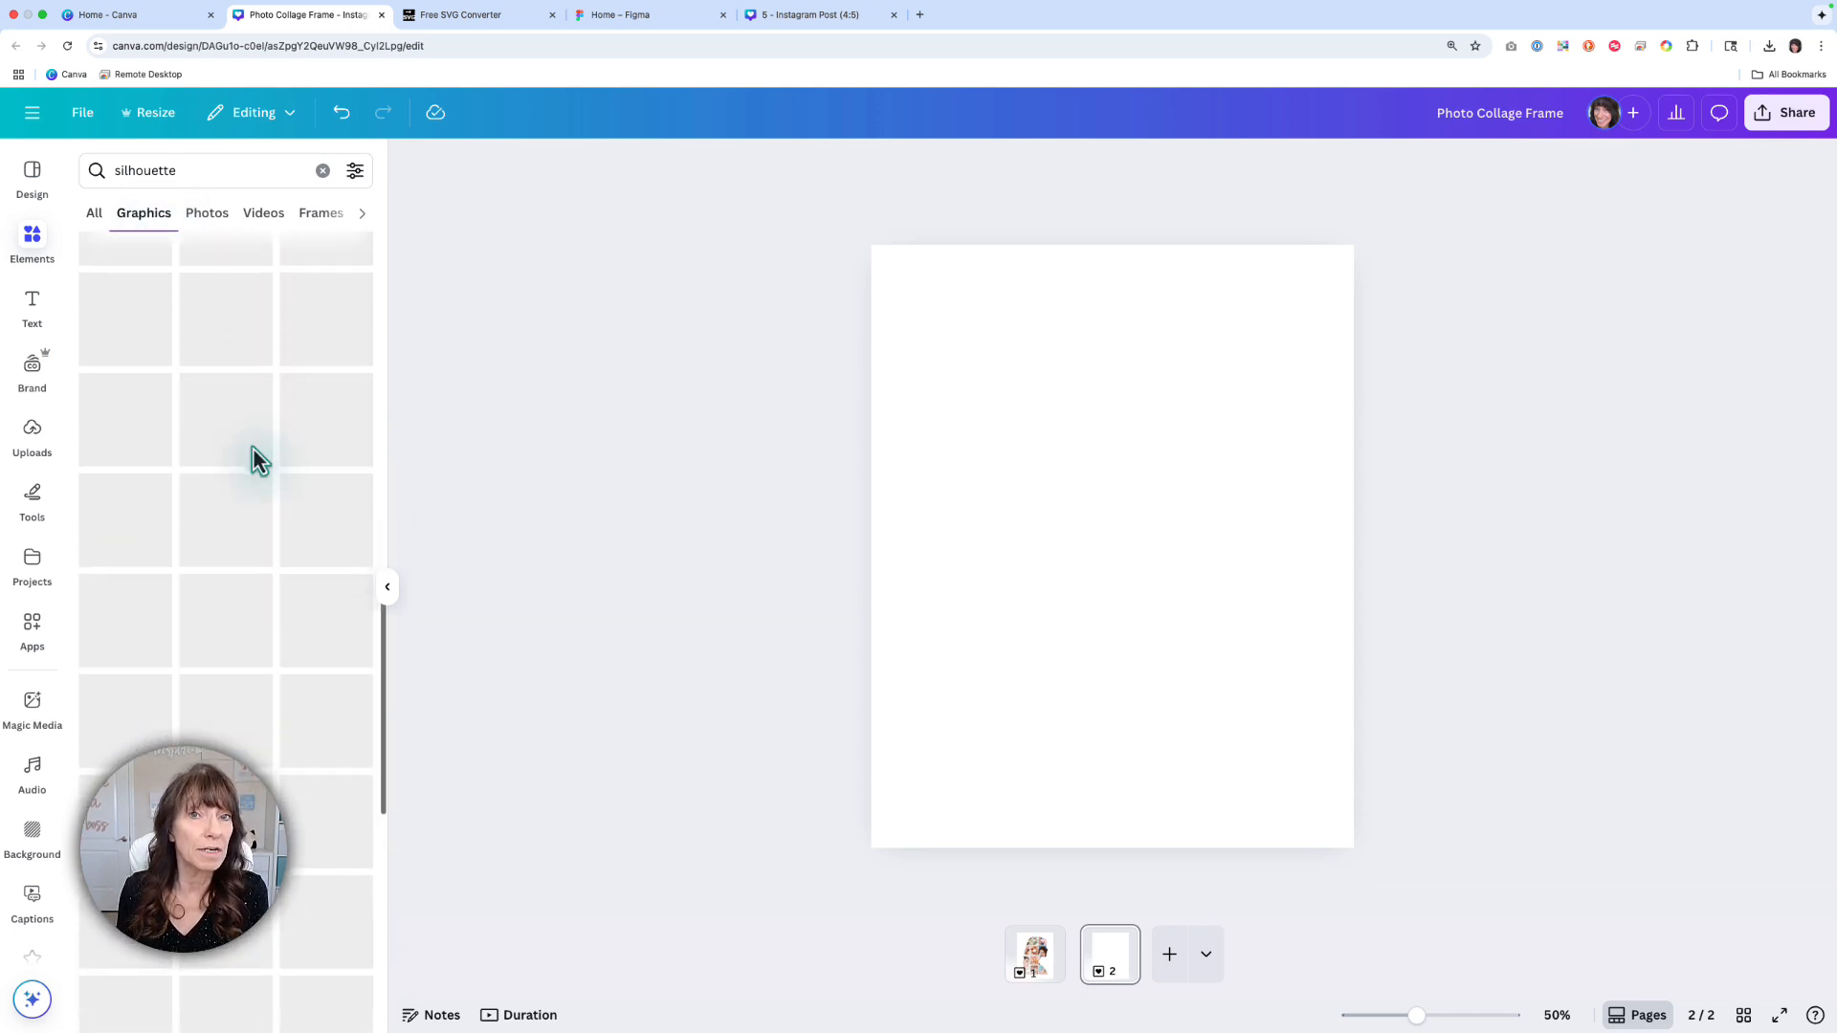
pyautogui.scroll(-3, 255, 460)
pyautogui.scroll(3, 254, 456)
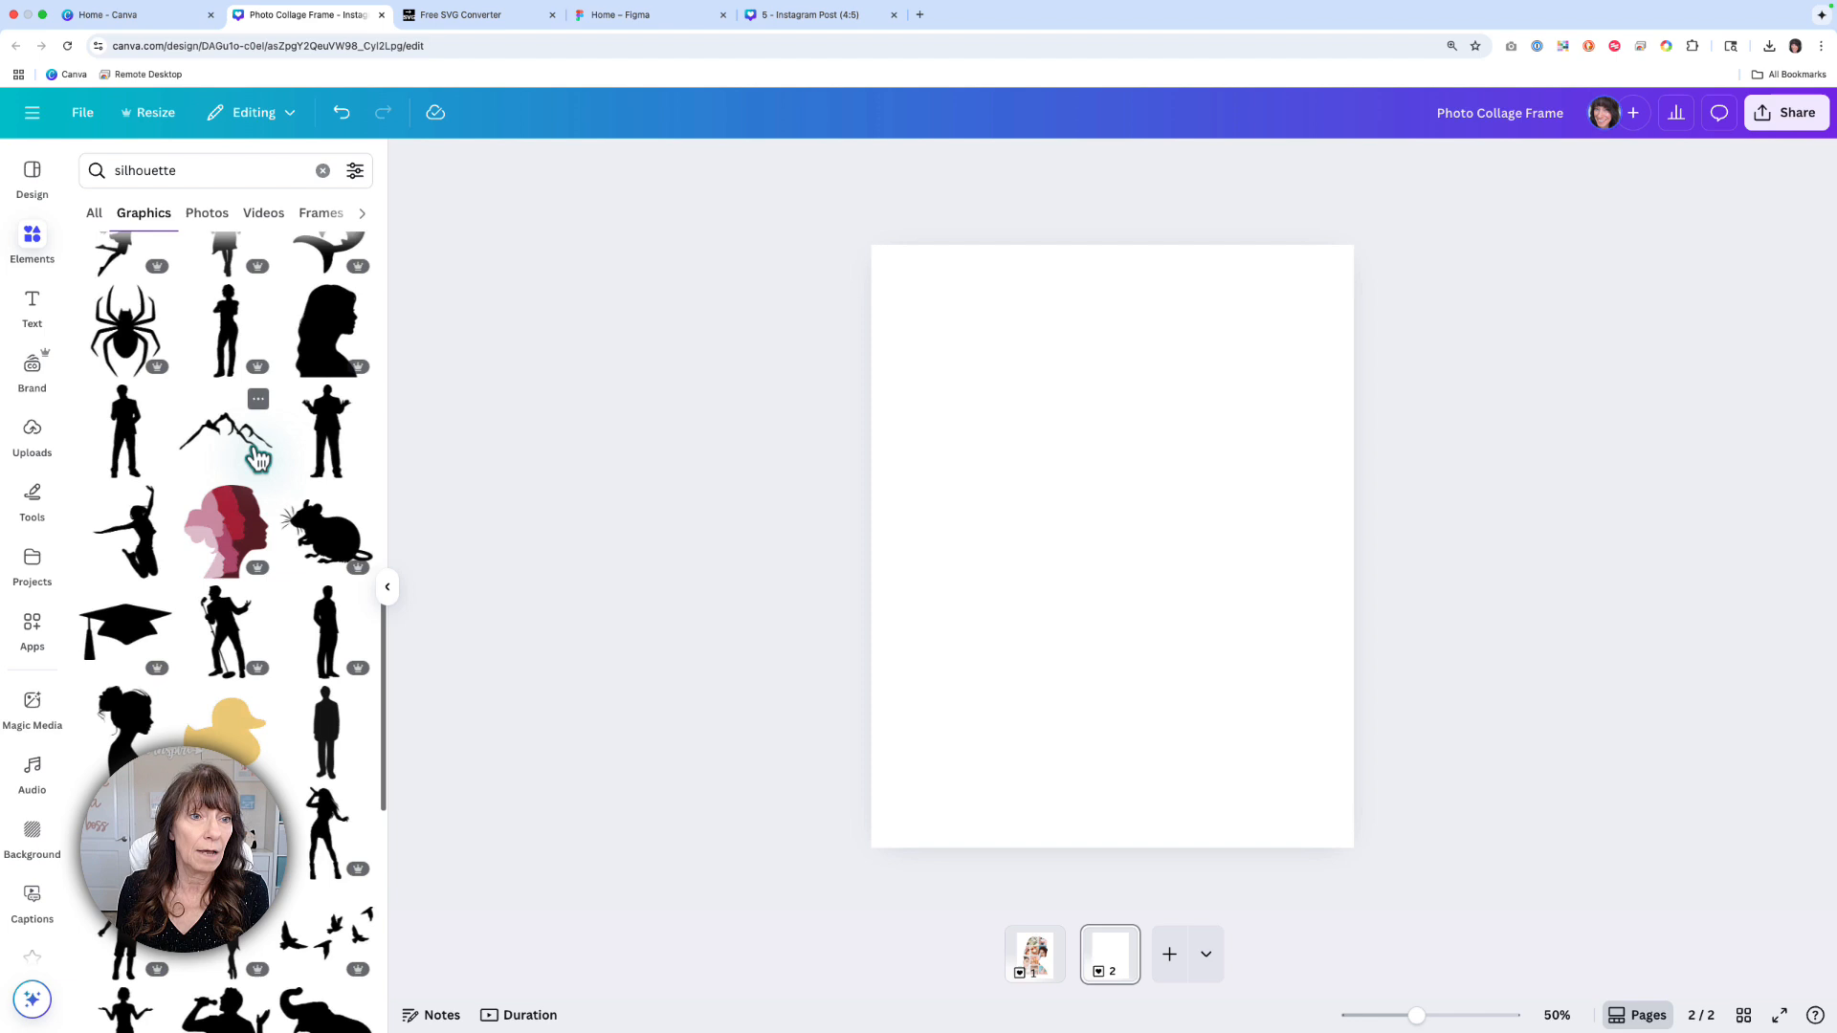
pyautogui.click(311, 361)
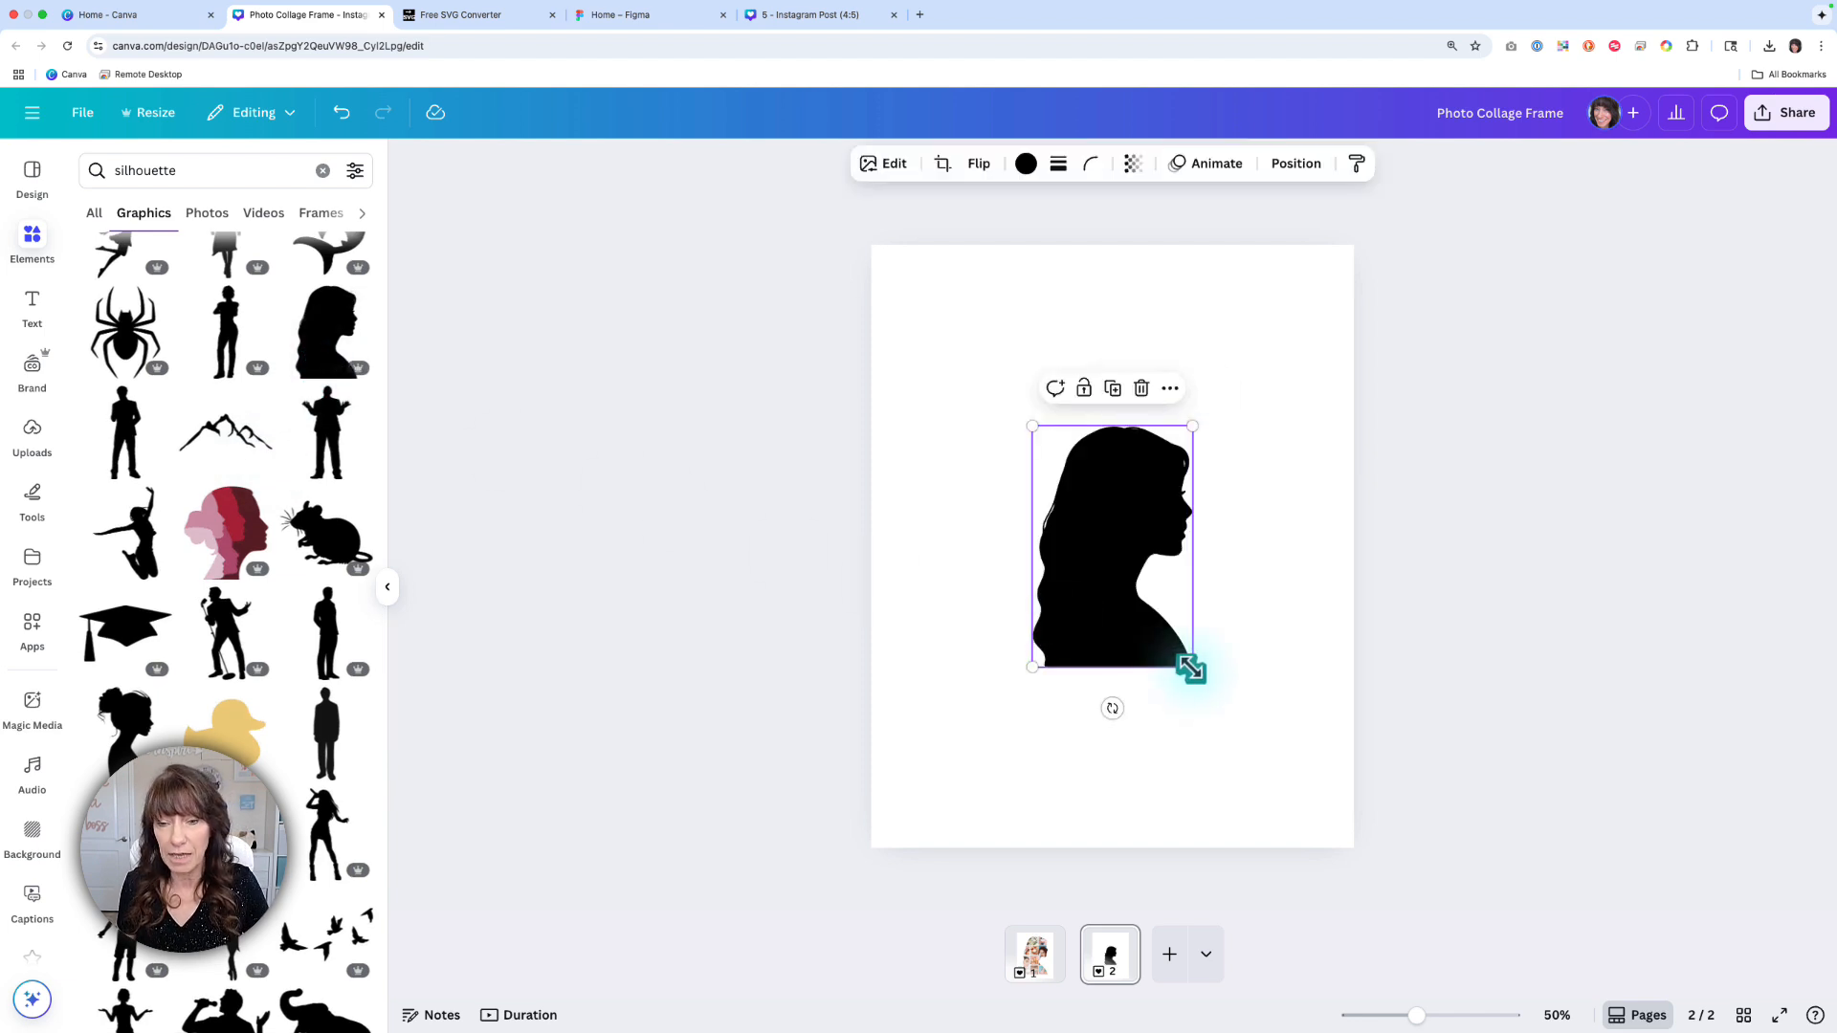
# Enlarge the silhouette from its corner handle so it fills most of the page
pyautogui.moveTo(1190, 668); pyautogui.dragTo(1292, 845)
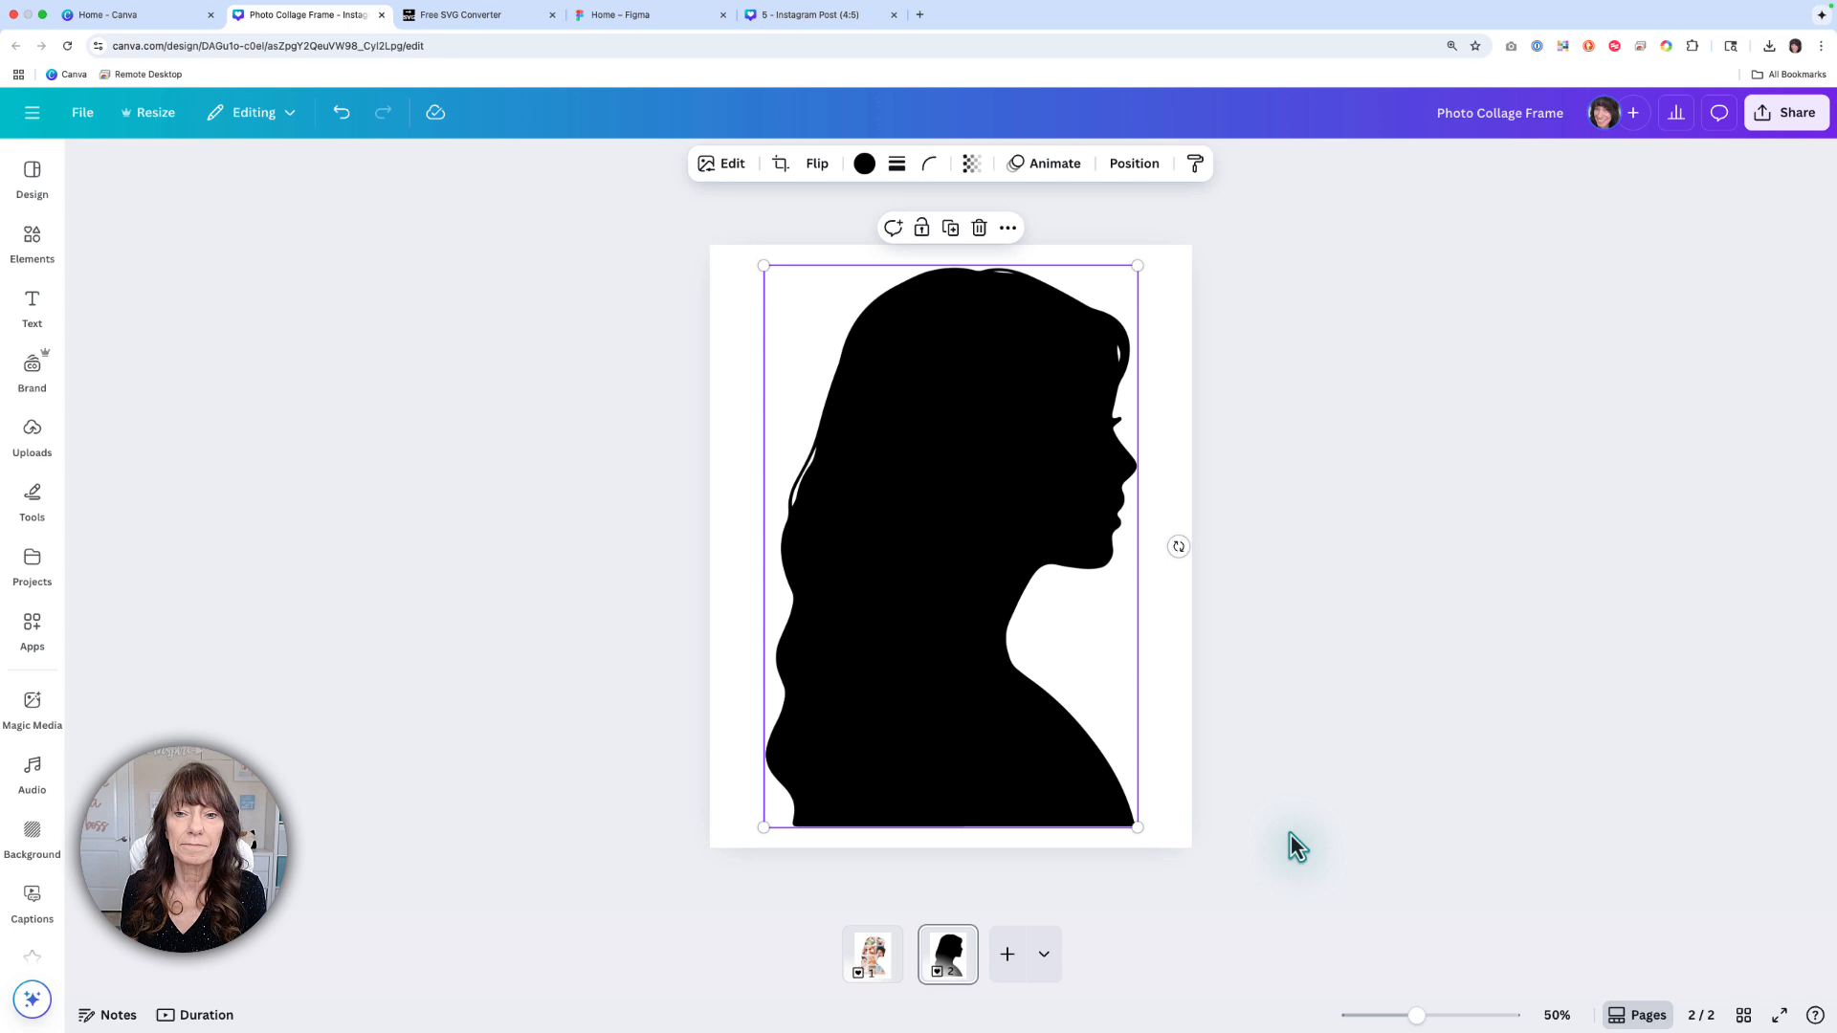
pyautogui.click(1291, 798)
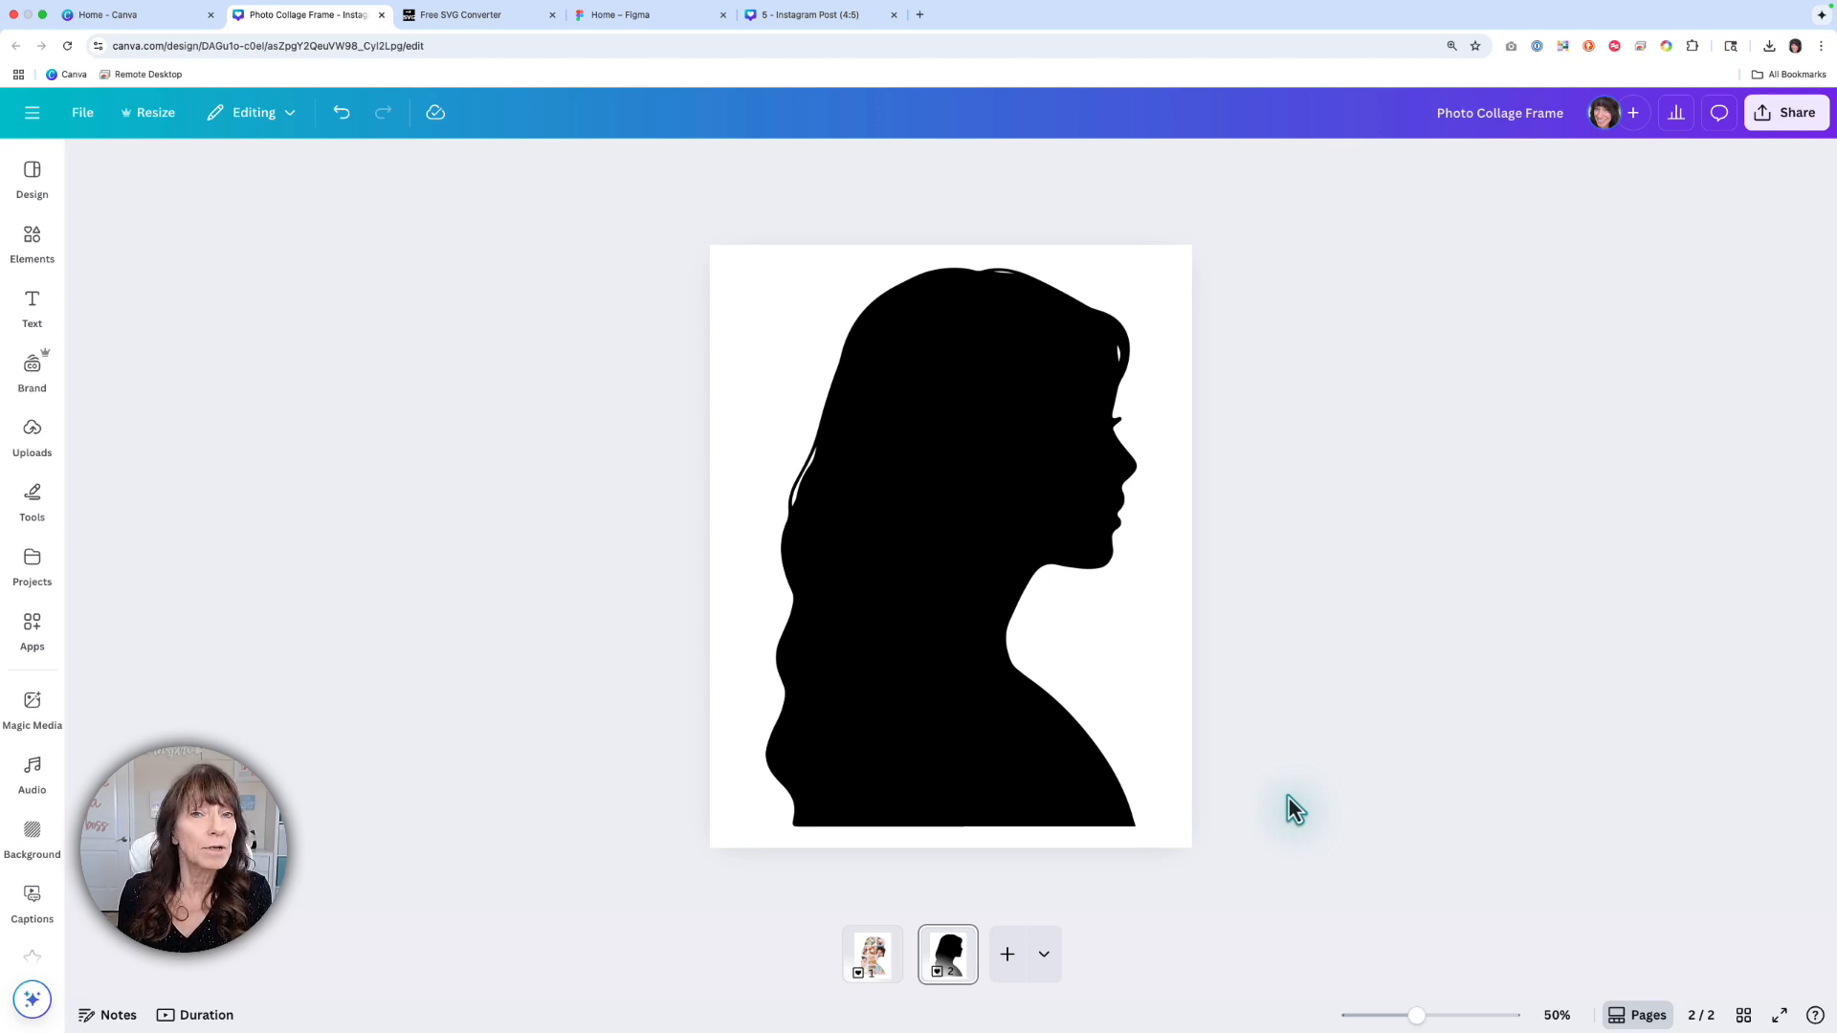
# Add a 3x4 table from Elements over the silhouette and enlarge it across the lower half
pyautogui.click(32, 244)
pyautogui.click(324, 170)
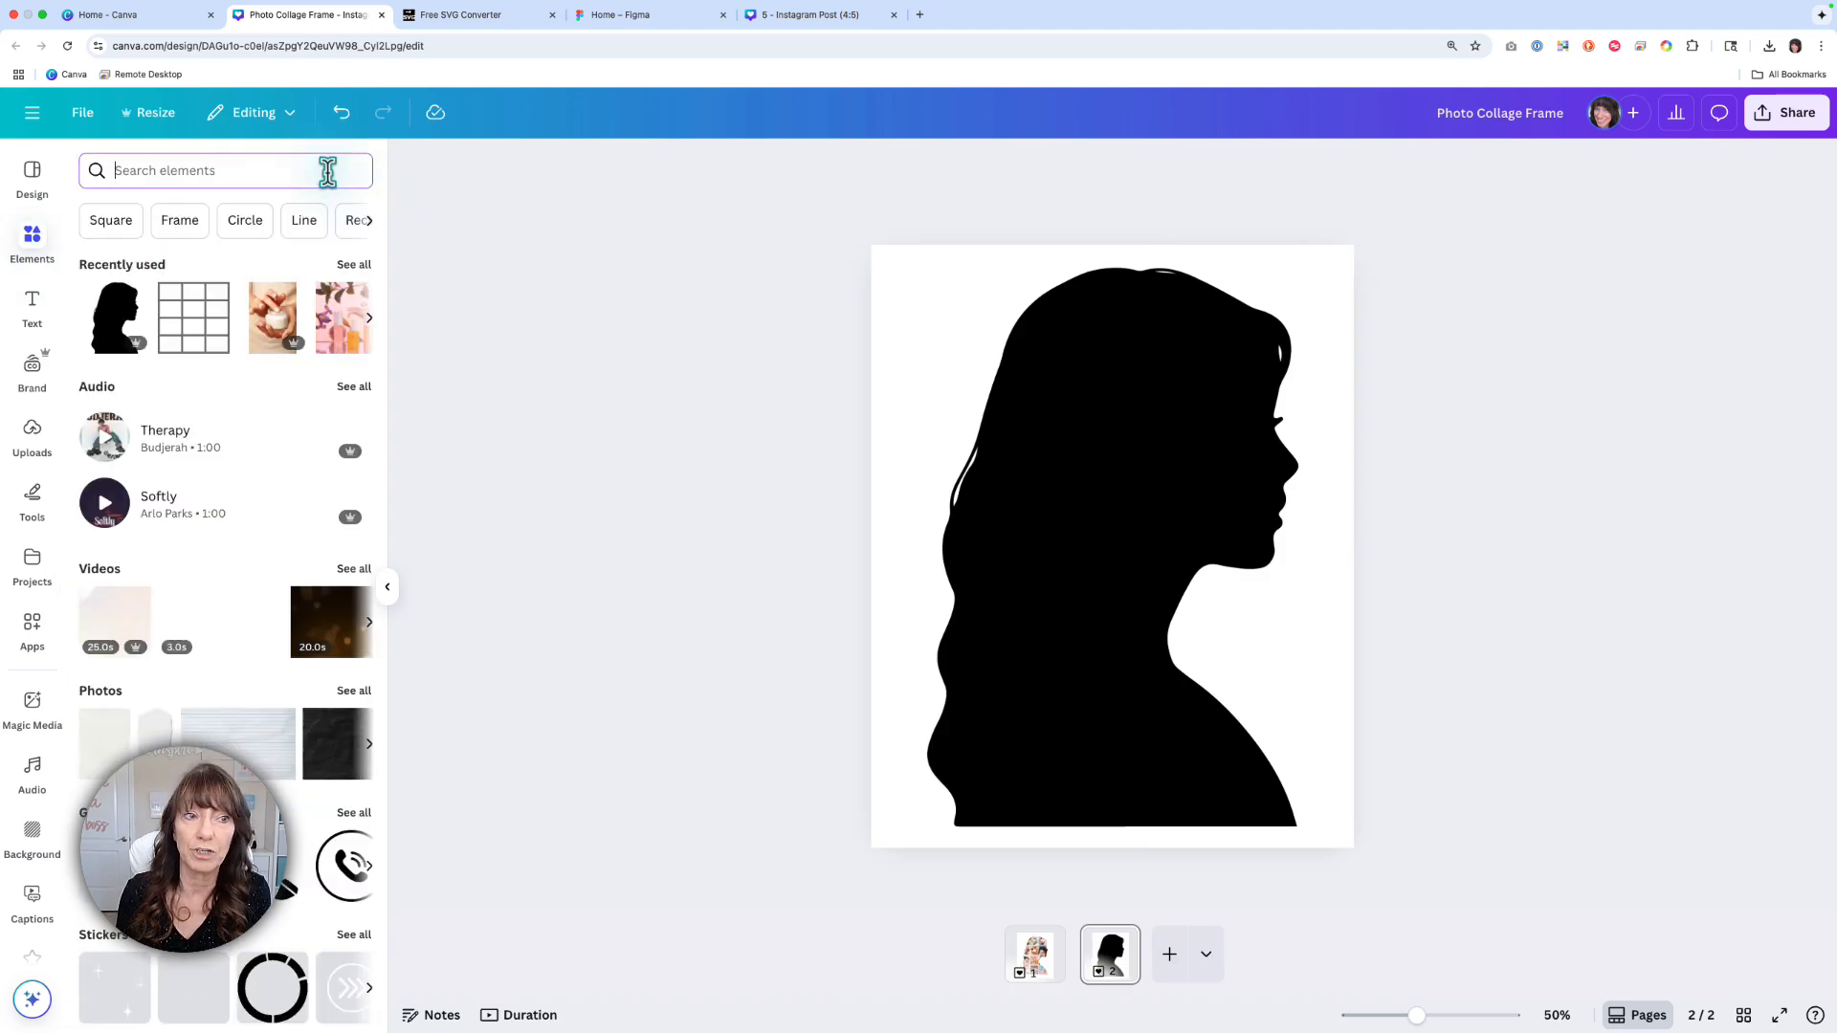
pyautogui.scroll(-5, 253, 333)
pyautogui.scroll(-3, 253, 333)
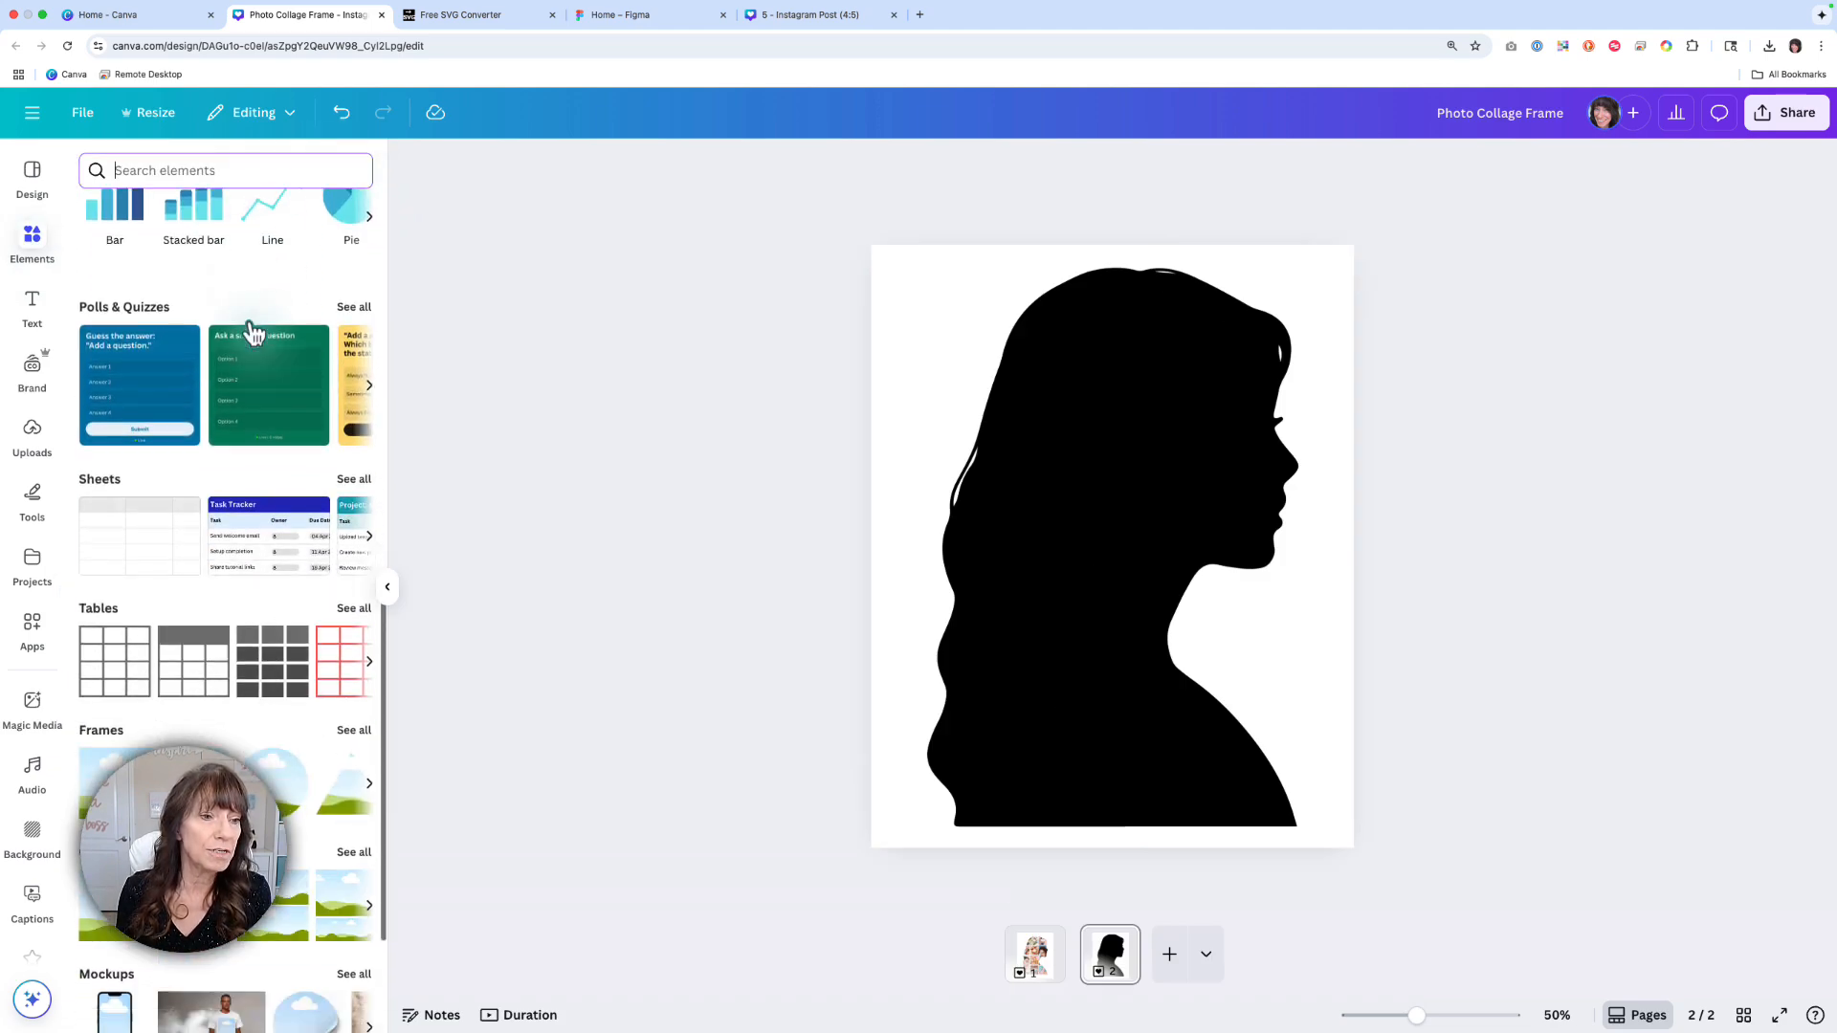
pyautogui.scroll(-1, 253, 333)
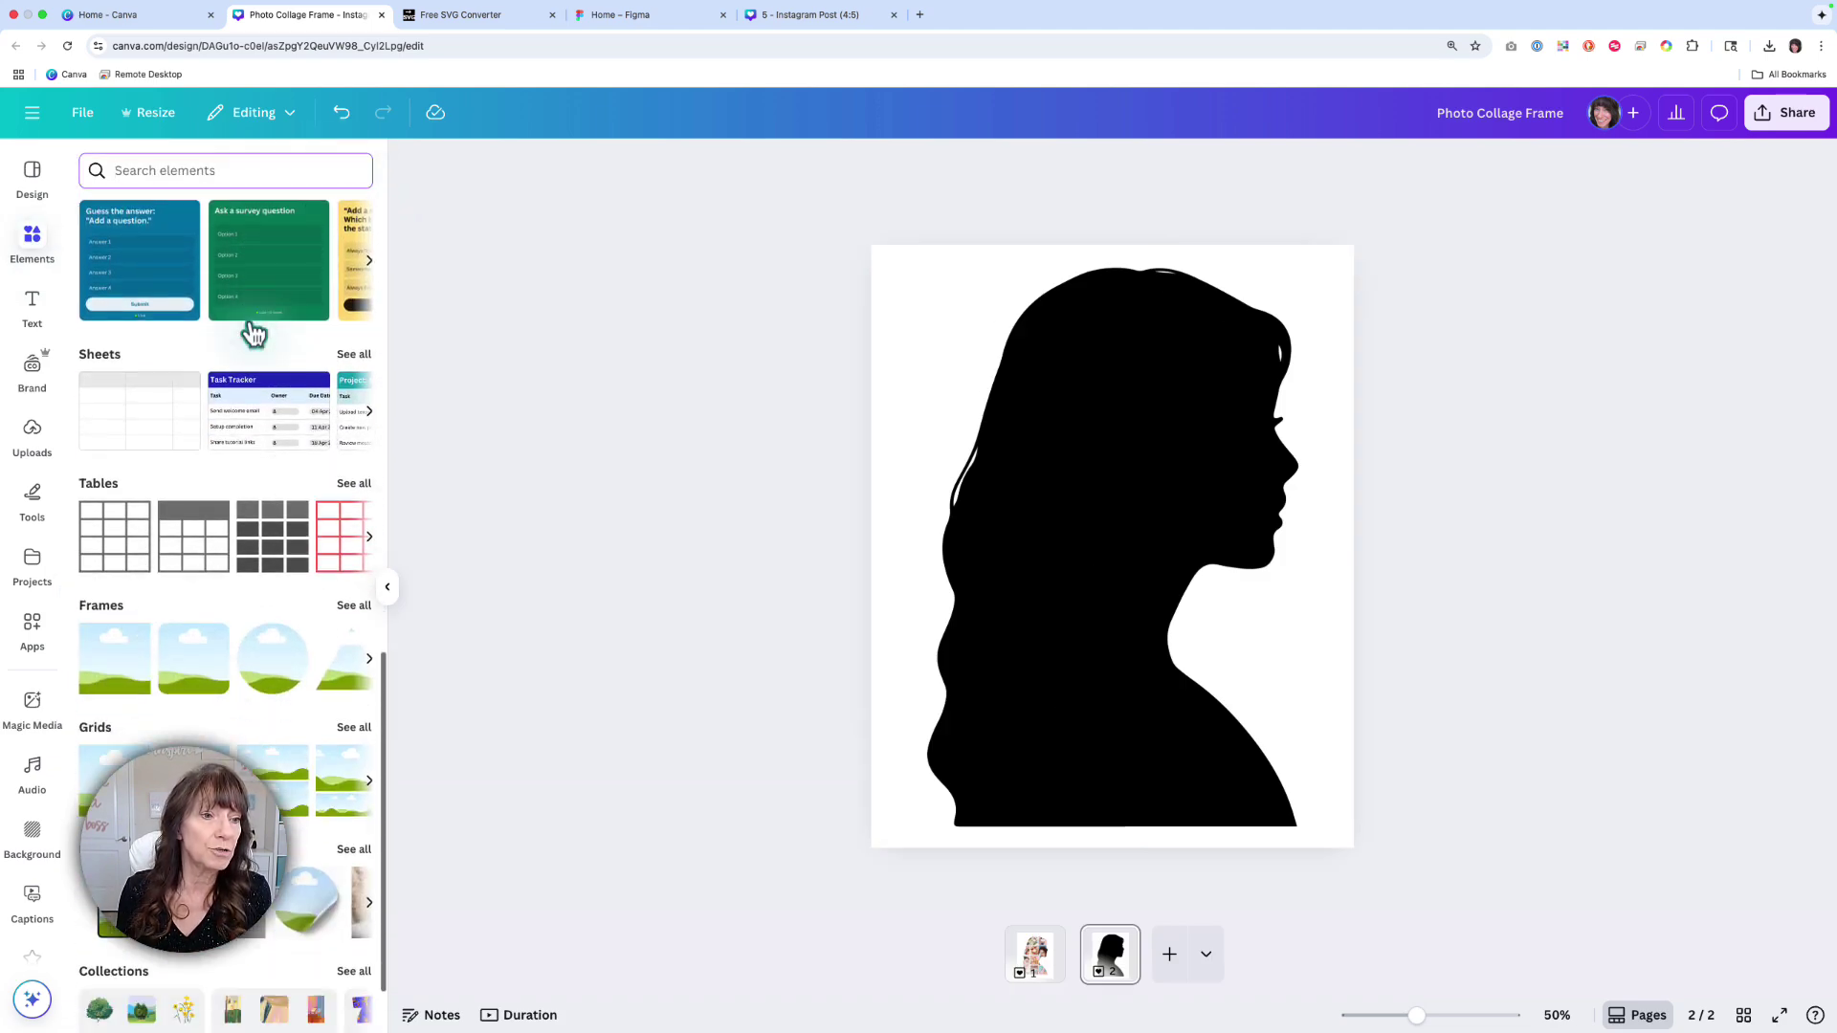
pyautogui.click(106, 544)
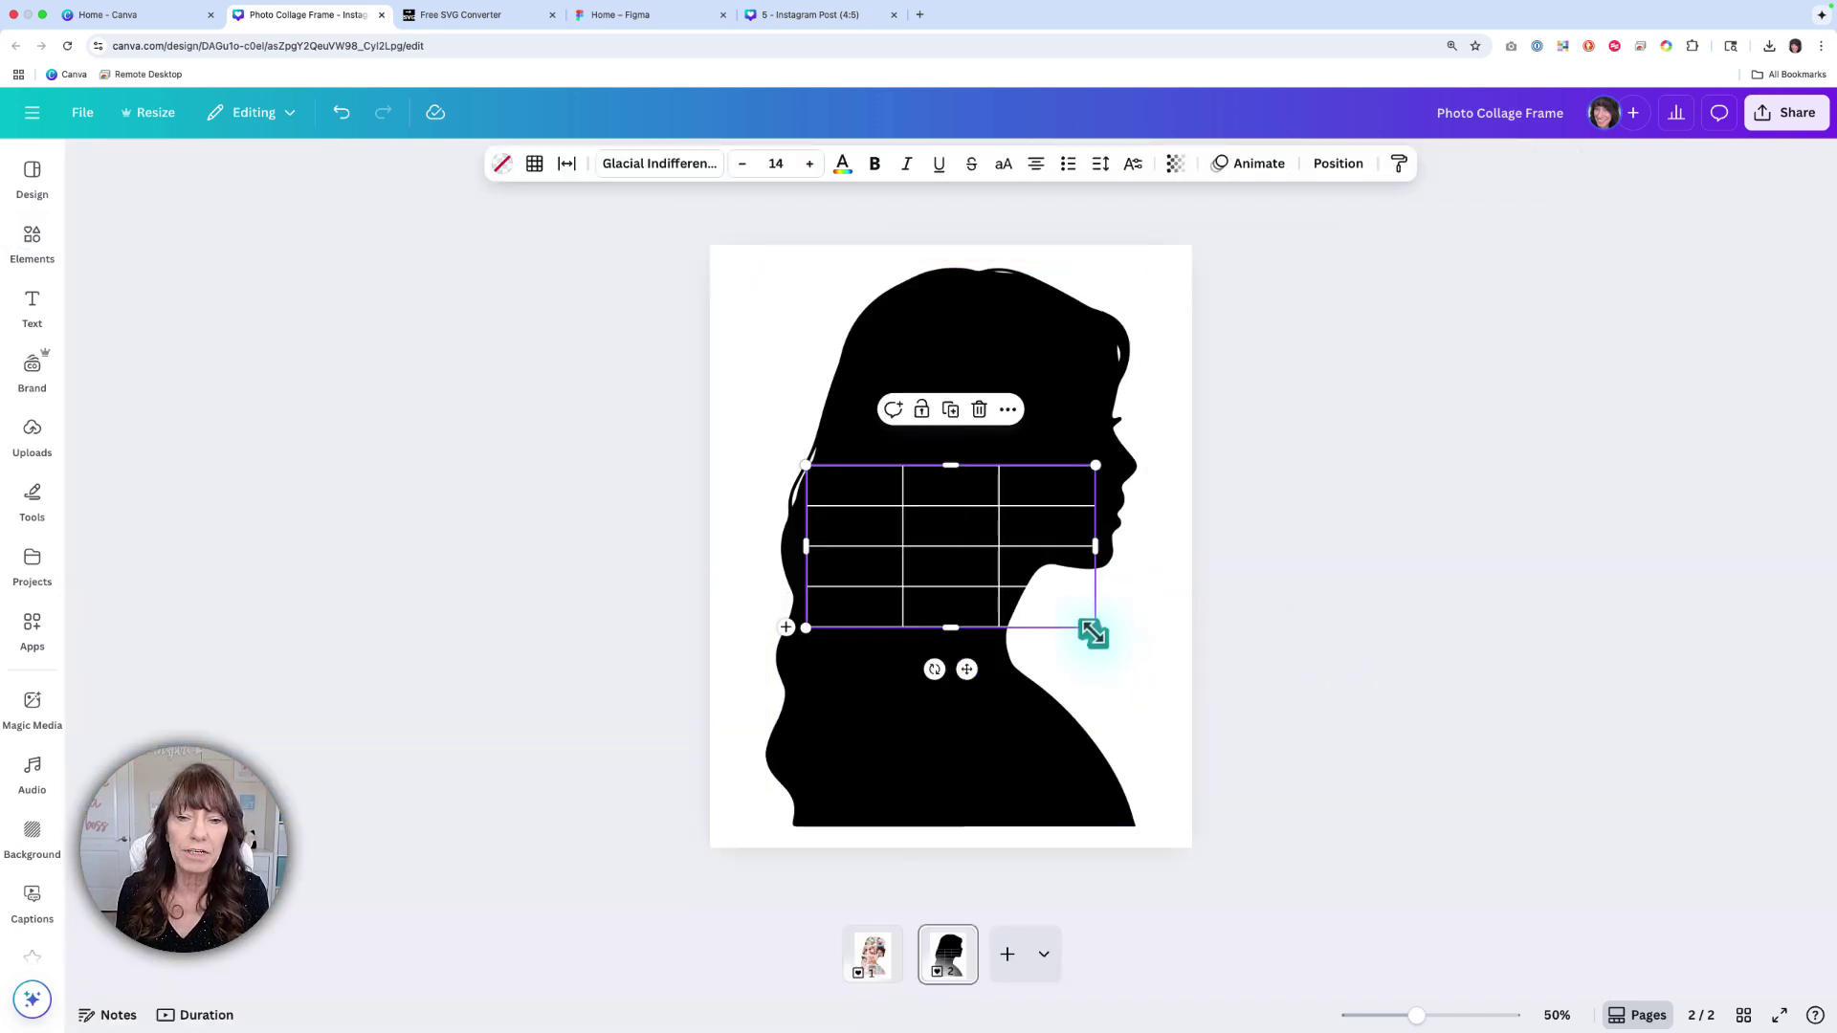
pyautogui.moveTo(1096, 628)
pyautogui.mouseDown()
pyautogui.moveTo(943, 612)
pyautogui.moveTo(1164, 847)
pyautogui.mouseUp()
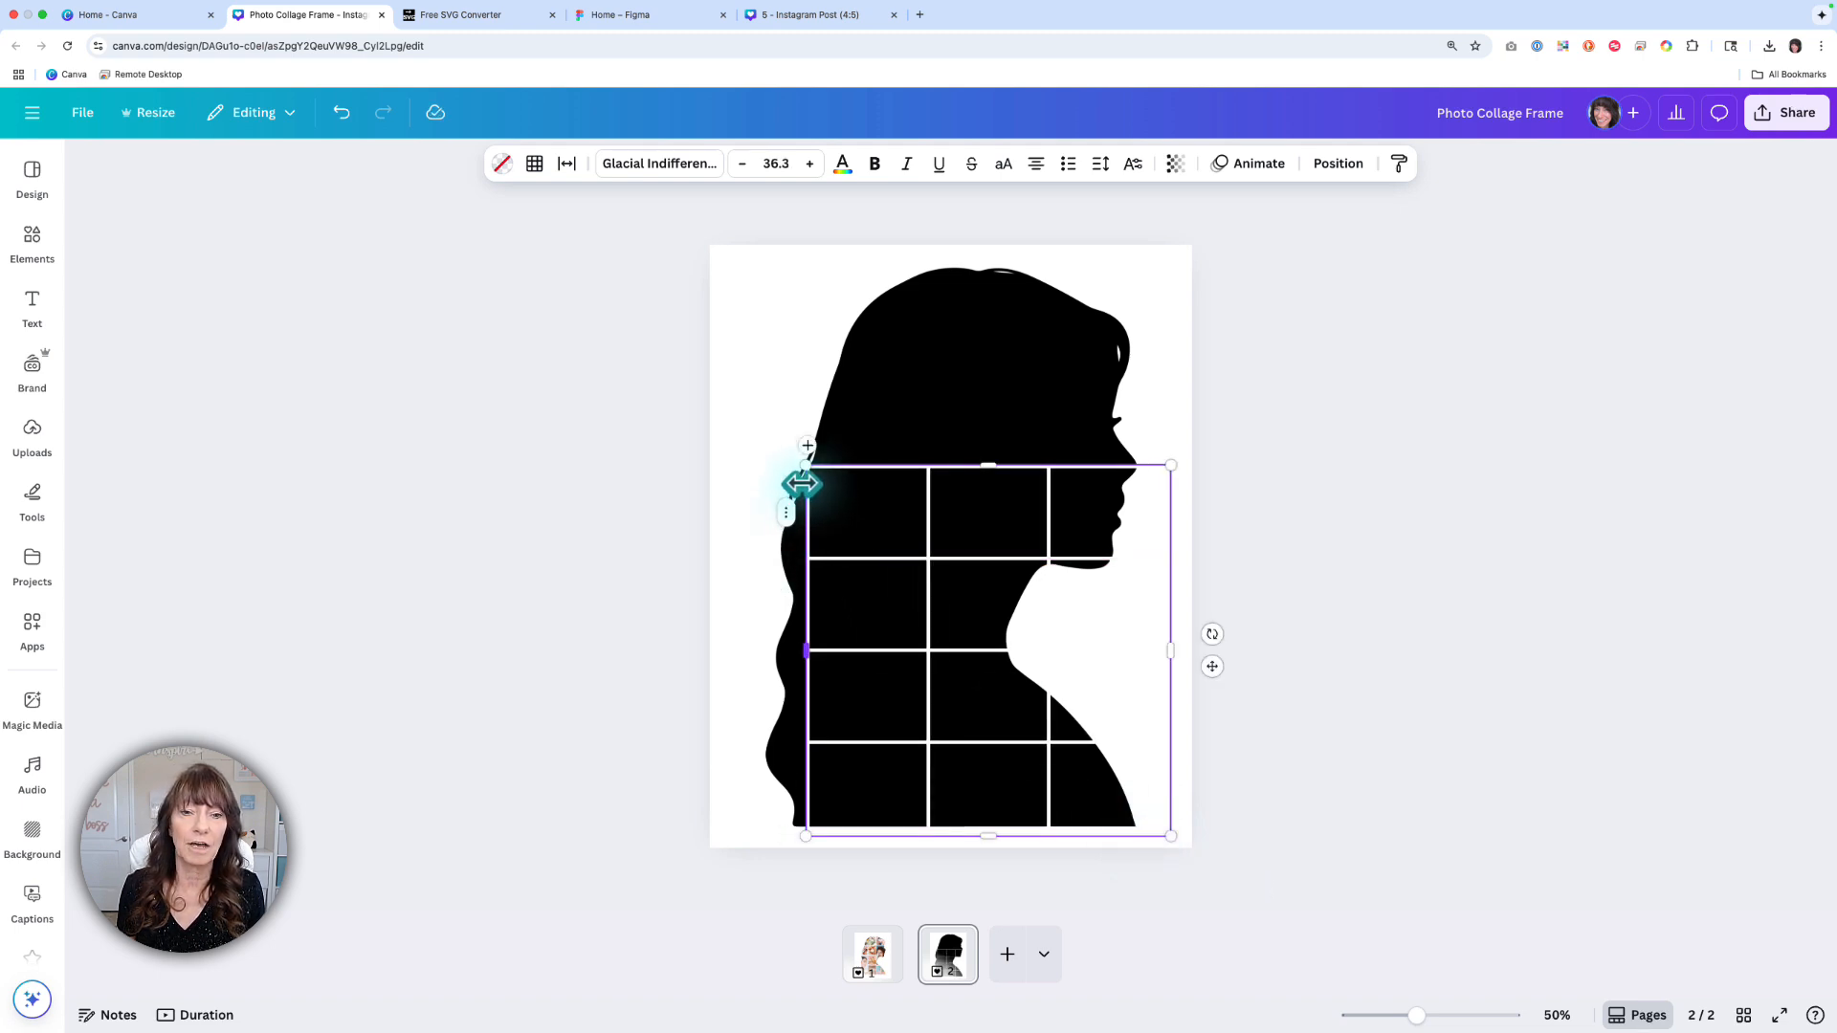
# Grow the table grid to cover the whole silhouette and nudge it slightly right
pyautogui.moveTo(805, 467); pyautogui.dragTo(614, 246)
pyautogui.moveTo(887, 486); pyautogui.dragTo(949, 475)
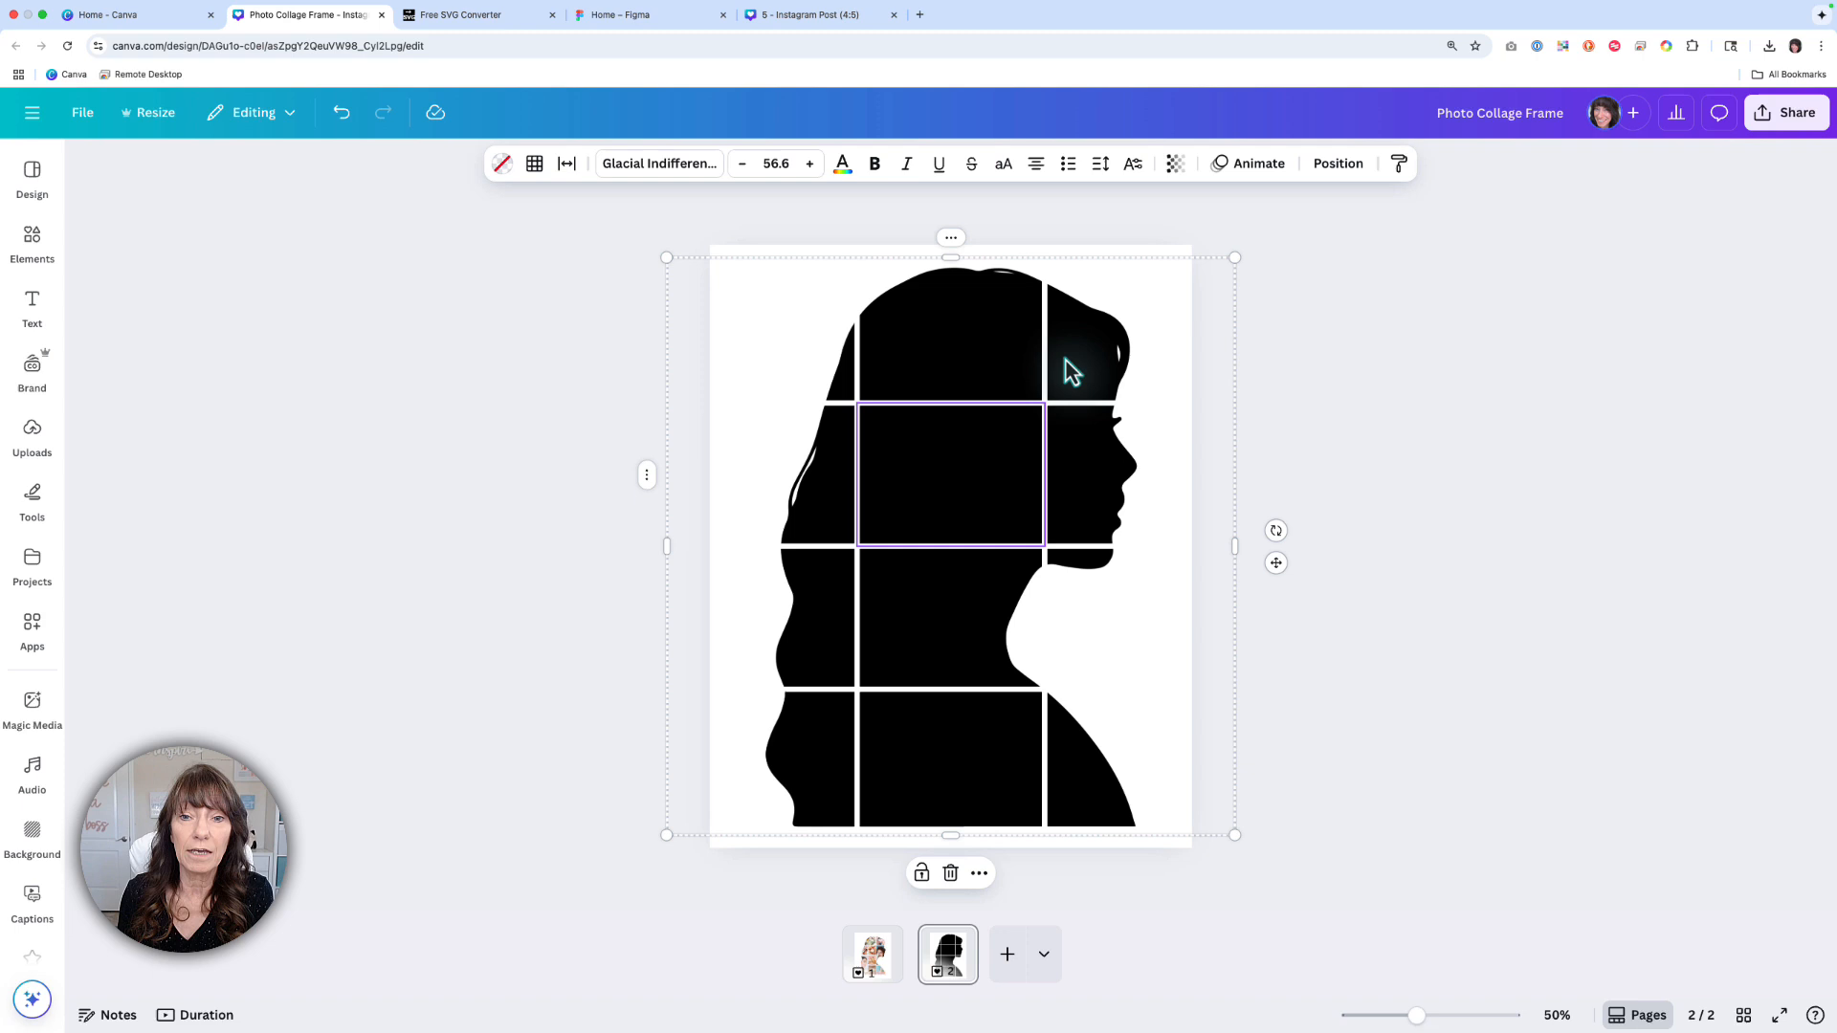
# Adjust the column borders so the grid's columns have uneven widths
pyautogui.moveTo(1044, 350)
pyautogui.moveTo(1044, 350); pyautogui.dragTo(1012, 349)
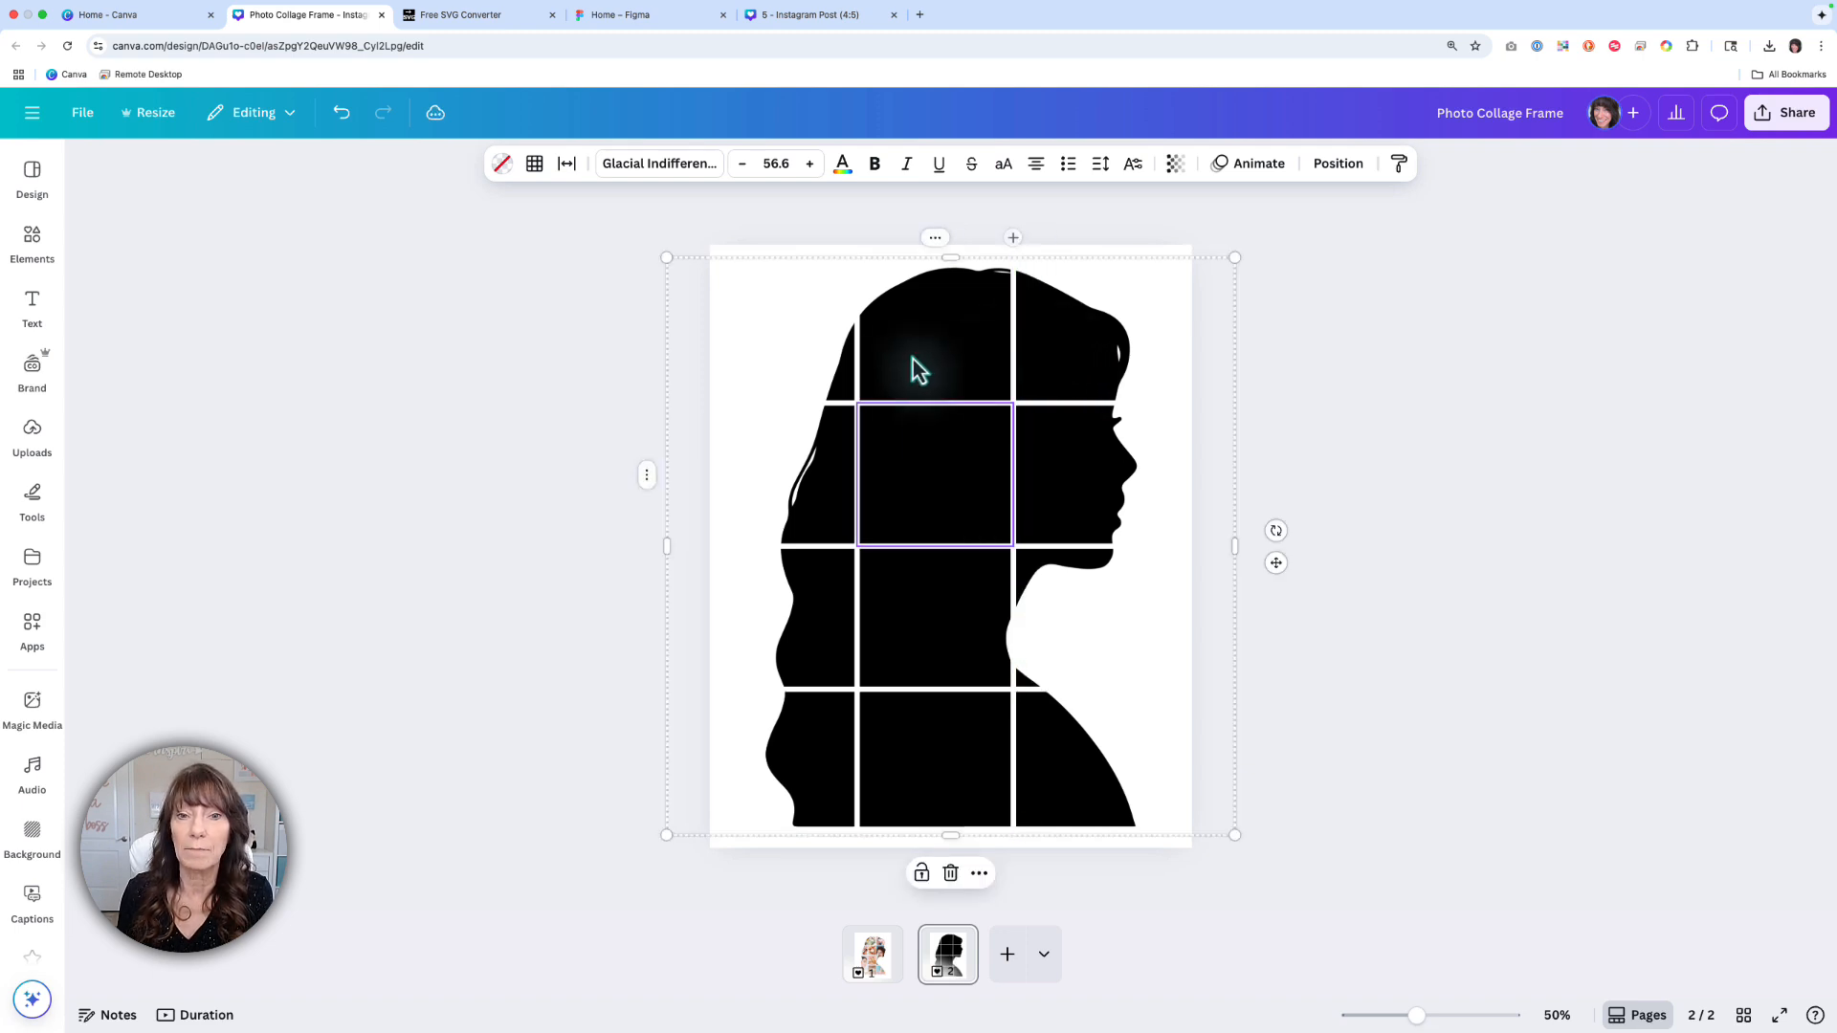
pyautogui.moveTo(857, 358); pyautogui.dragTo(893, 361)
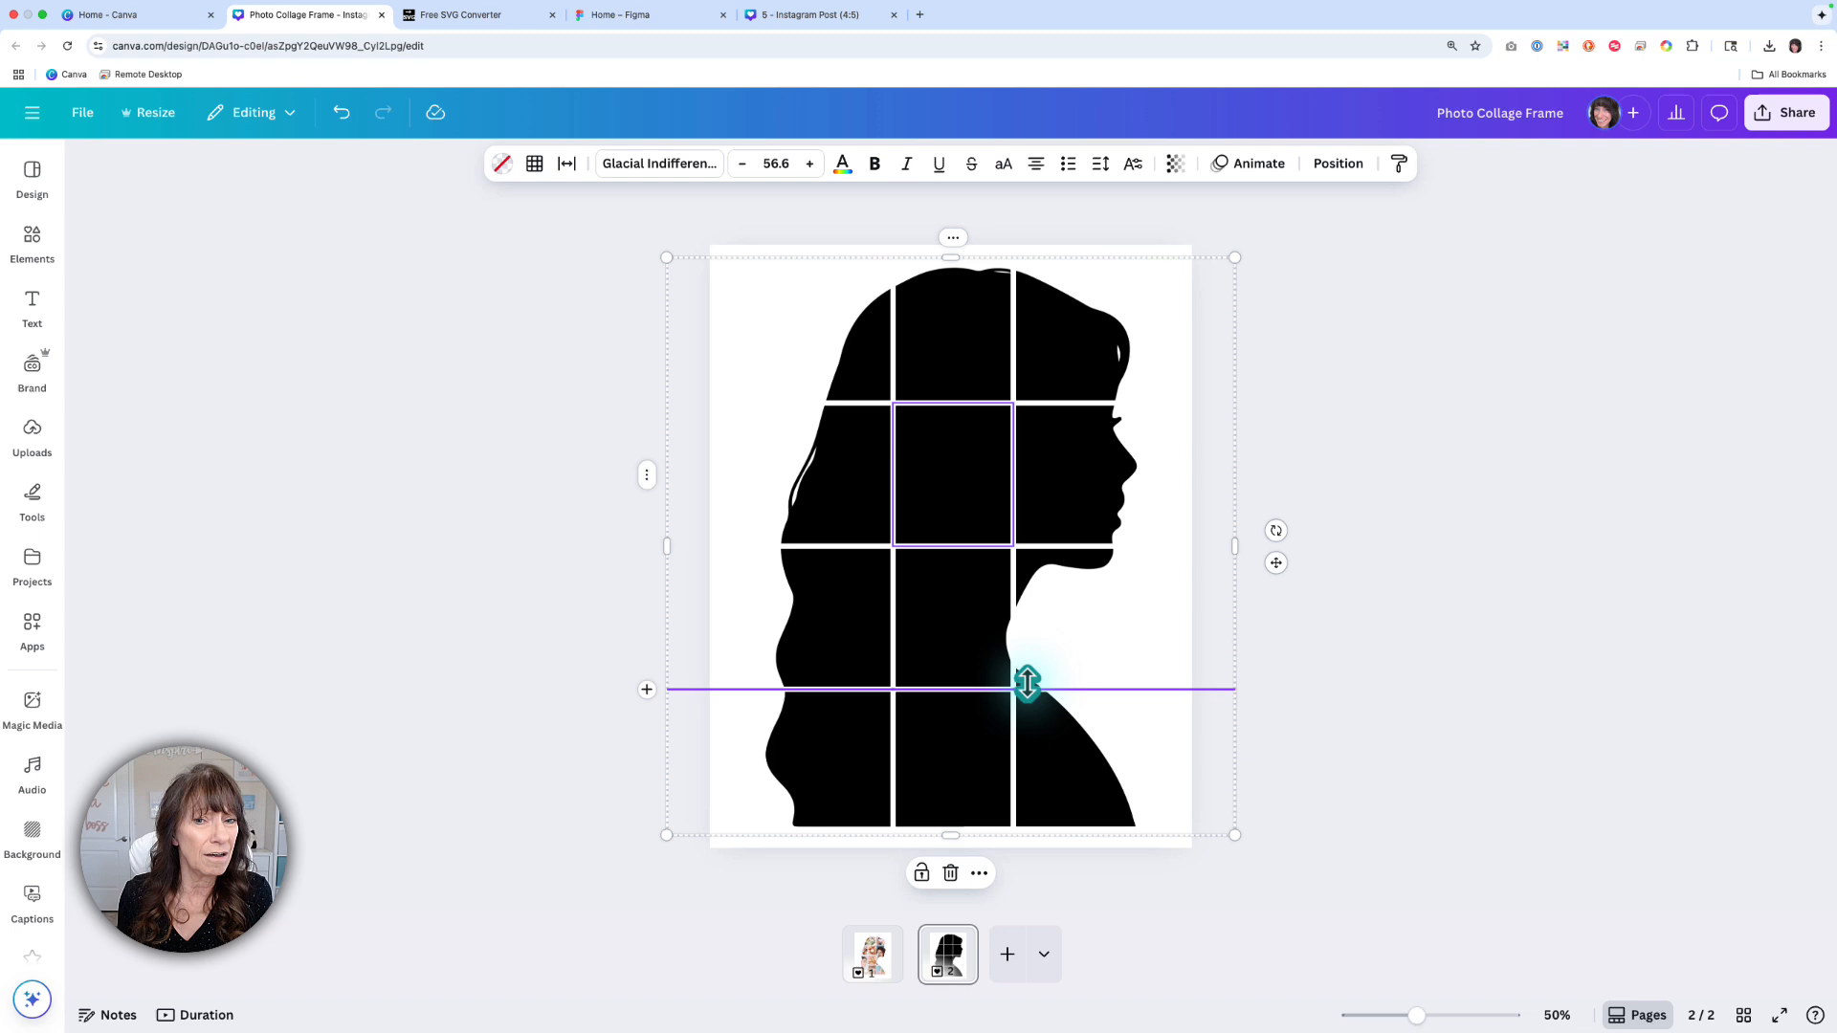
pyautogui.moveTo(1011, 358); pyautogui.dragTo(1001, 359)
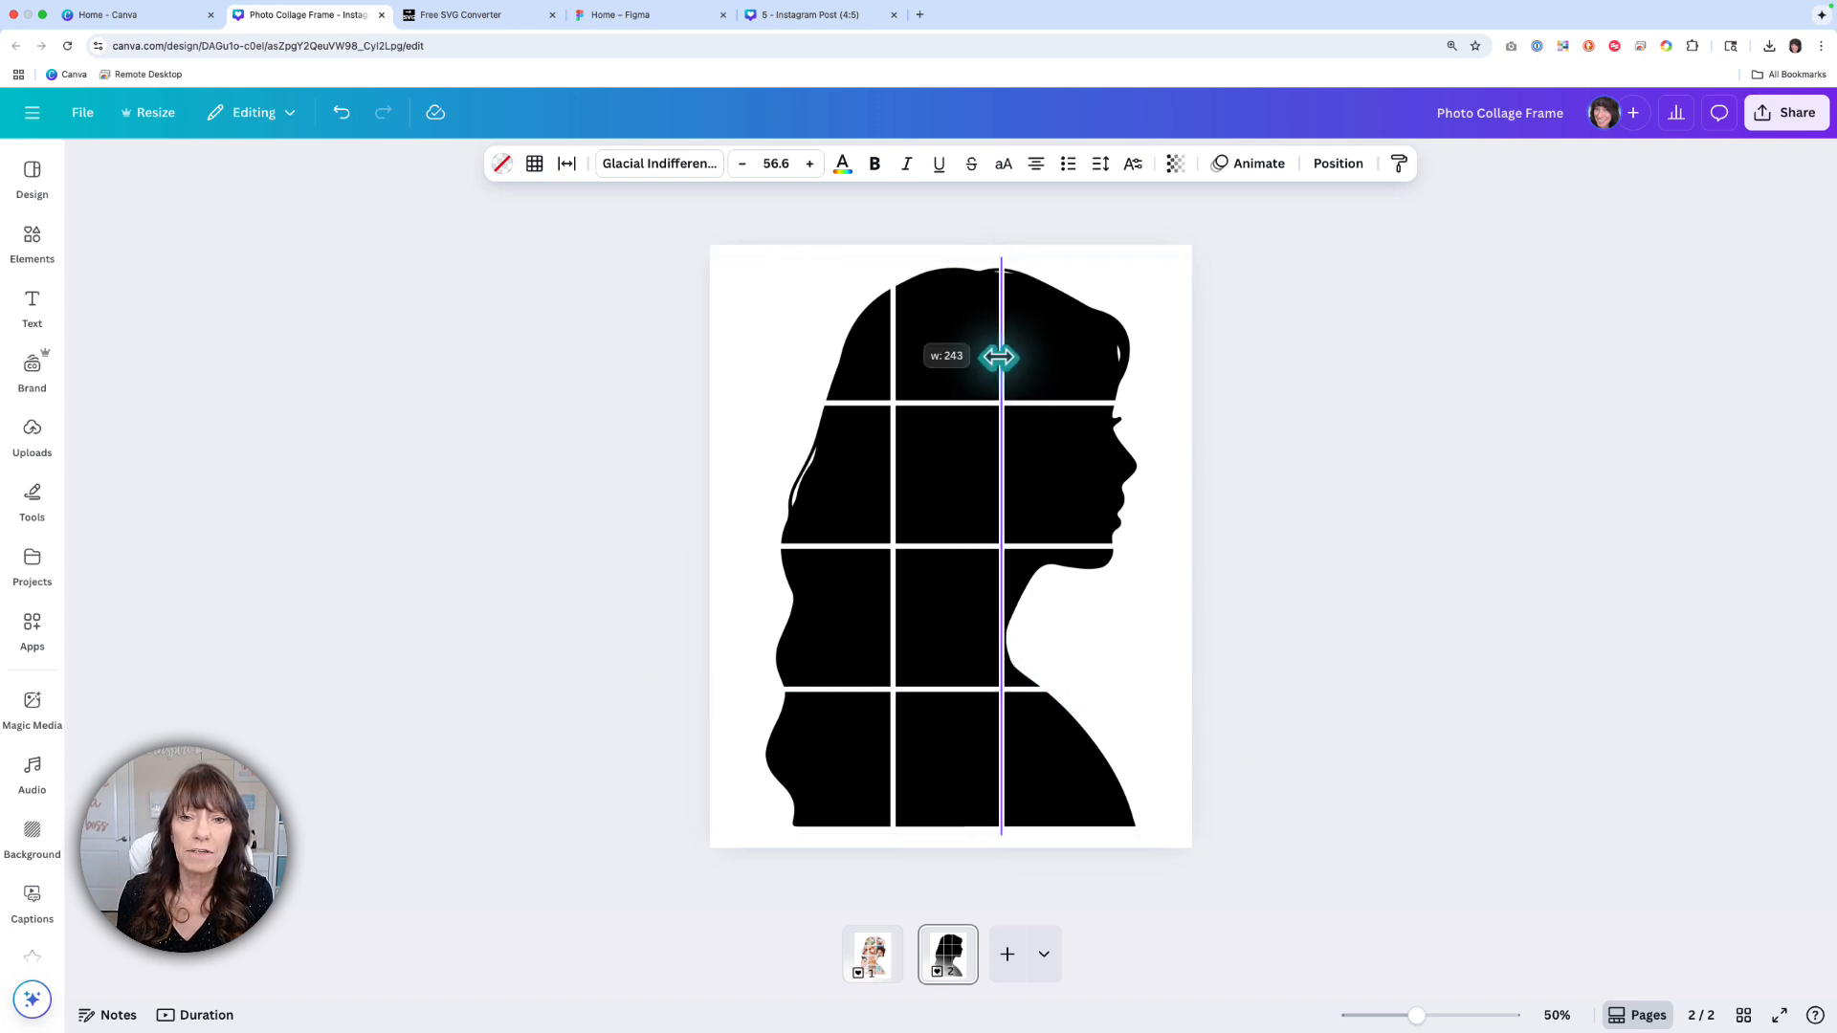
# Merge the middle two cells of the right column into one tall cell
pyautogui.click(1077, 461)
pyautogui.keyDown('shift'); pyautogui.click(1065, 621); pyautogui.keyUp('shift')
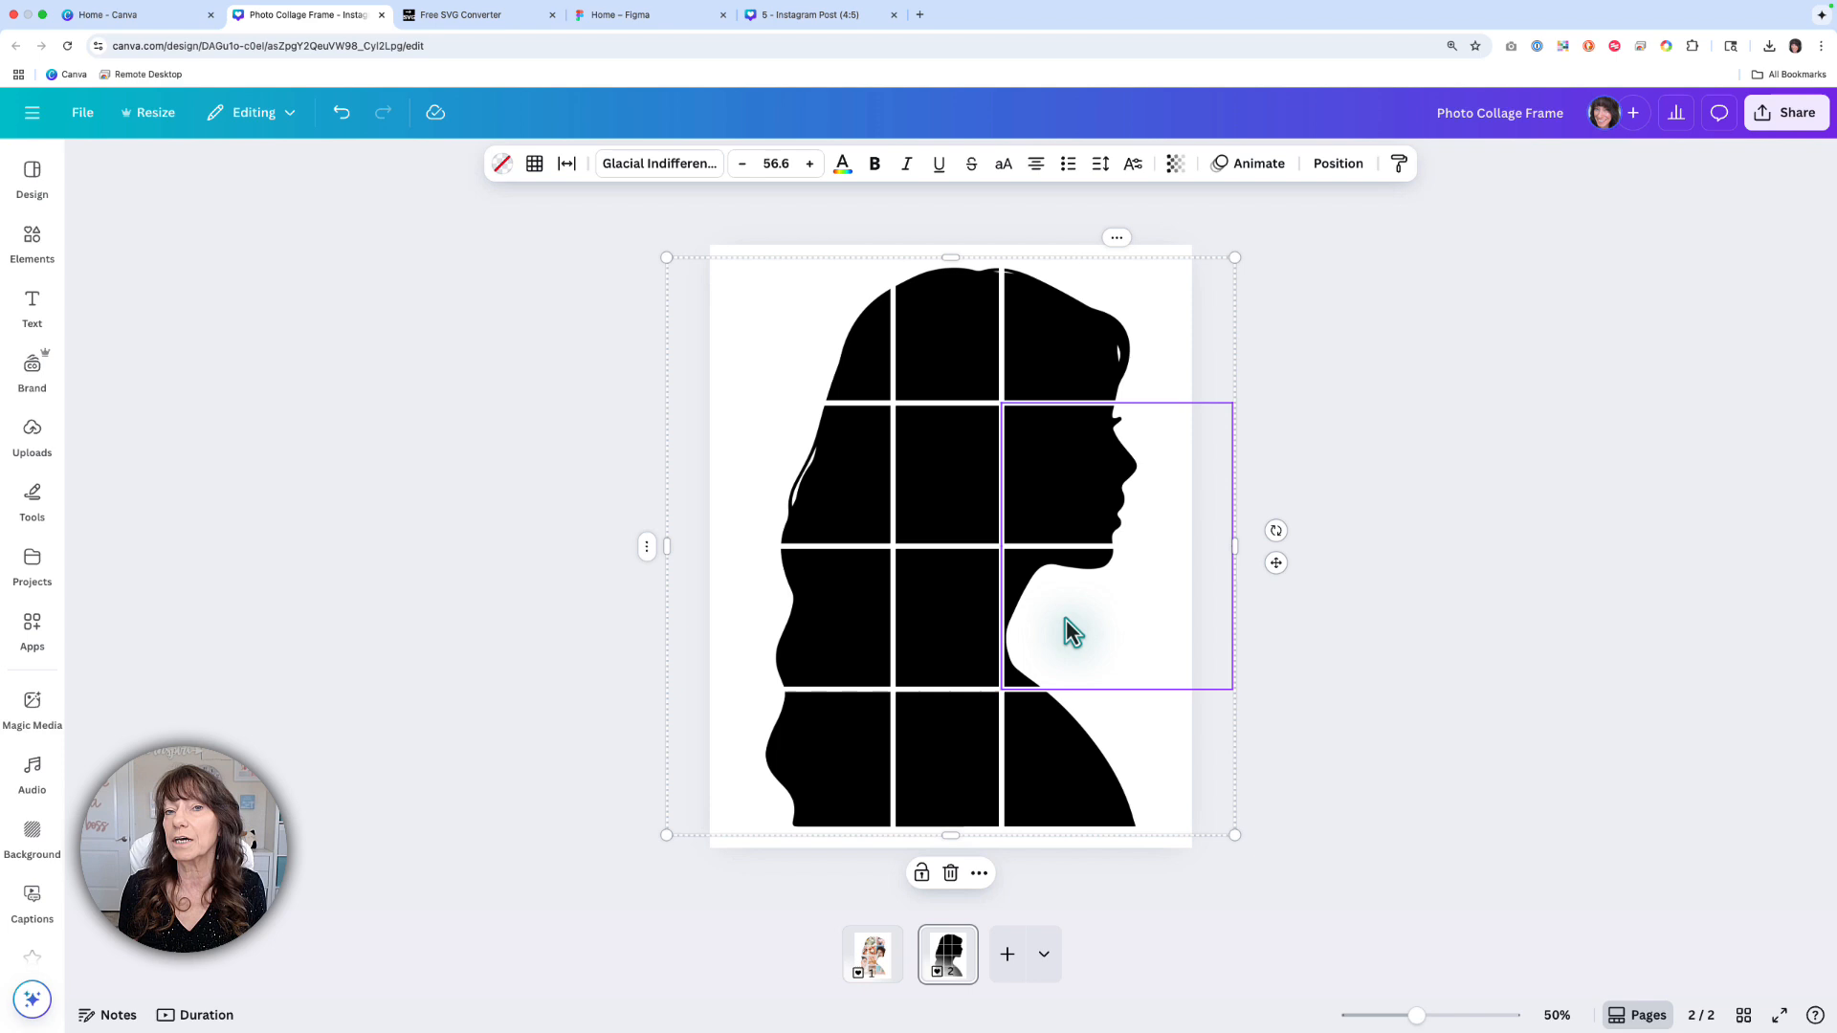
pyautogui.rightClick(1066, 628)
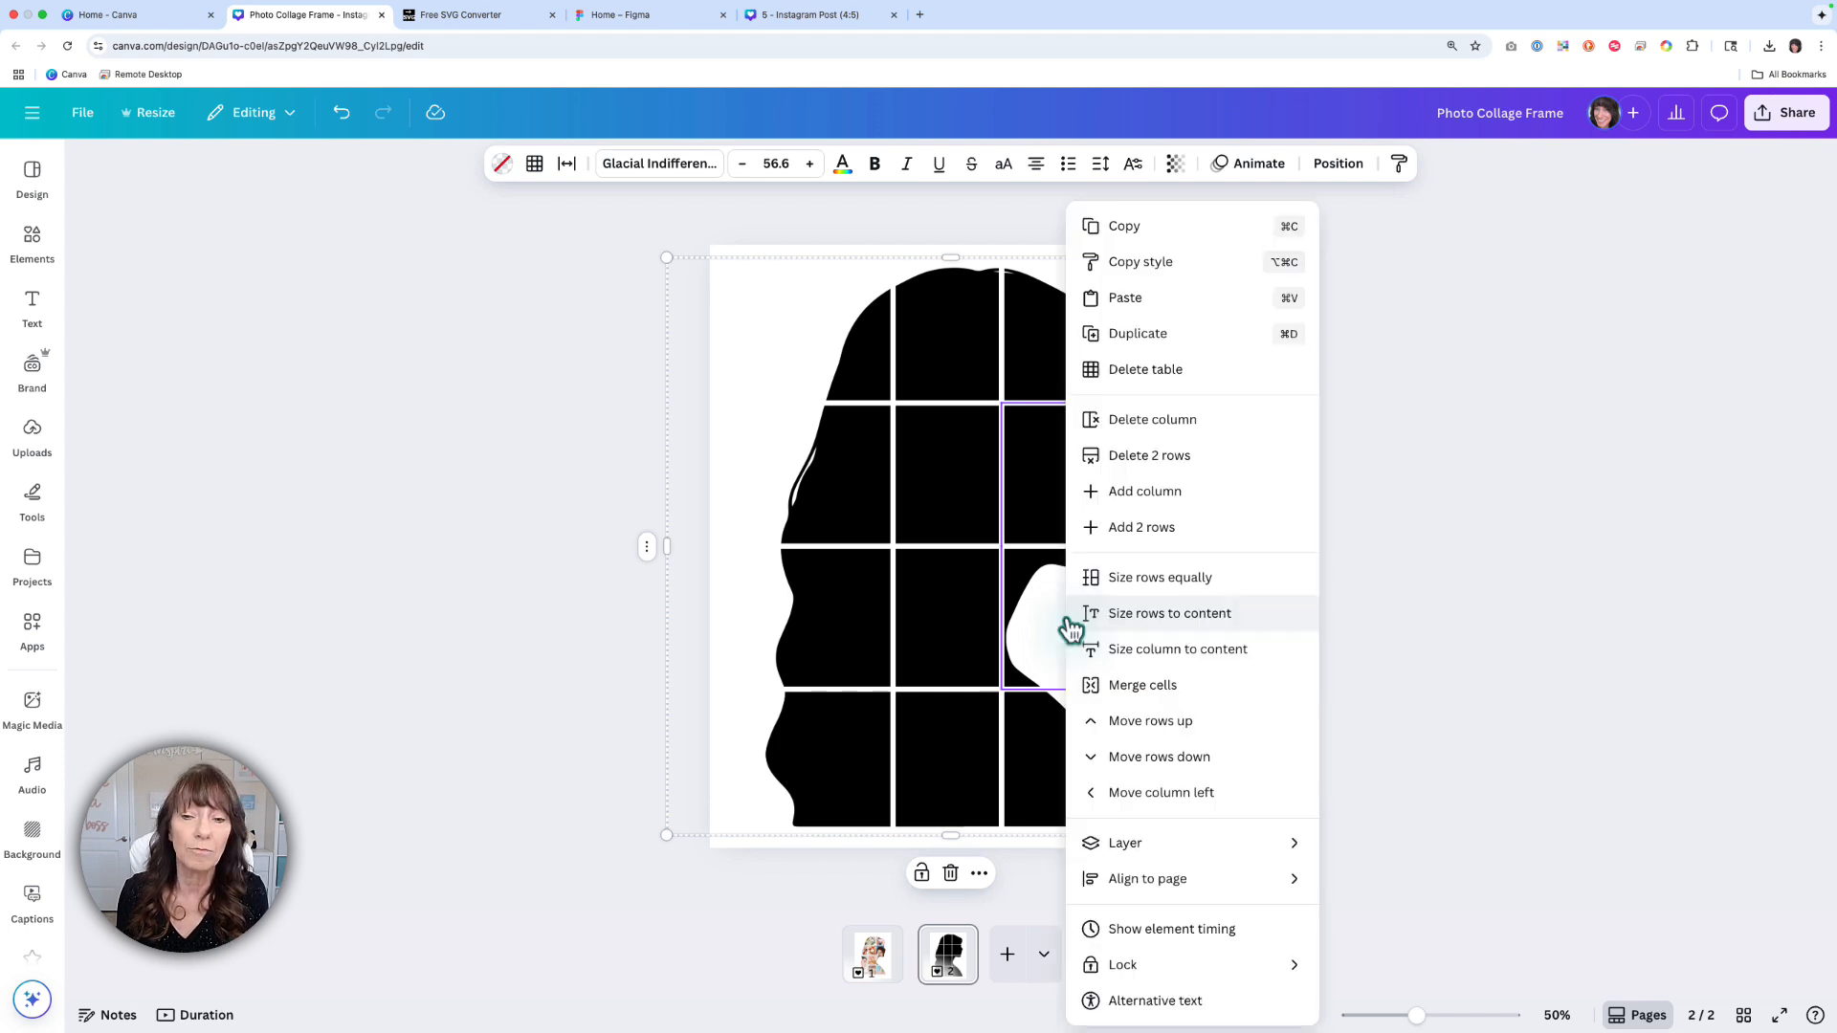
pyautogui.click(1225, 688)
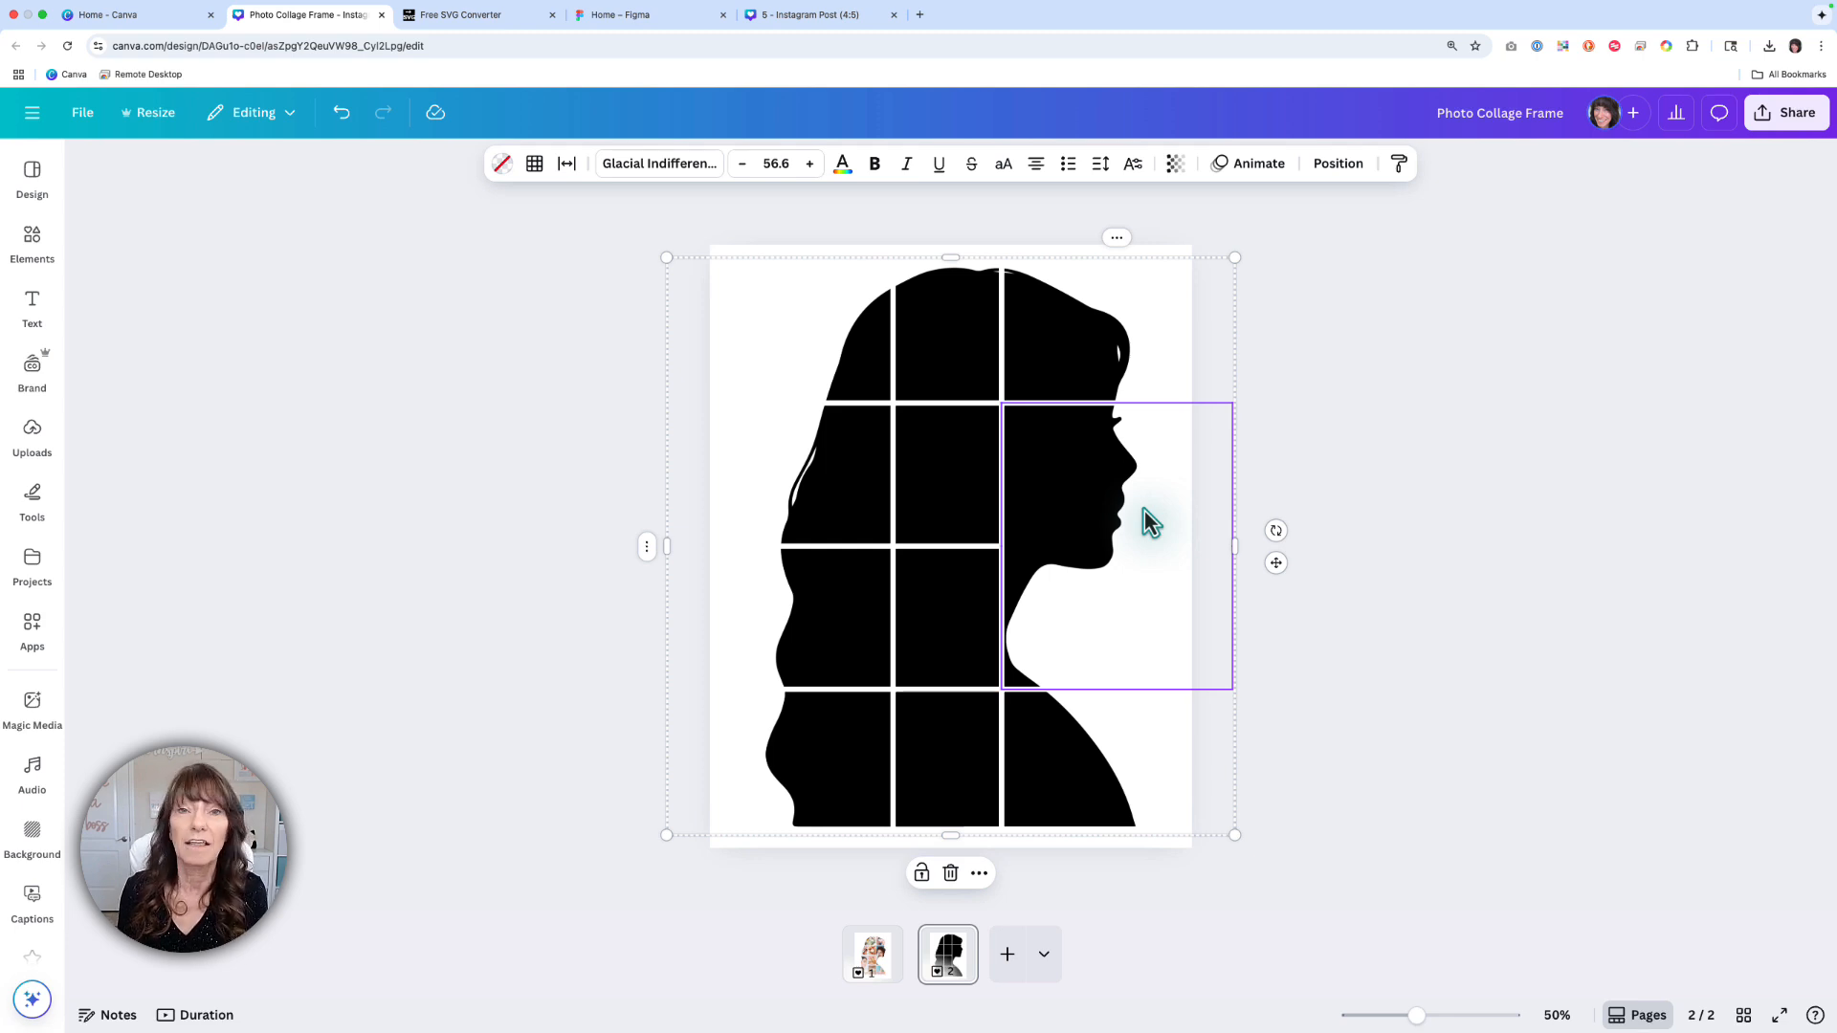
# Merge the bottom two cells of the left column into one tall cell
pyautogui.moveTo(846, 640); pyautogui.dragTo(842, 753)
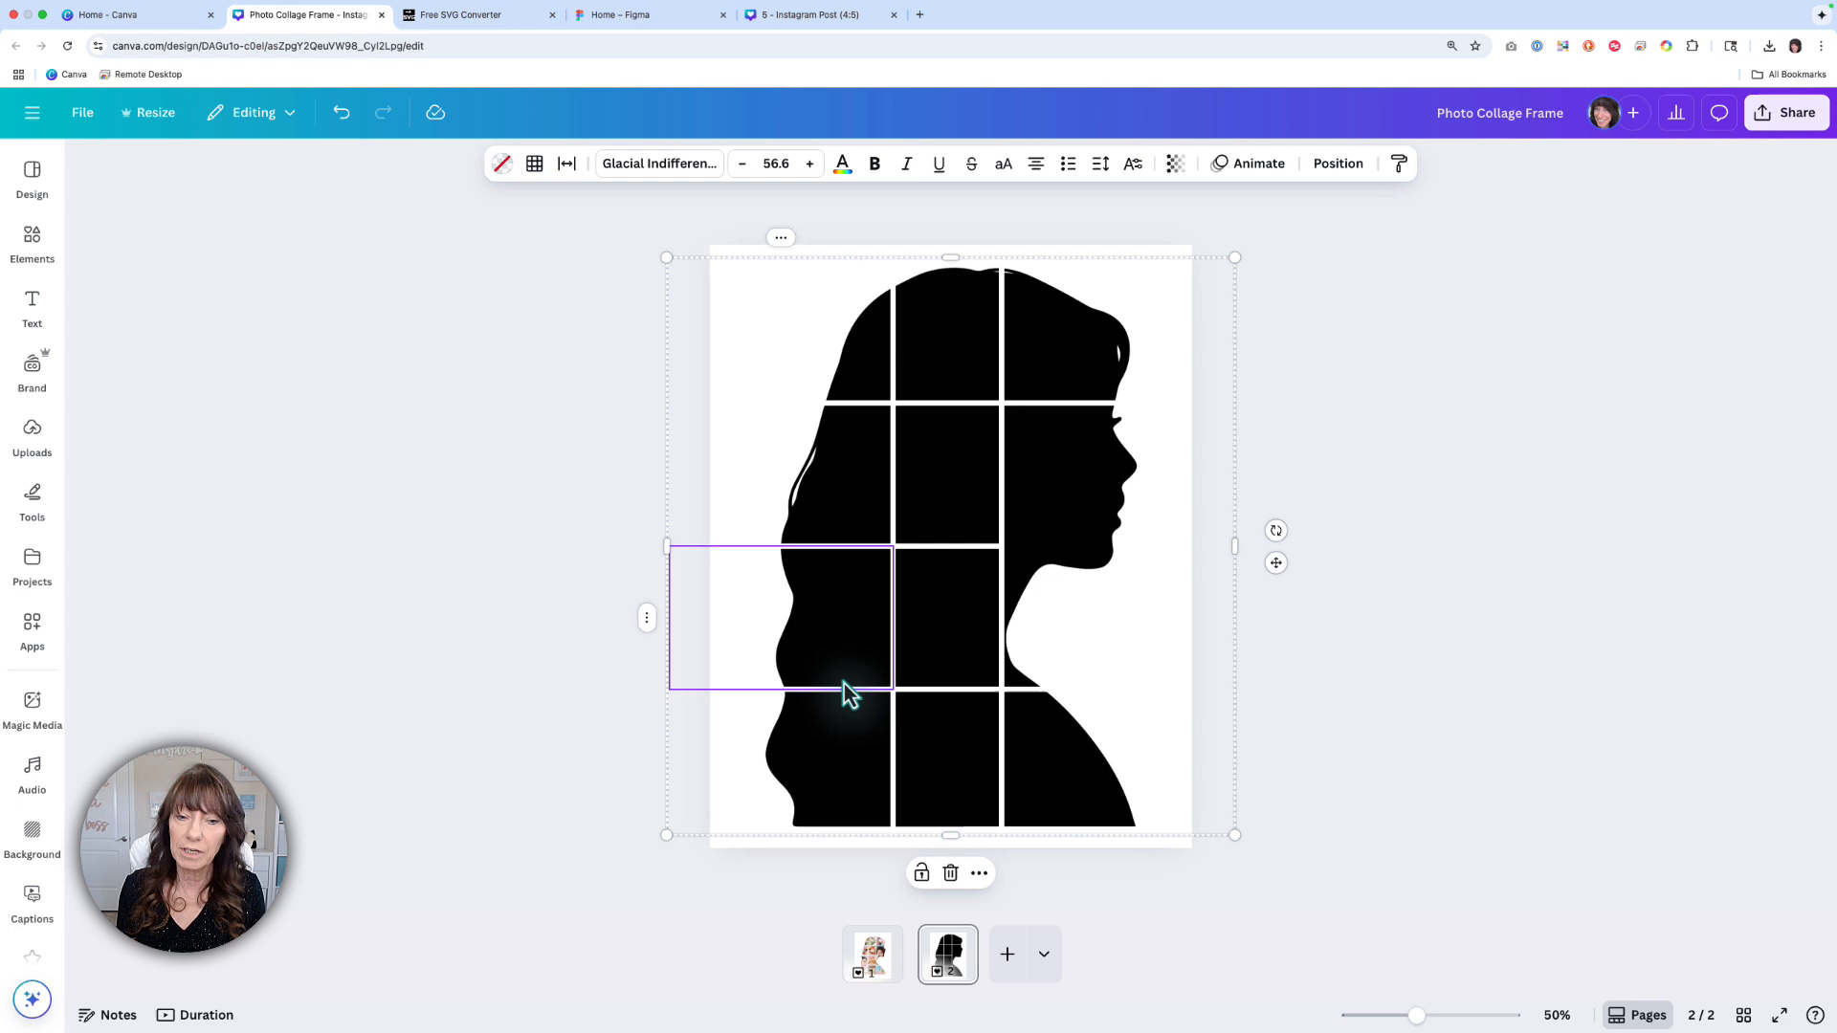
pyautogui.rightClick(844, 751)
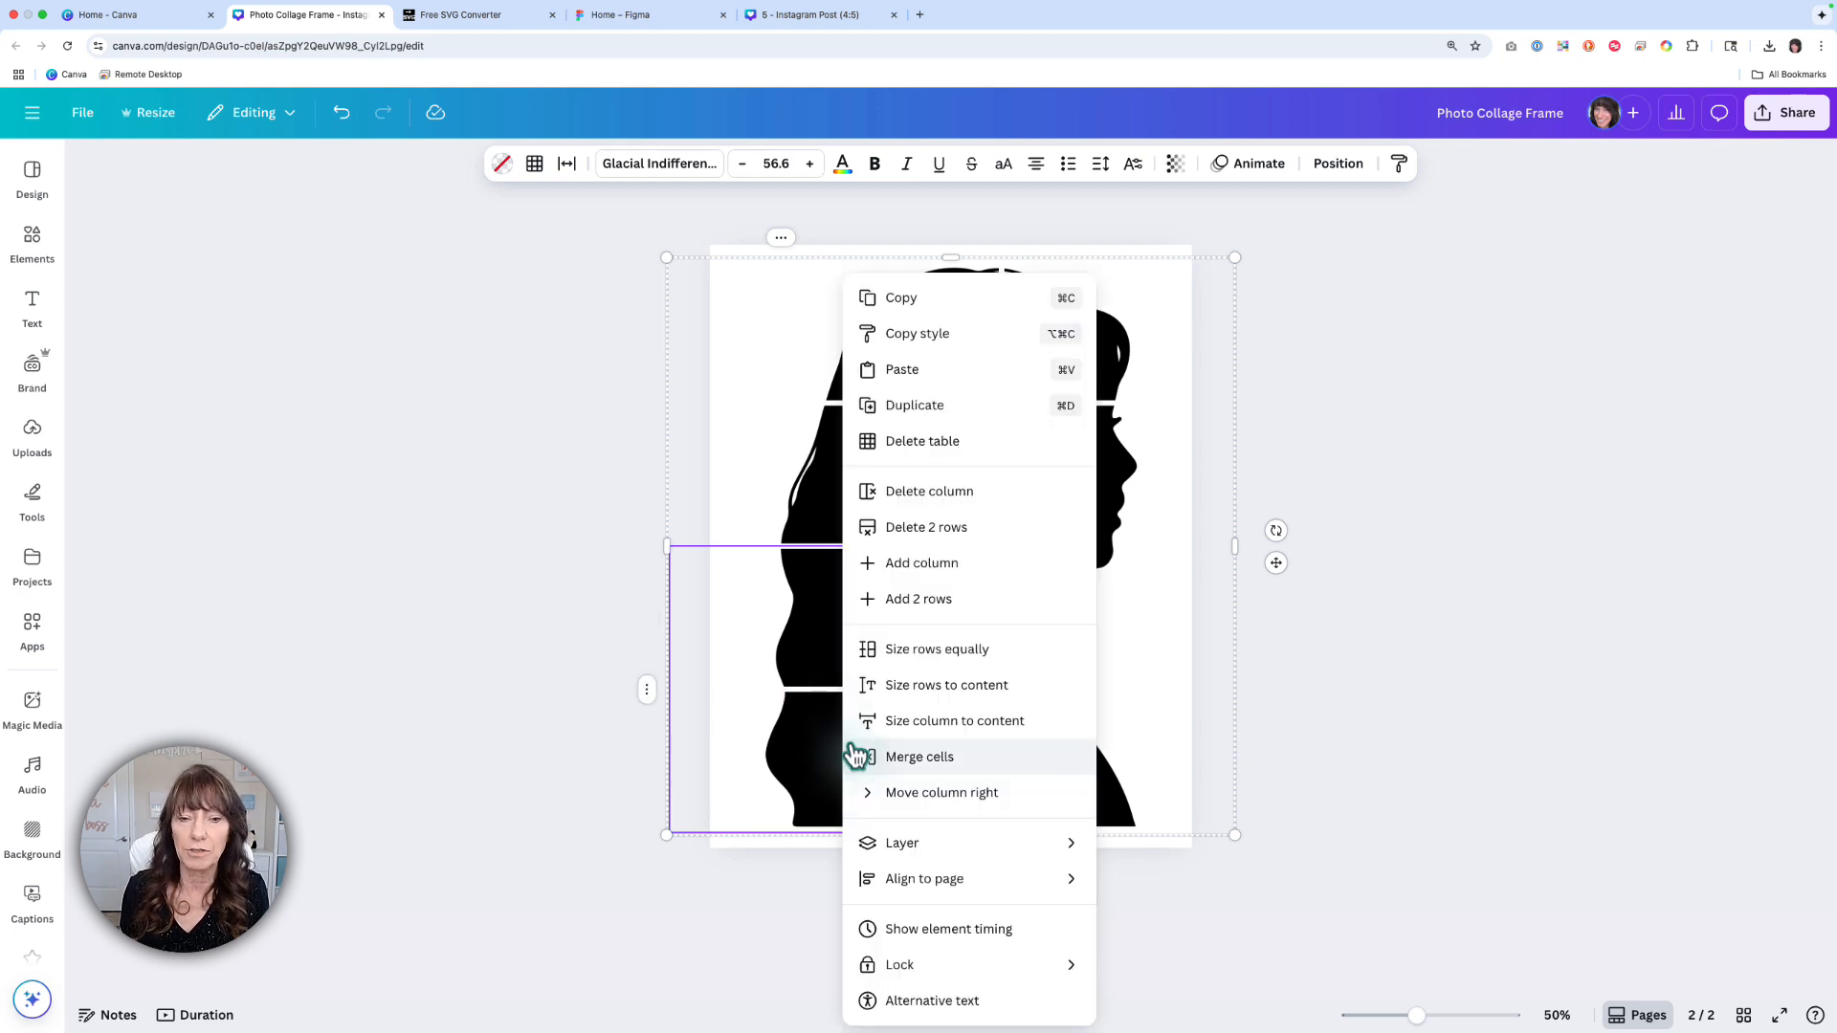
pyautogui.click(913, 759)
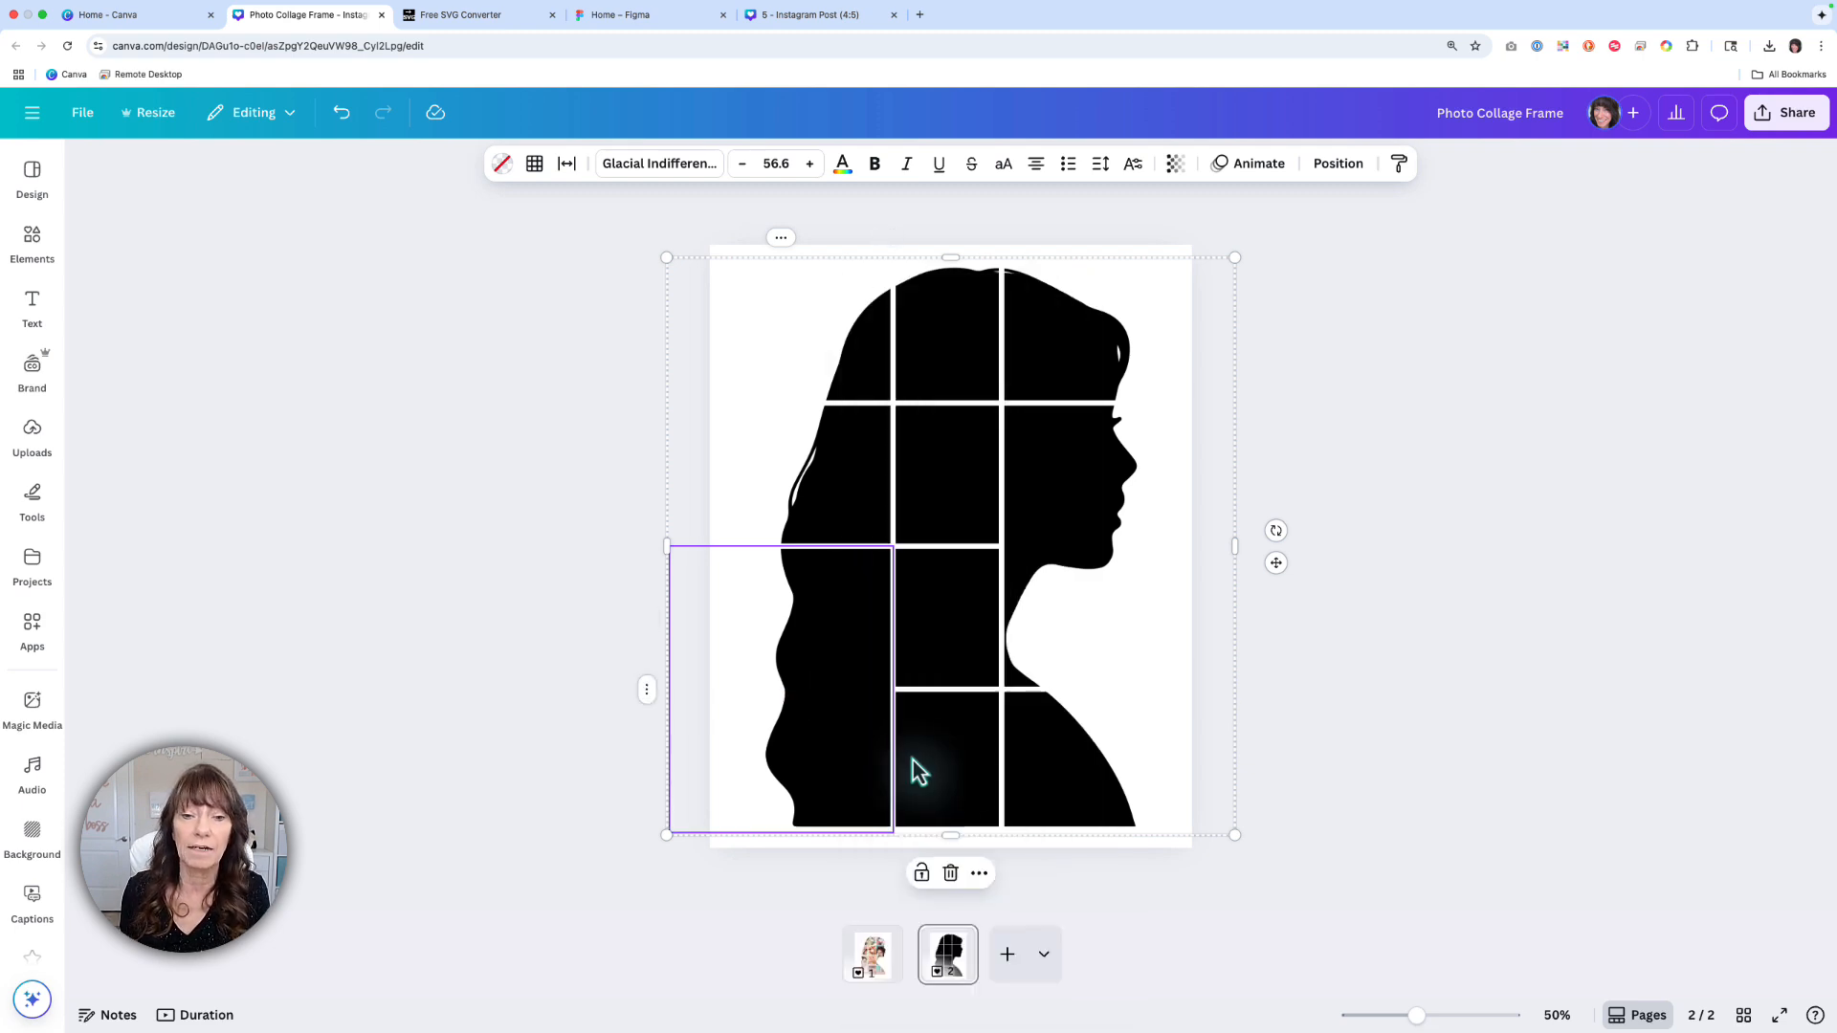
pyautogui.click(1345, 668)
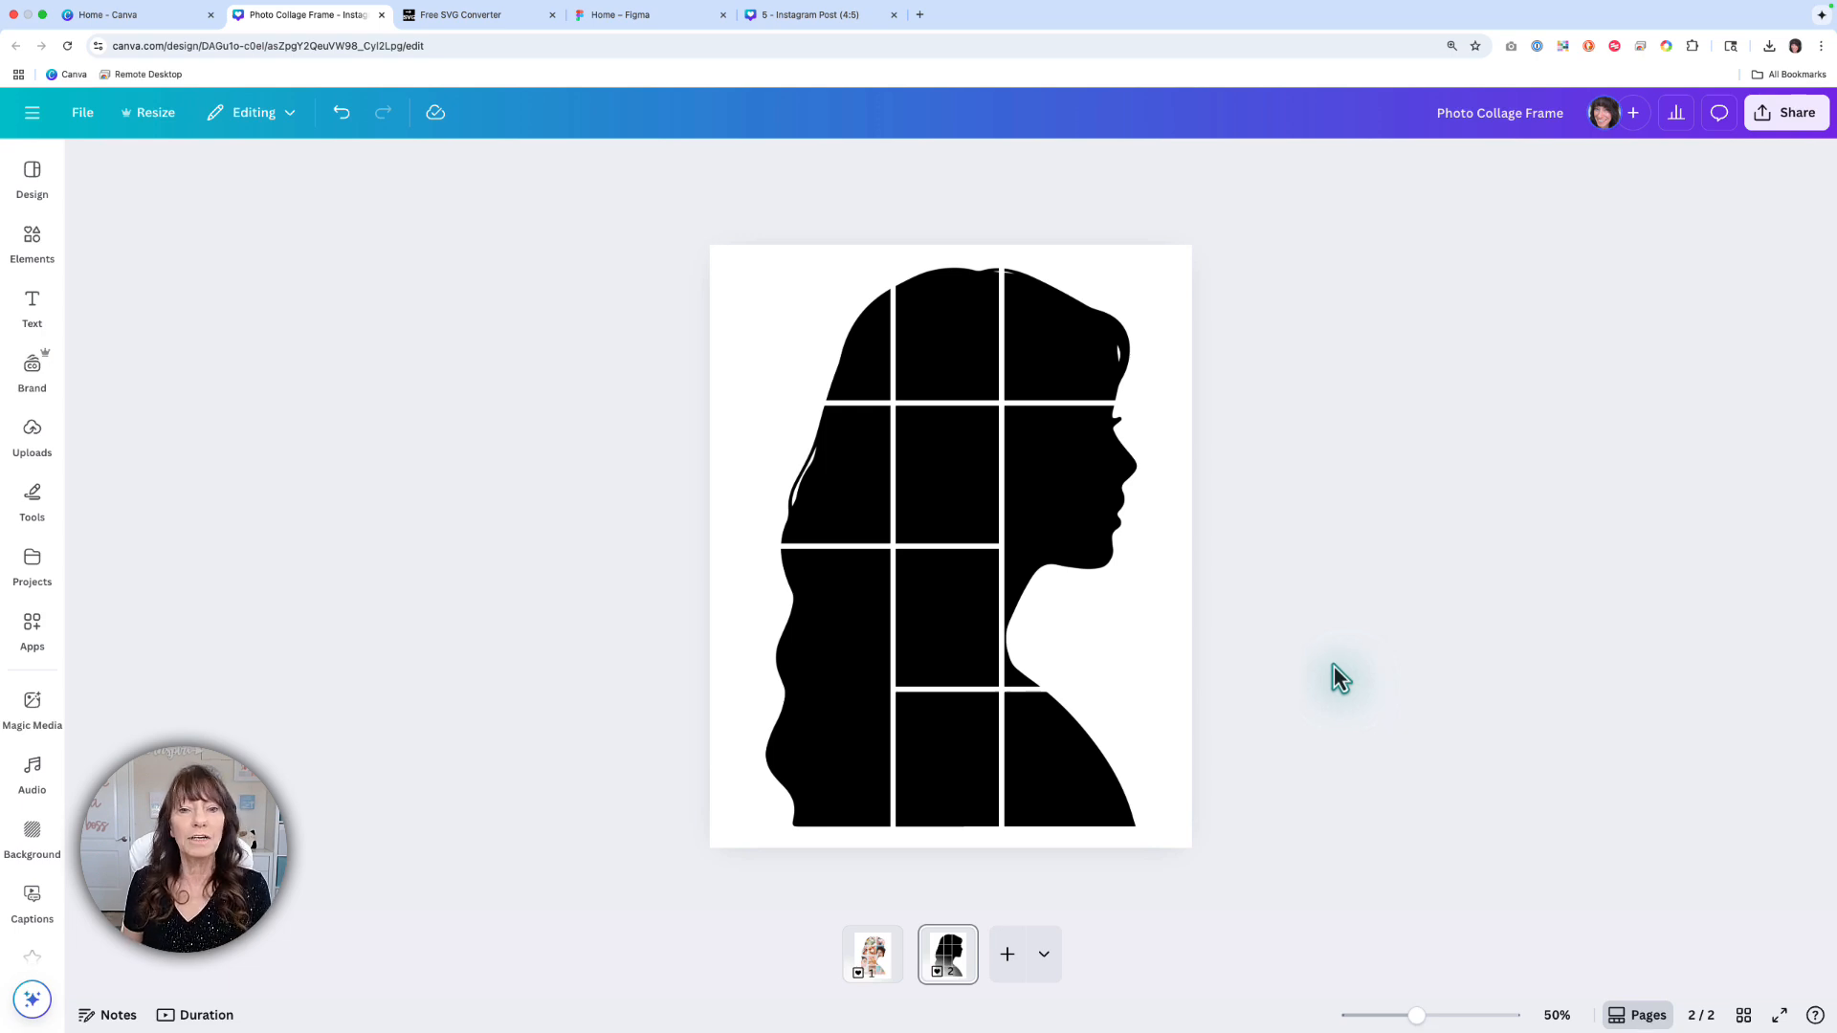
# Lower the table's border weight to 6 so the white grid lines become thinner
pyautogui.click(743, 261)
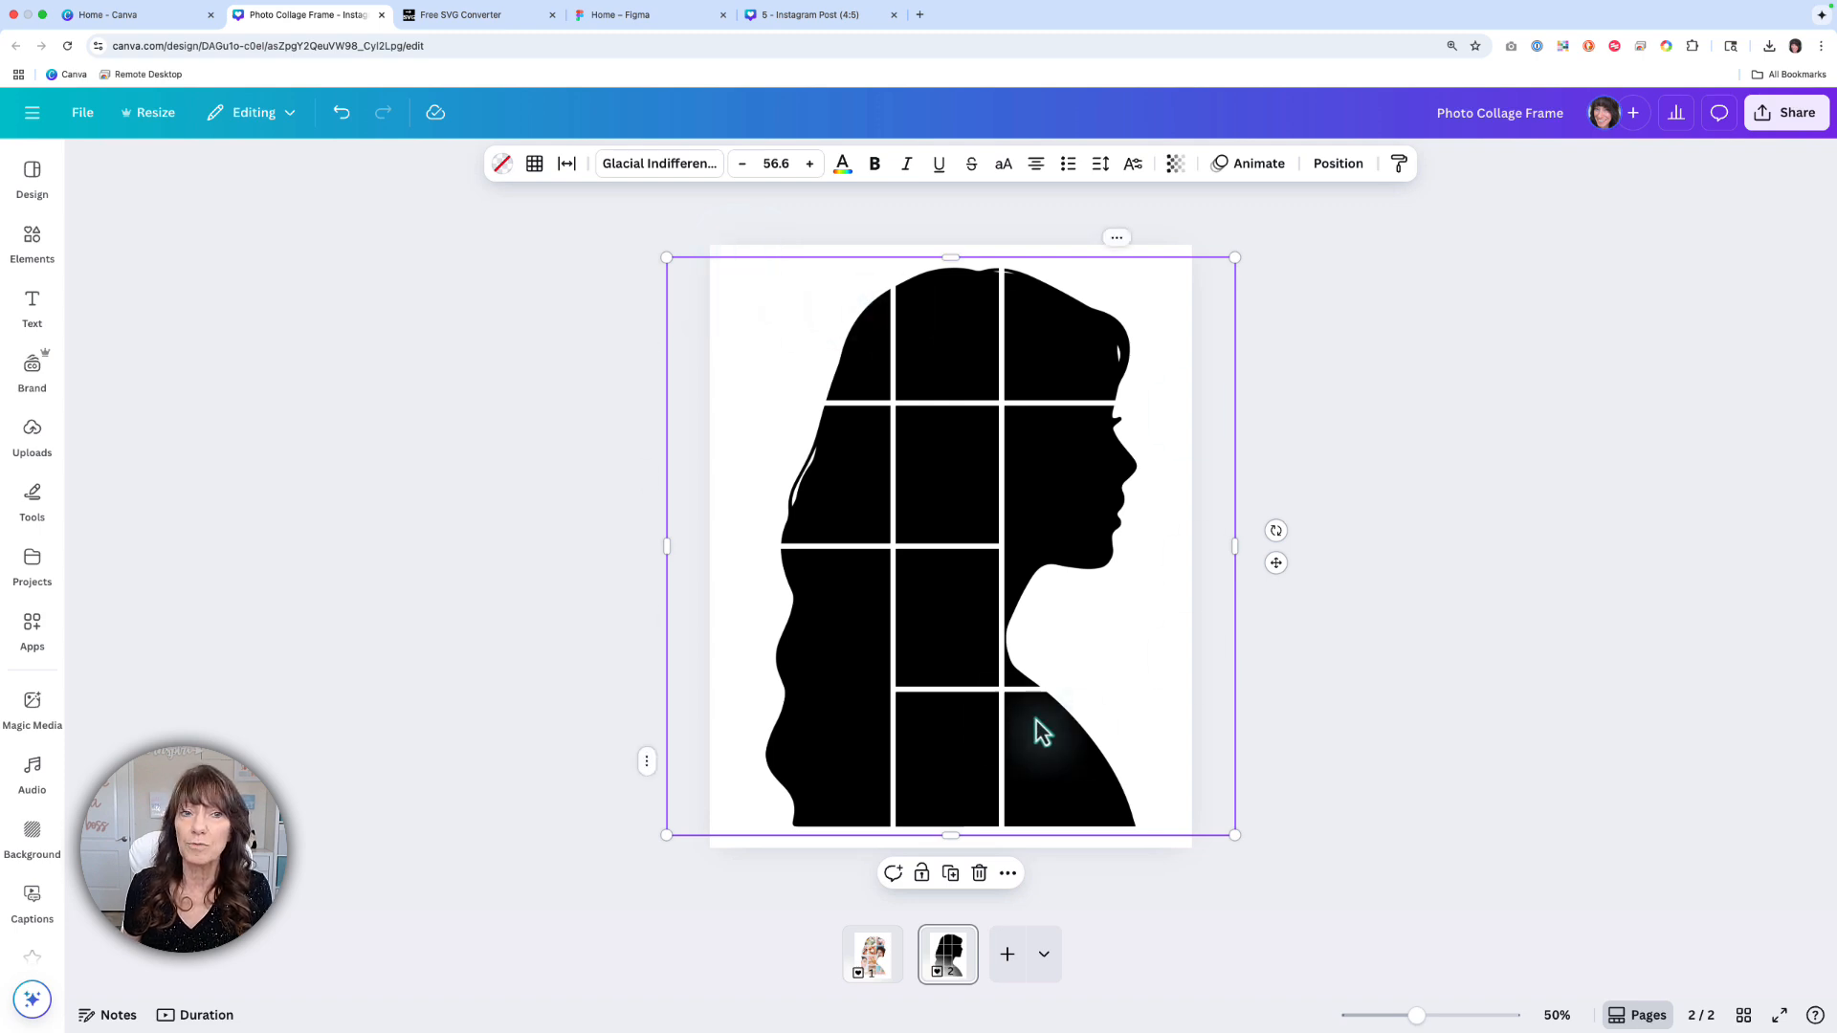
pyautogui.click(534, 169)
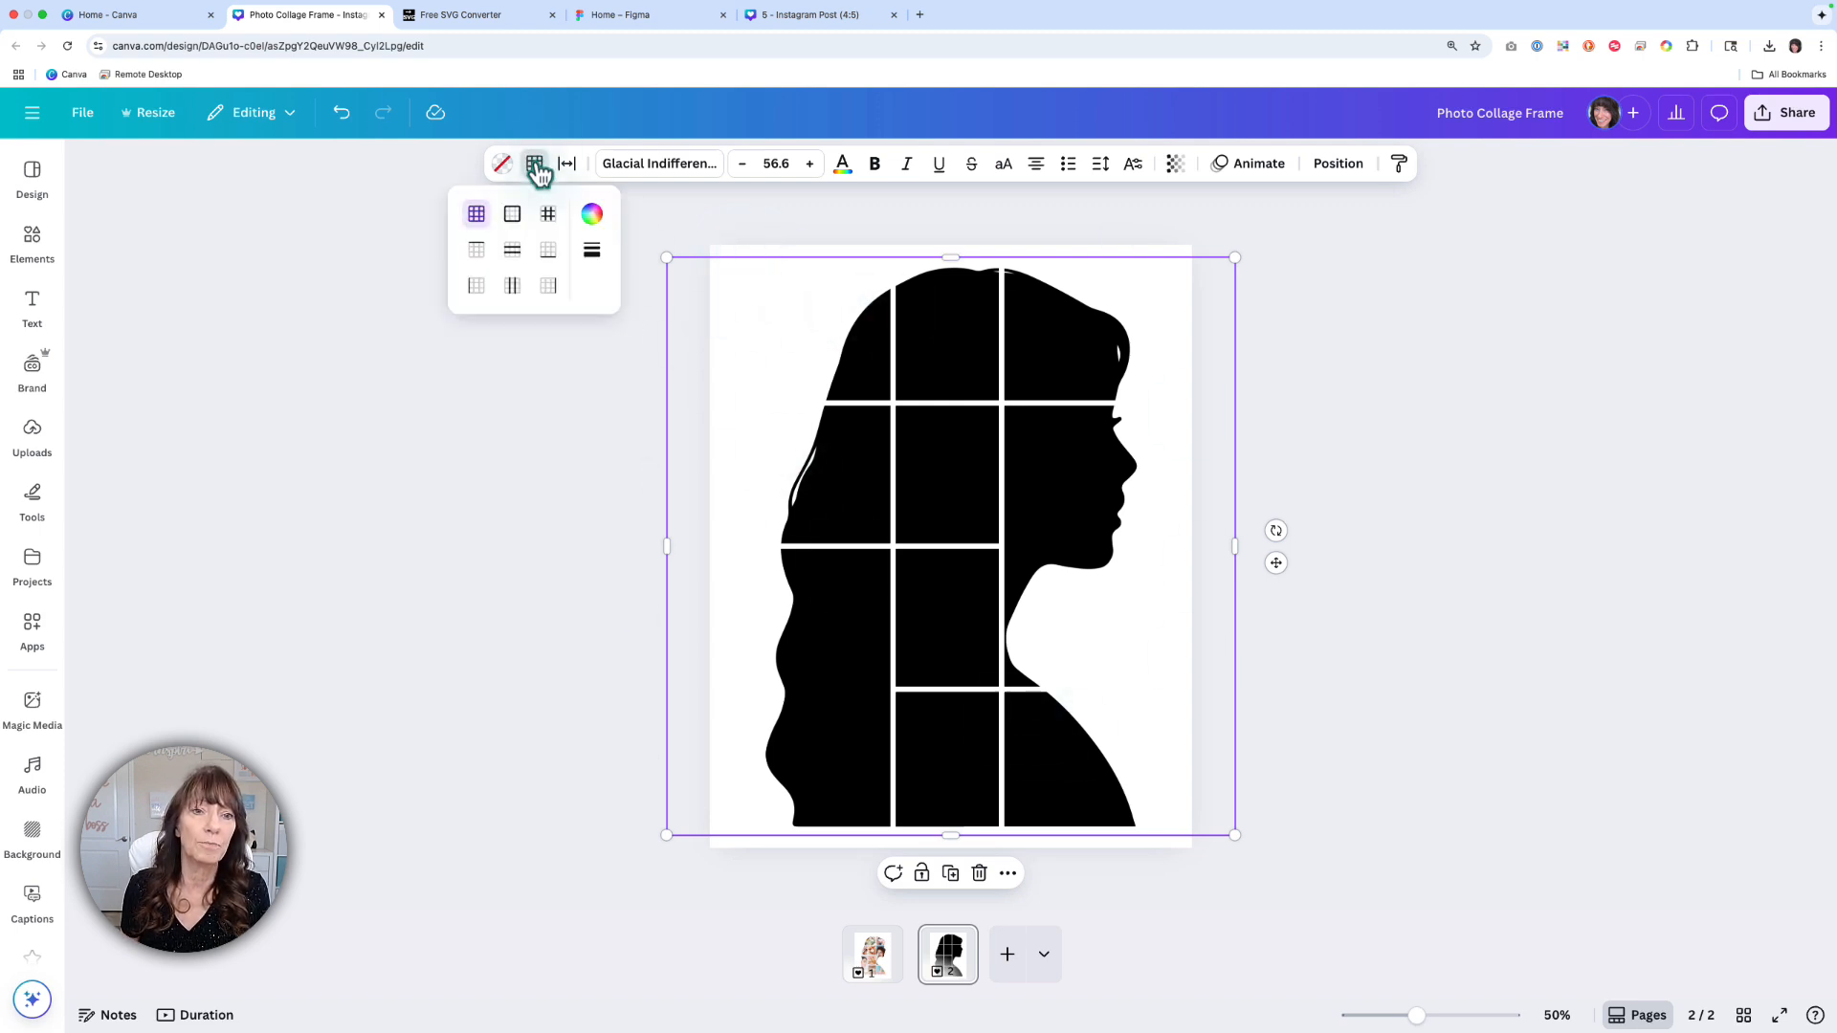
pyautogui.click(594, 257)
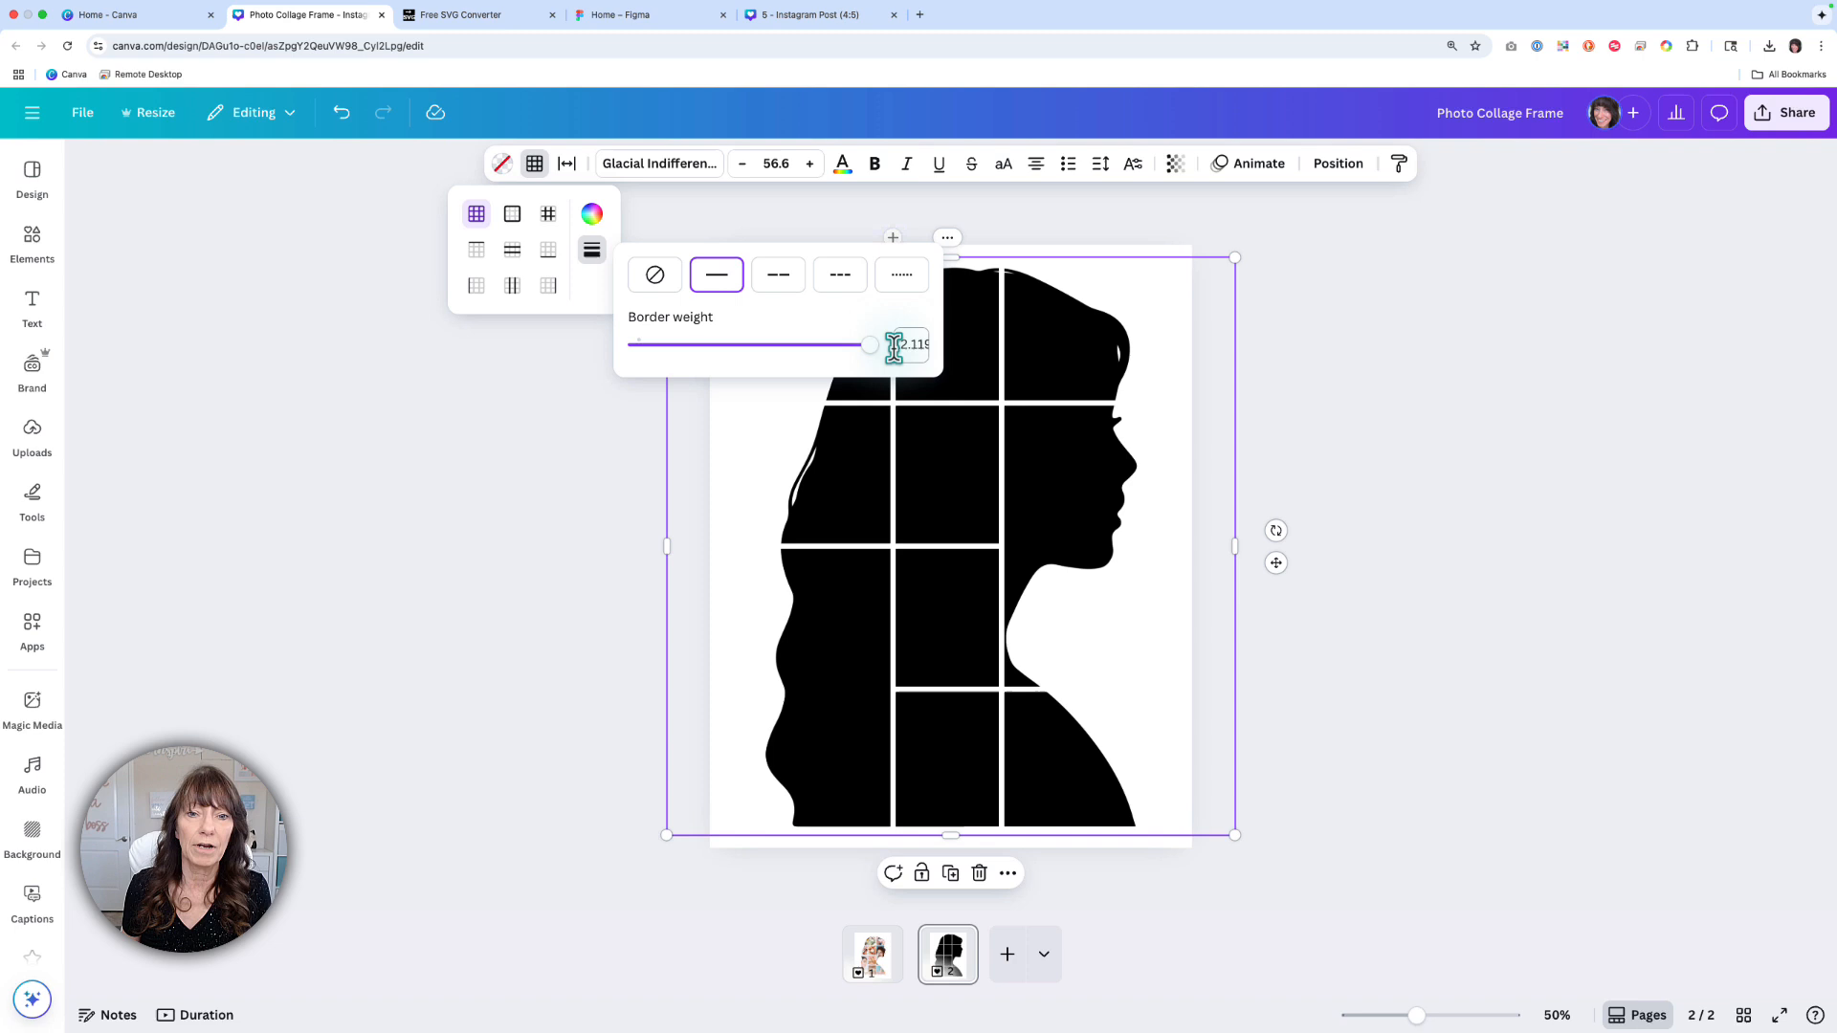
pyautogui.moveTo(871, 348); pyautogui.dragTo(760, 350)
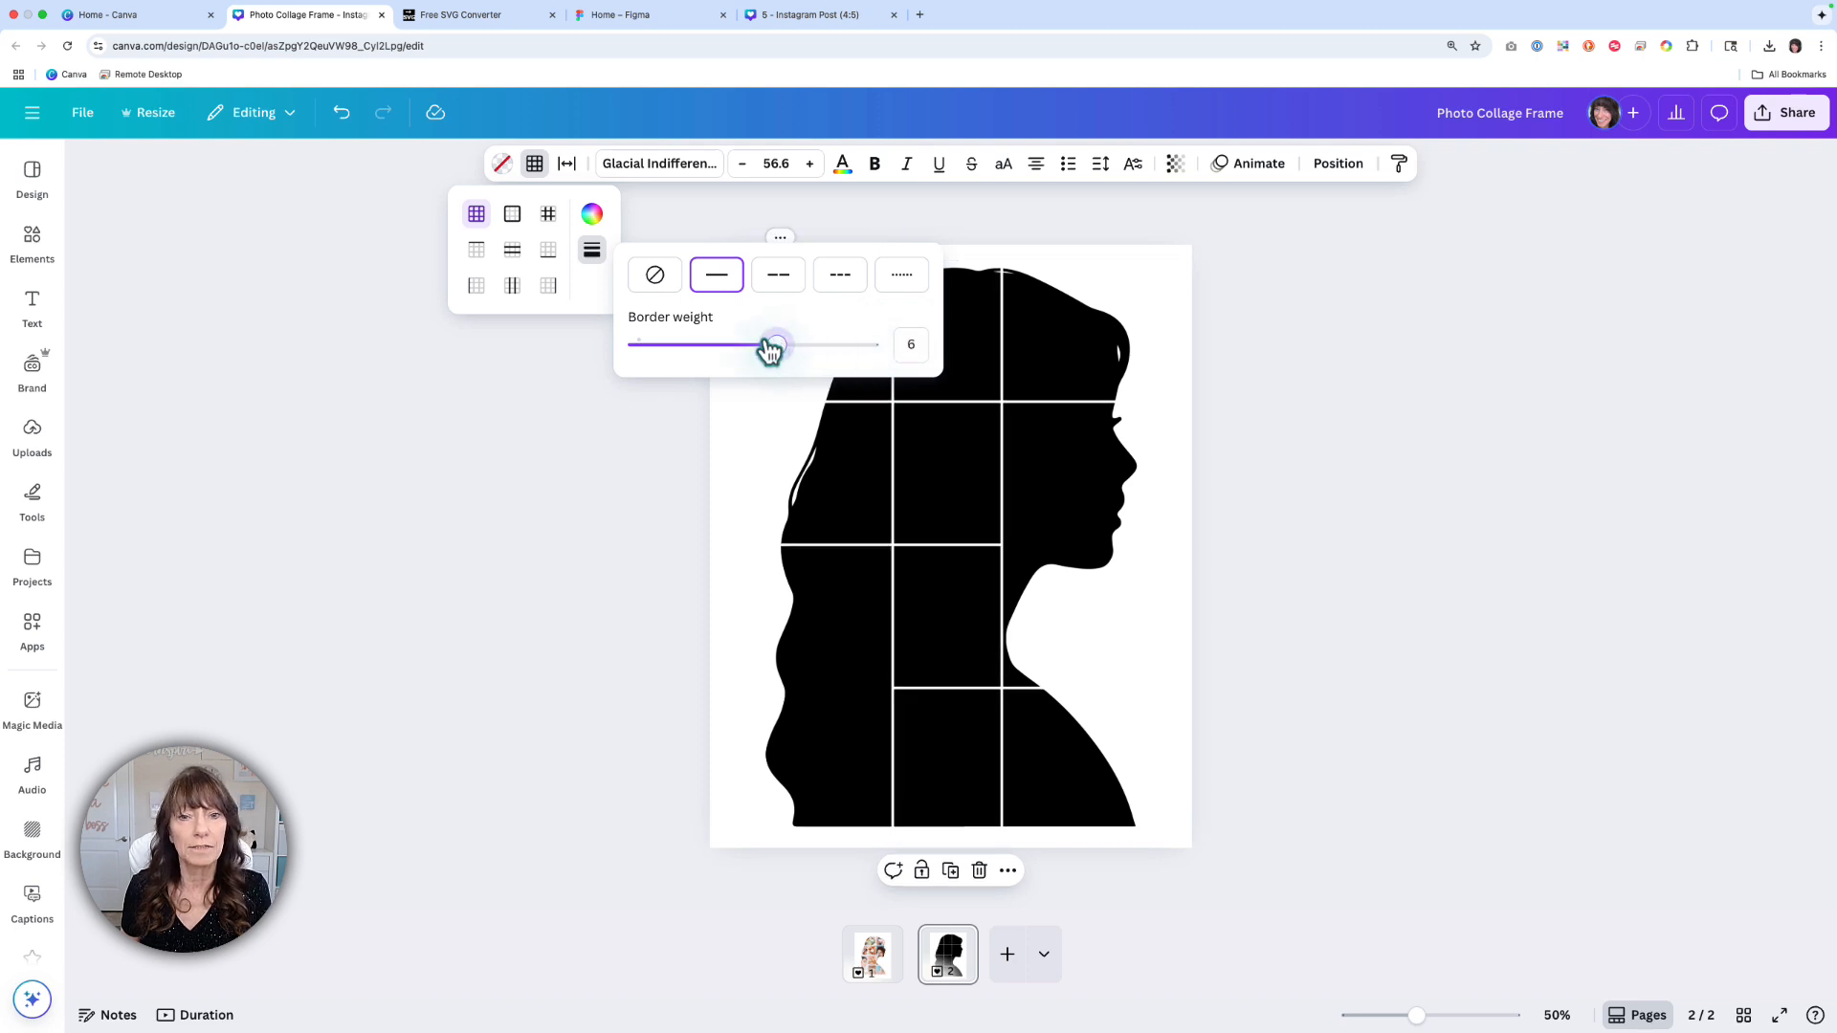
pyautogui.click(1276, 400)
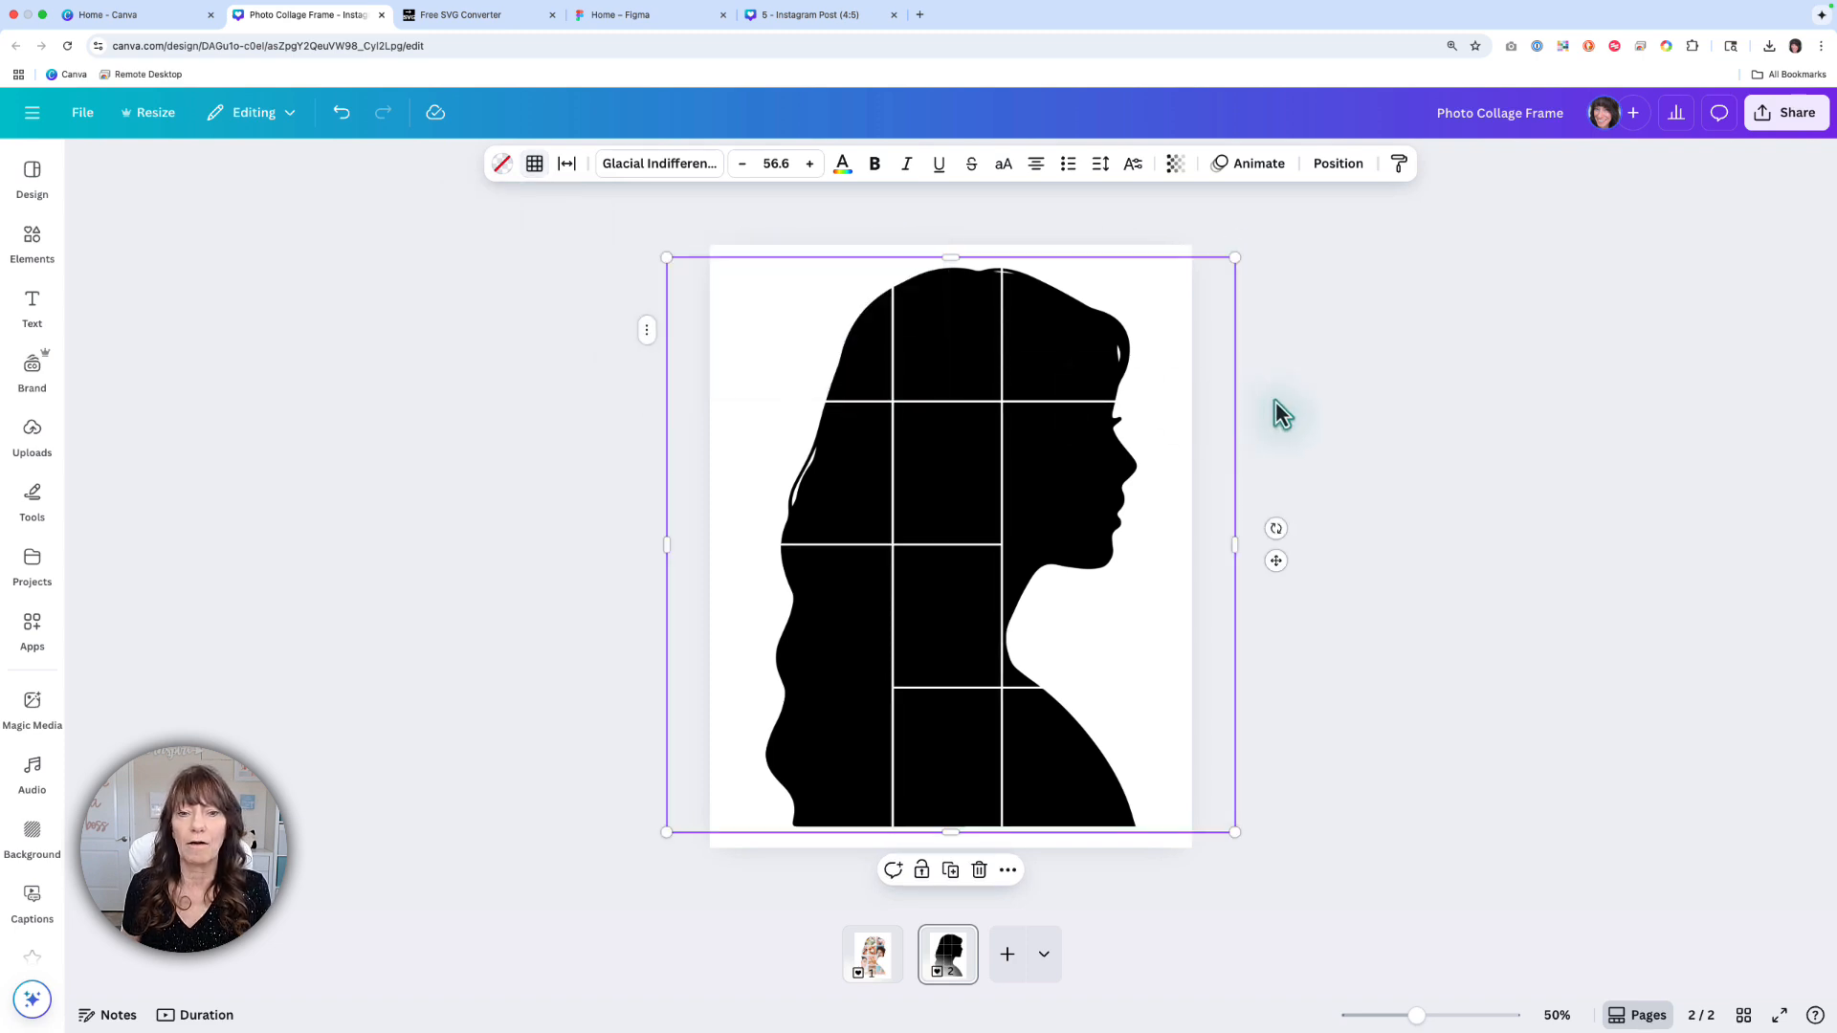
pyautogui.click(1276, 401)
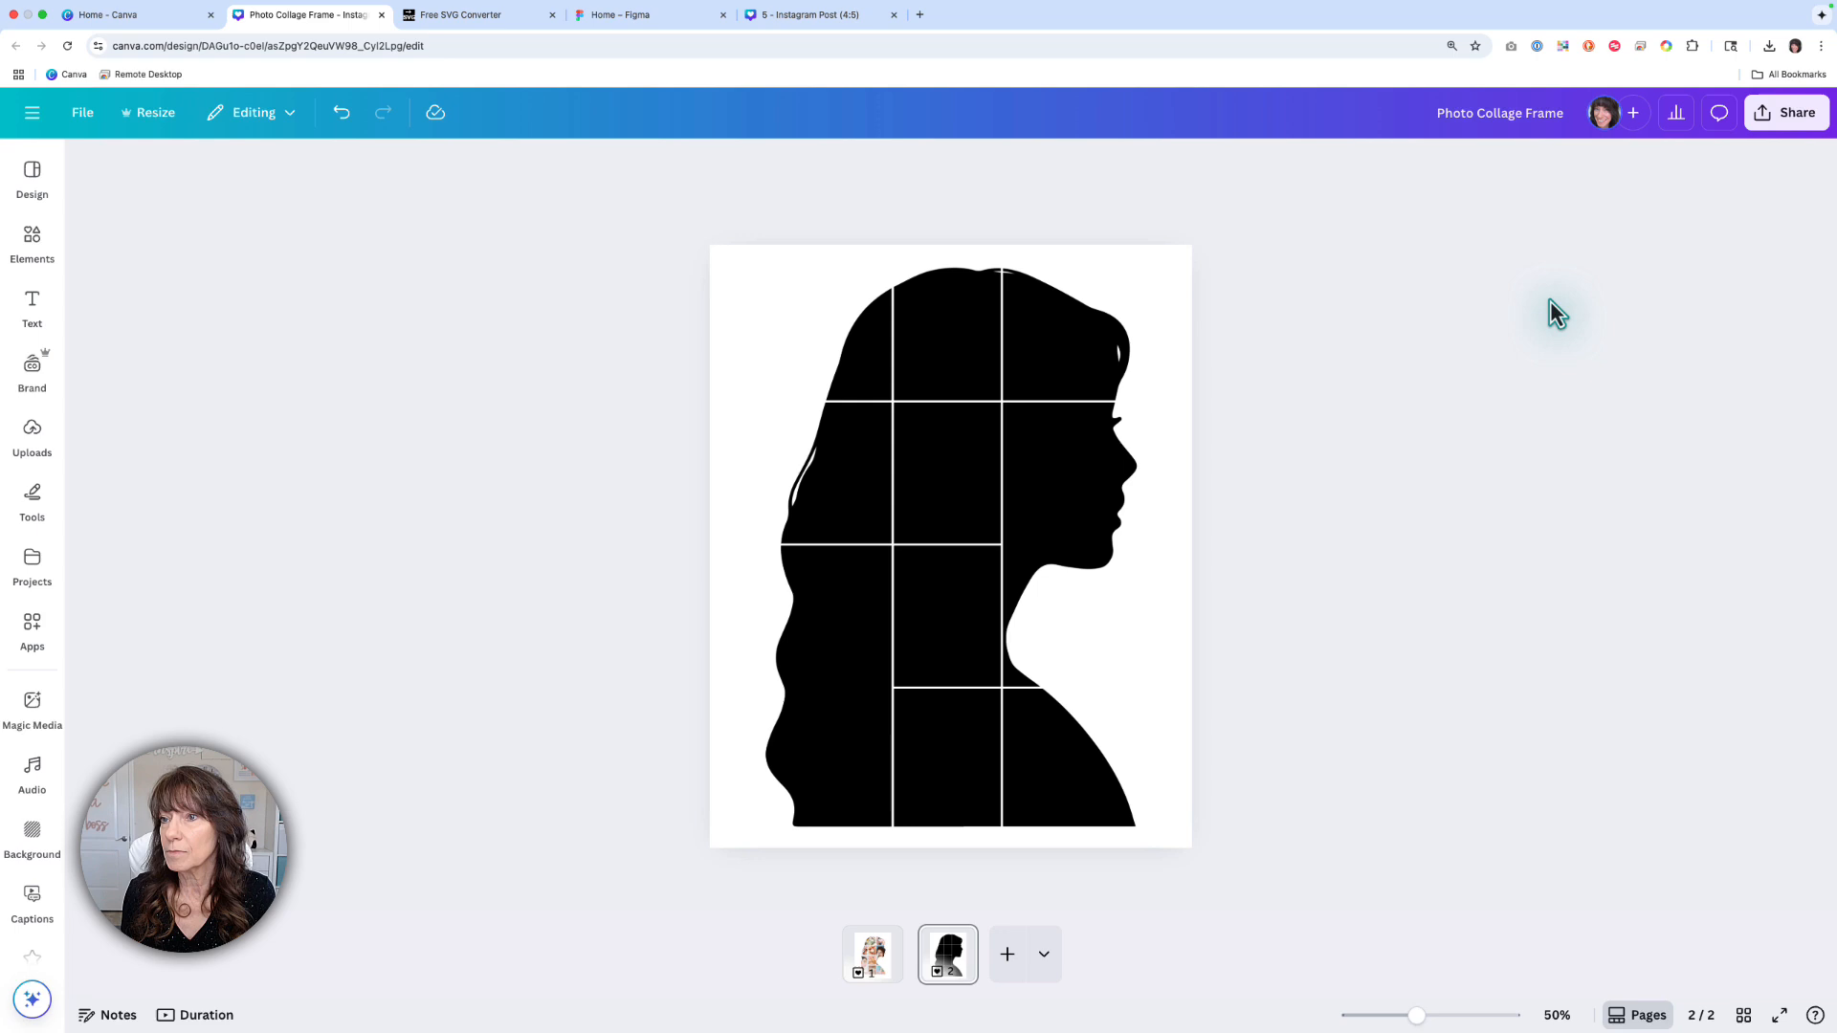
# Download only the current page (Page 2) as a PNG, then move to the SVG converter tab
pyautogui.click(1780, 114)
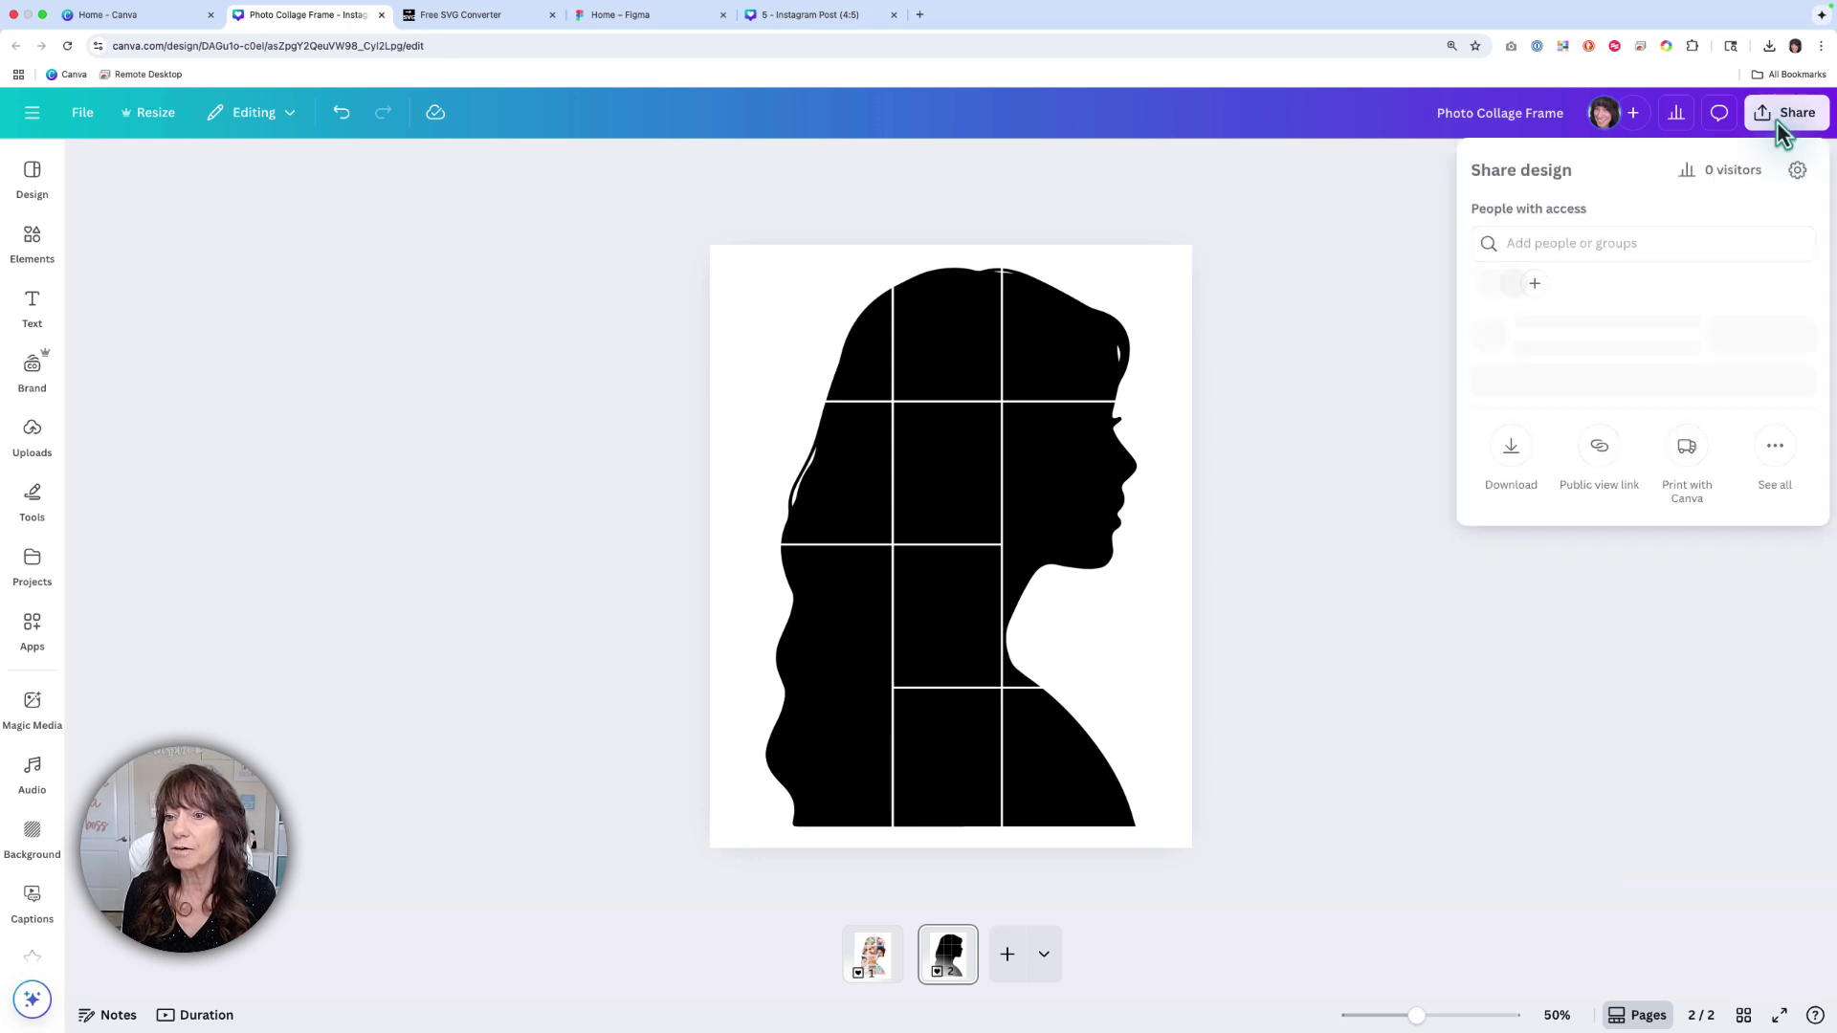
pyautogui.click(1510, 485)
pyautogui.click(1625, 493)
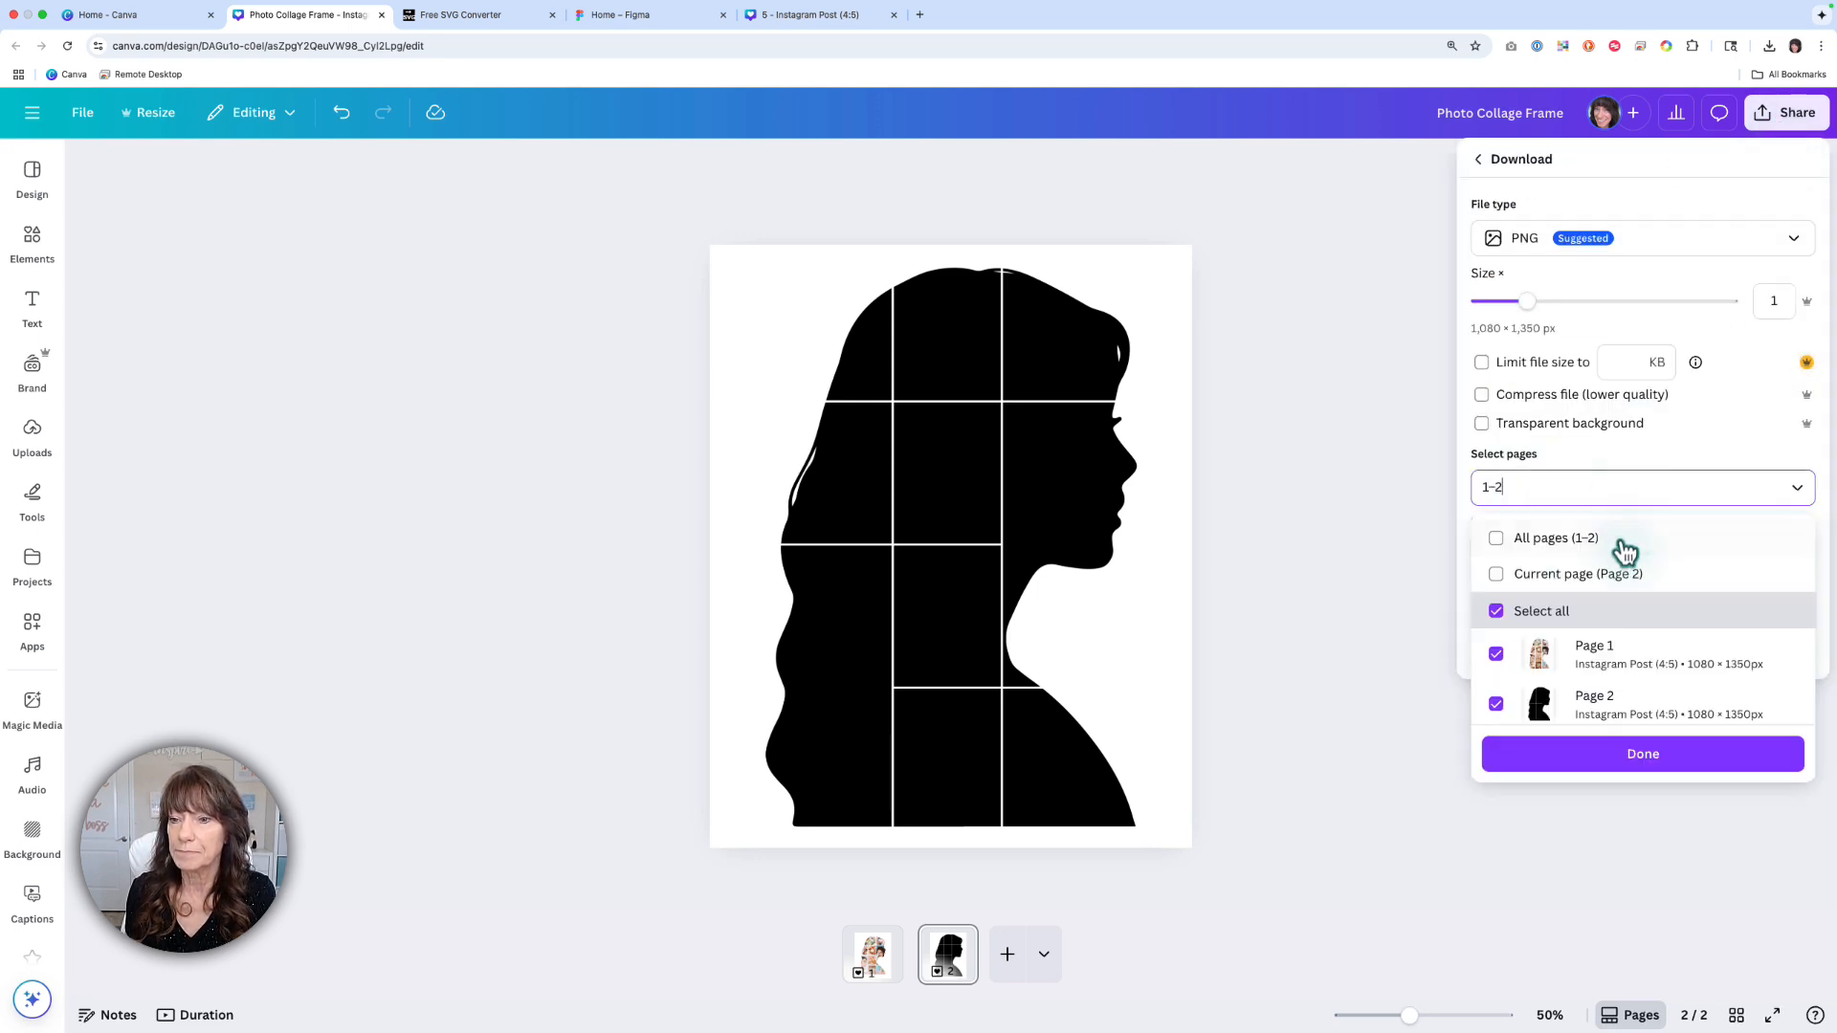
pyautogui.click(1621, 575)
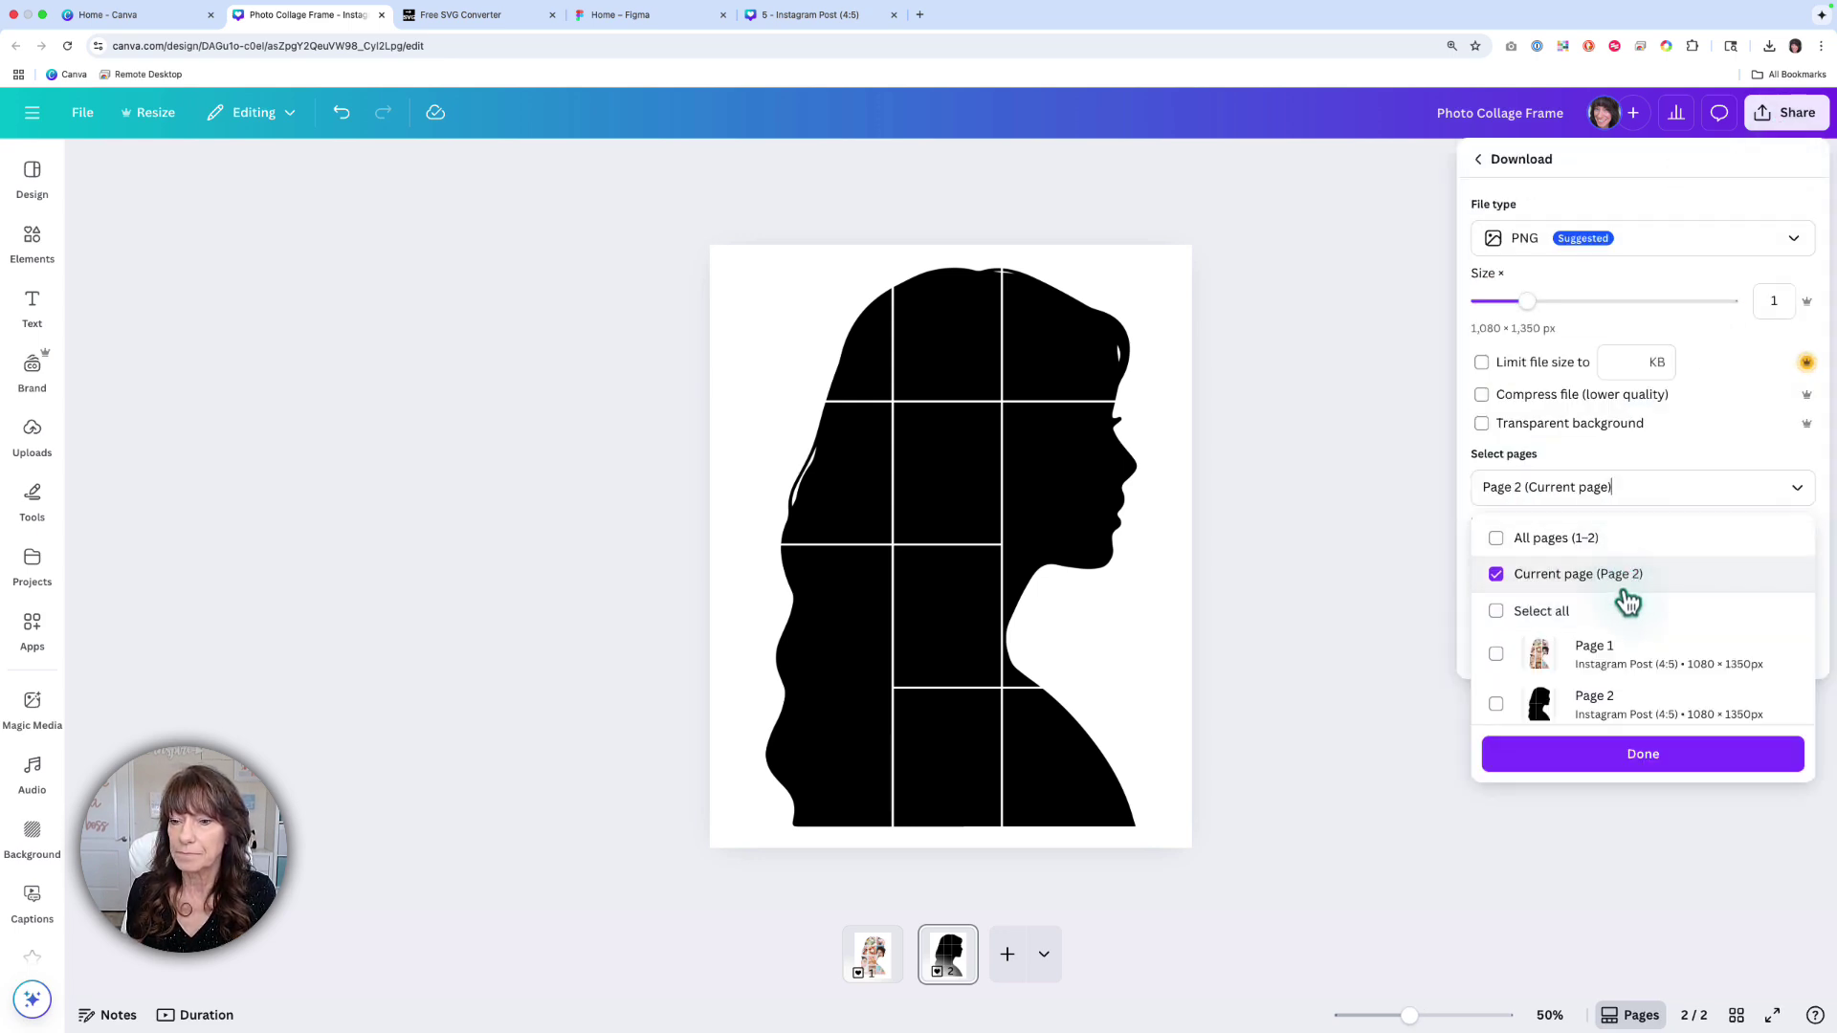
pyautogui.click(1647, 756)
pyautogui.click(1643, 589)
pyautogui.hotkey('ctrl', 'Tab')
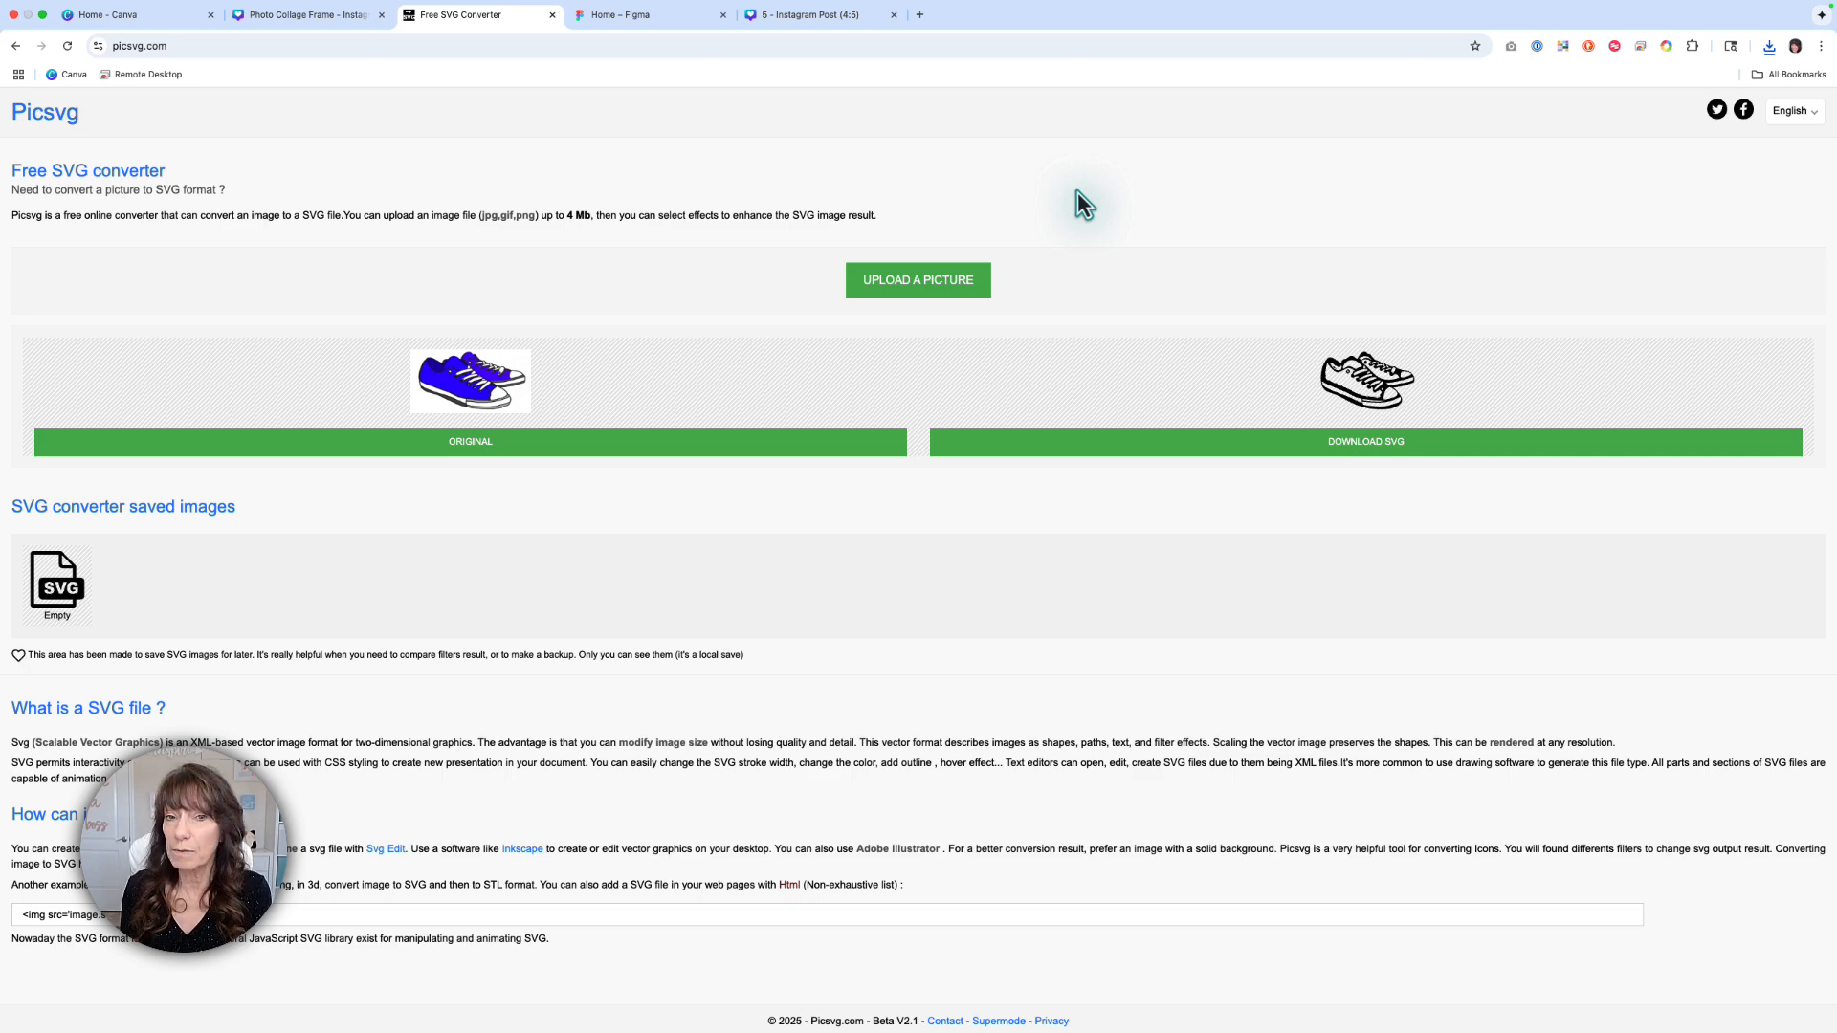
# Upload Photo Collage Frame.png from Downloads to Picsvg for conversion
pyautogui.click(913, 288)
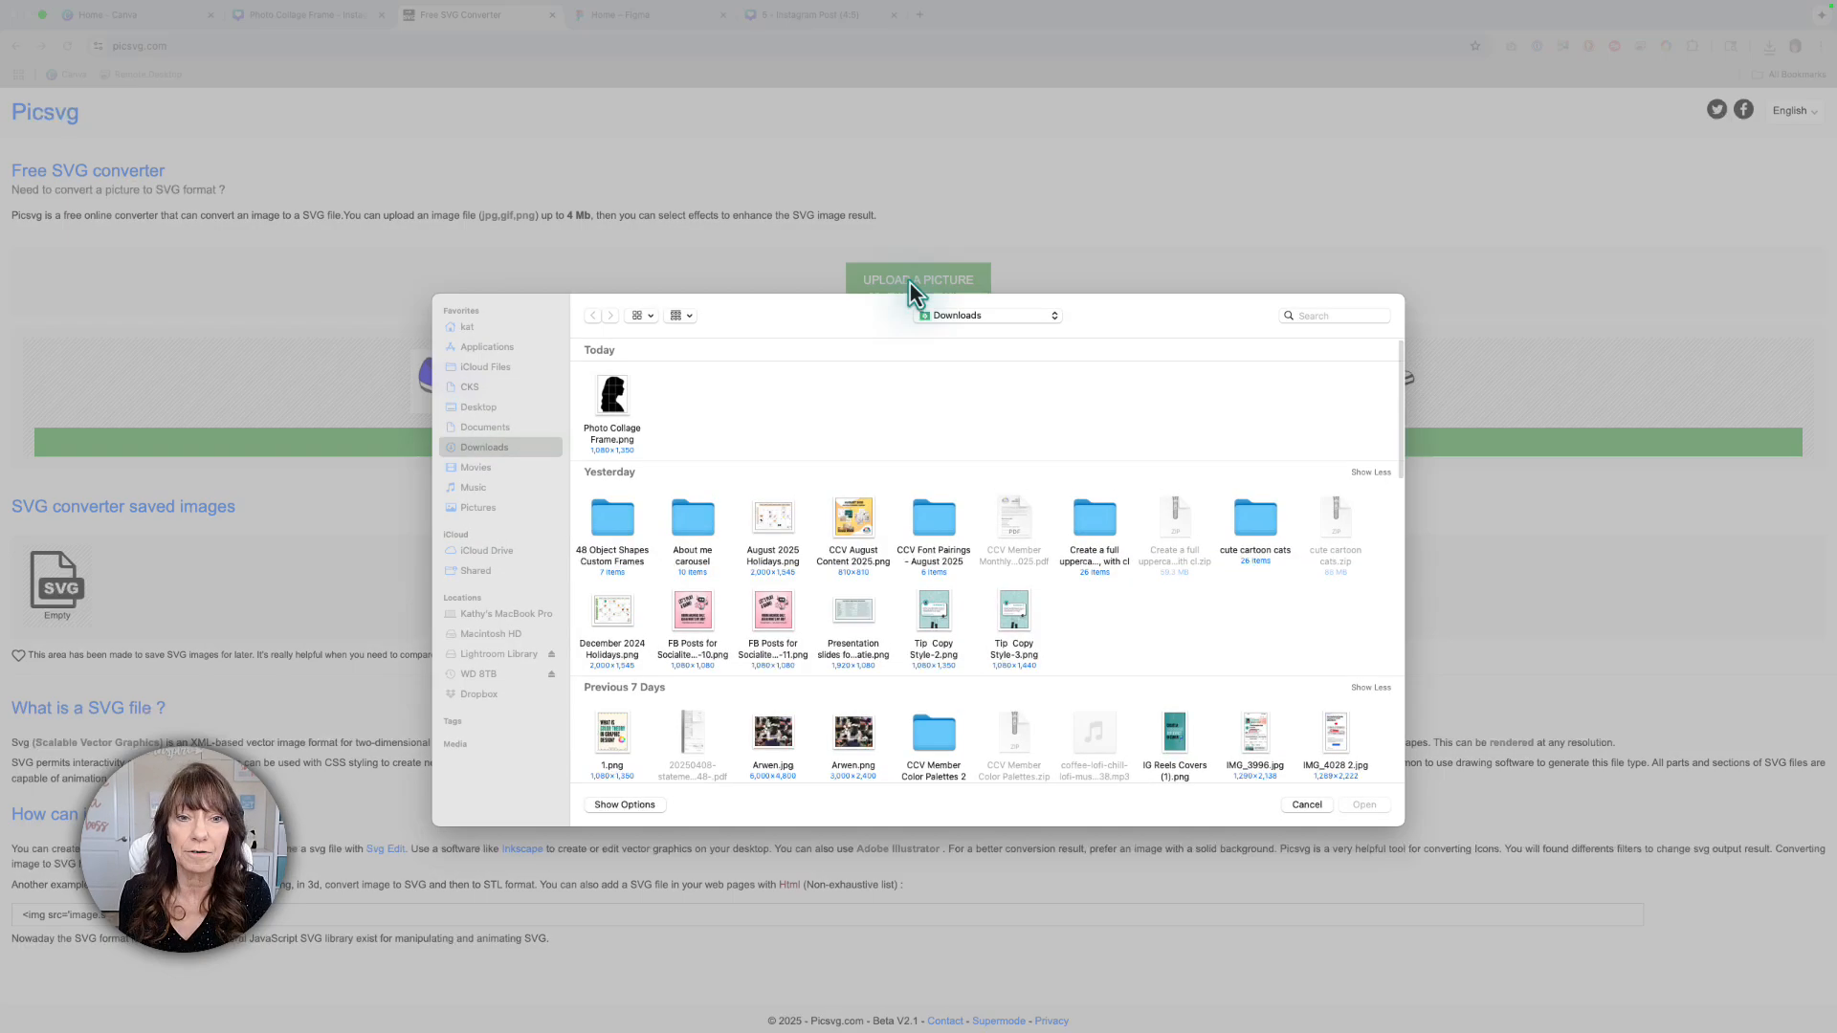
pyautogui.click(616, 415)
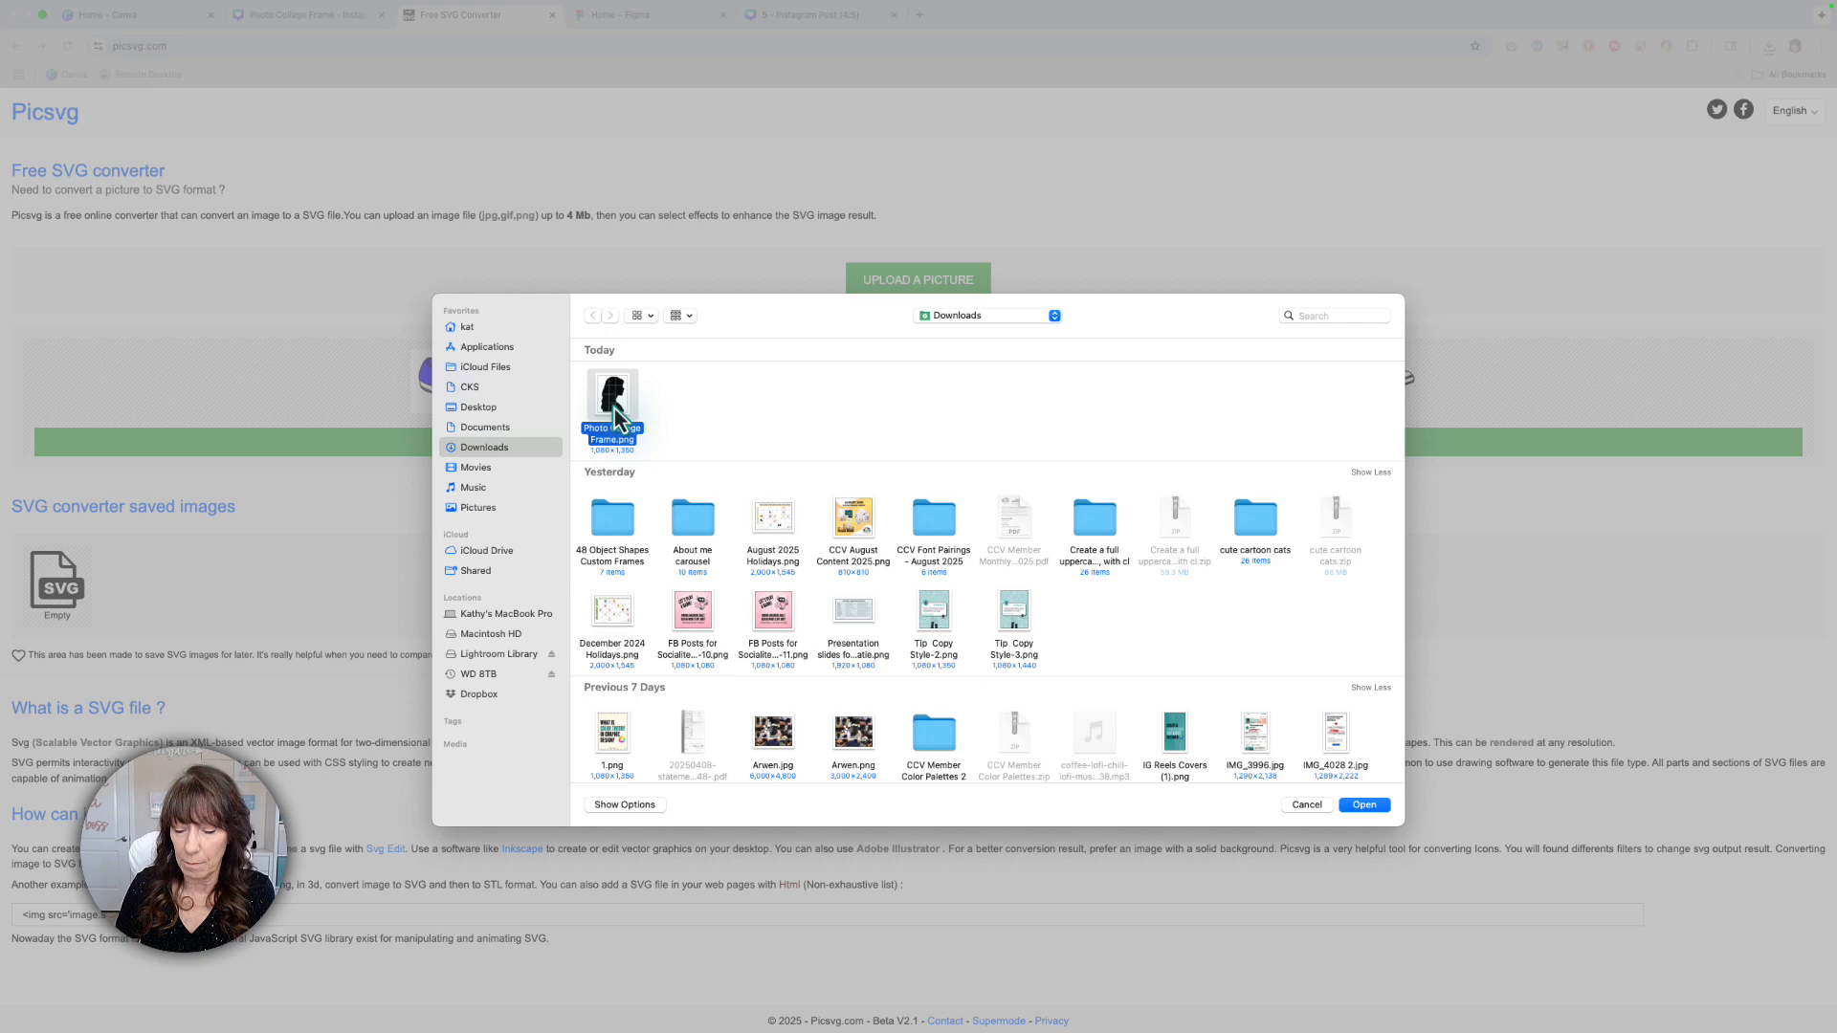
pyautogui.doubleClick(615, 415)
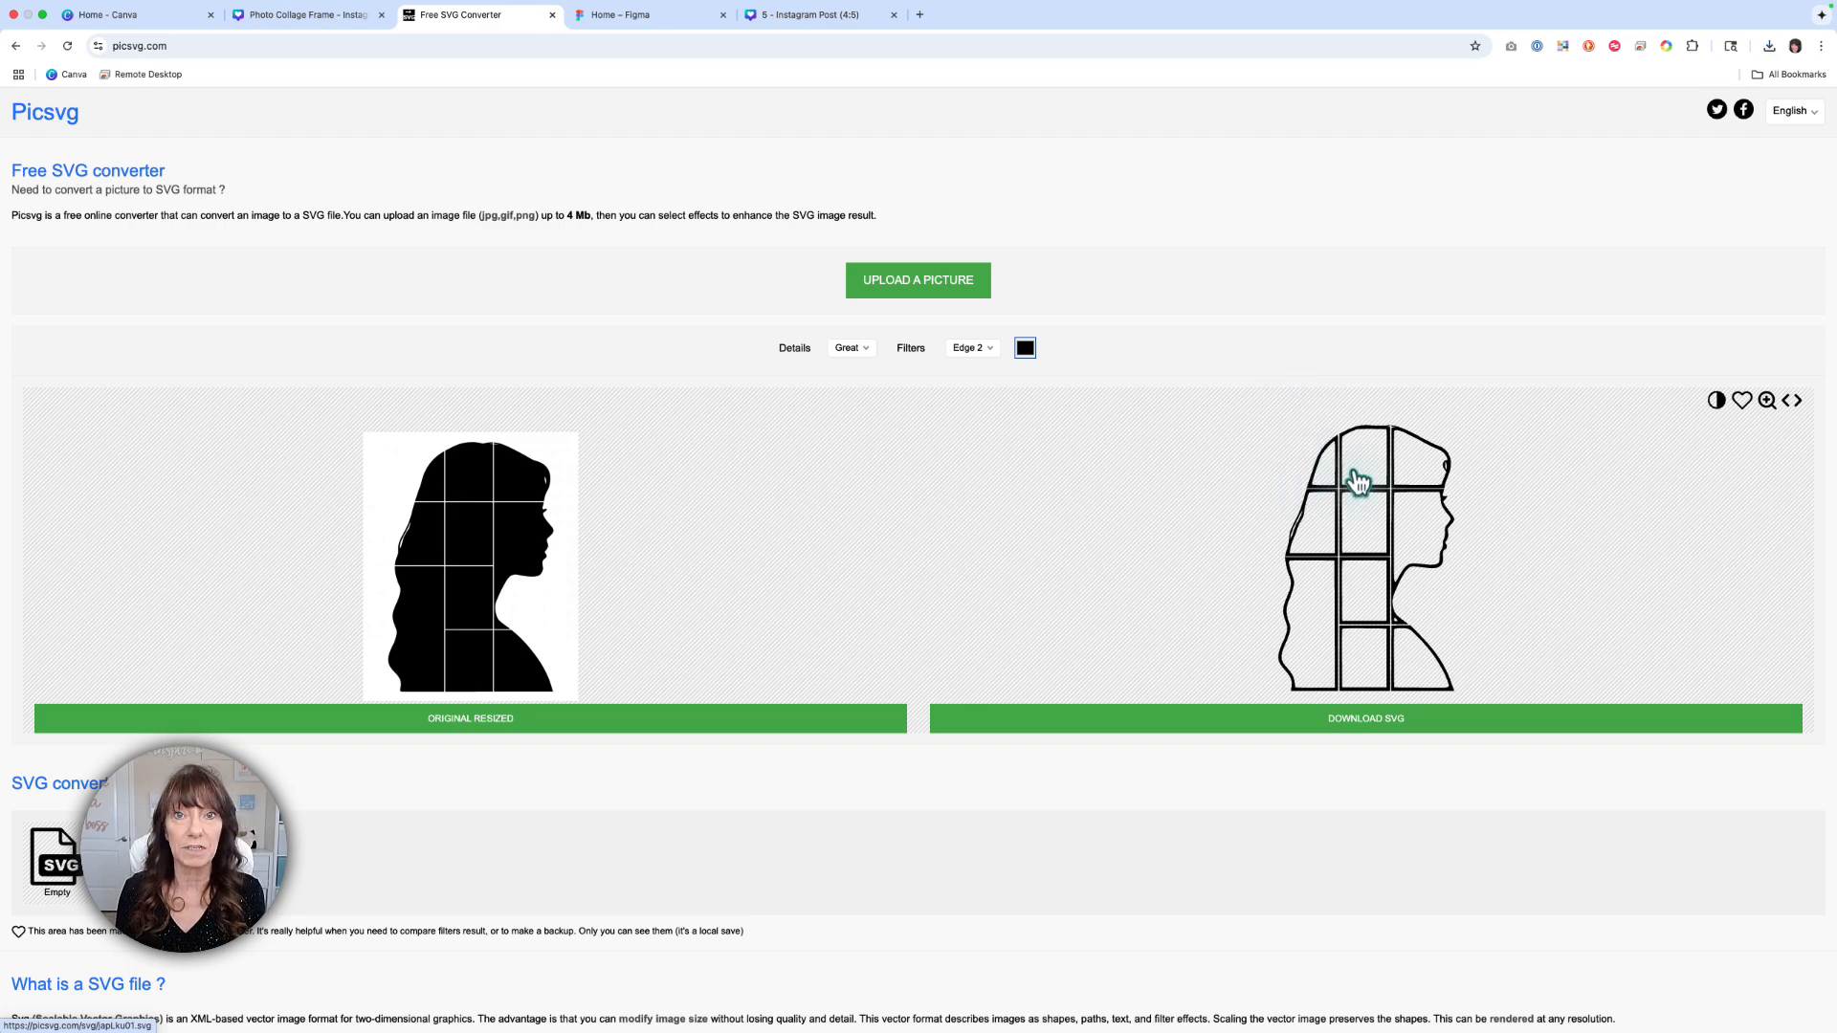
# Apply the Internal 3 filled-silhouette filter and download the converted SVG
pyautogui.click(998, 358)
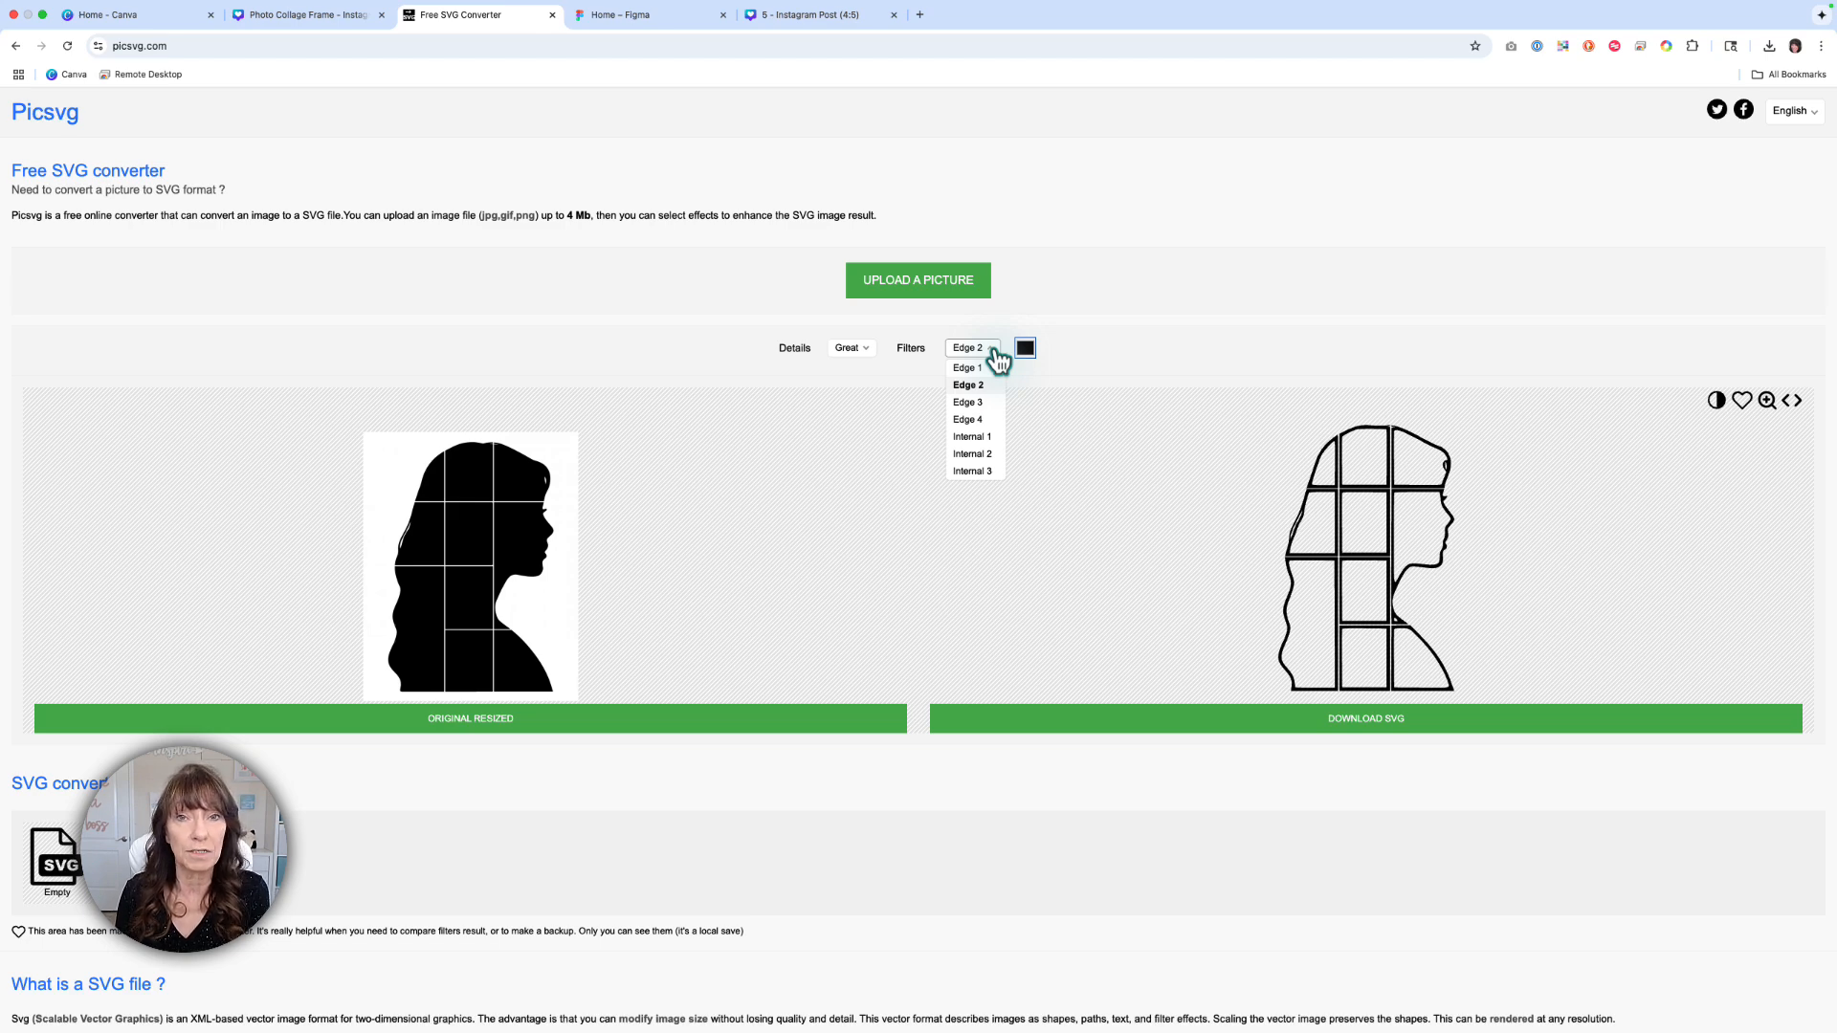
pyautogui.click(966, 473)
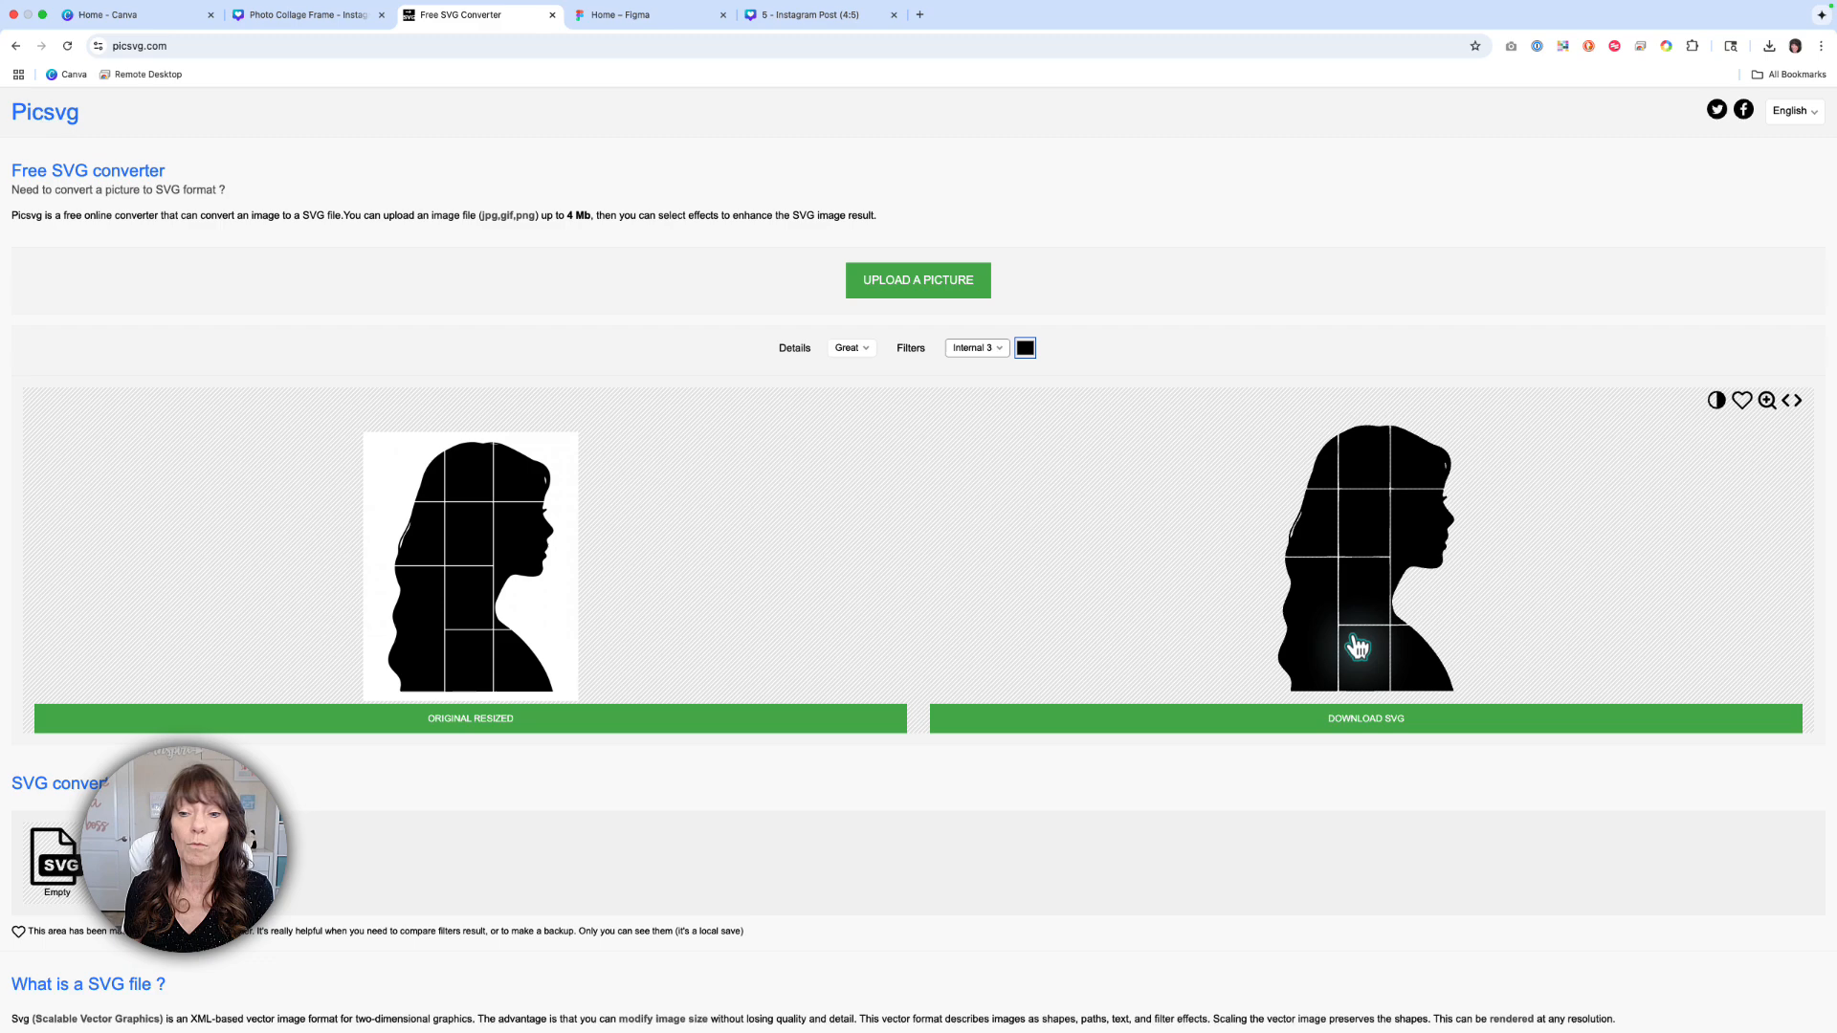
pyautogui.click(1487, 731)
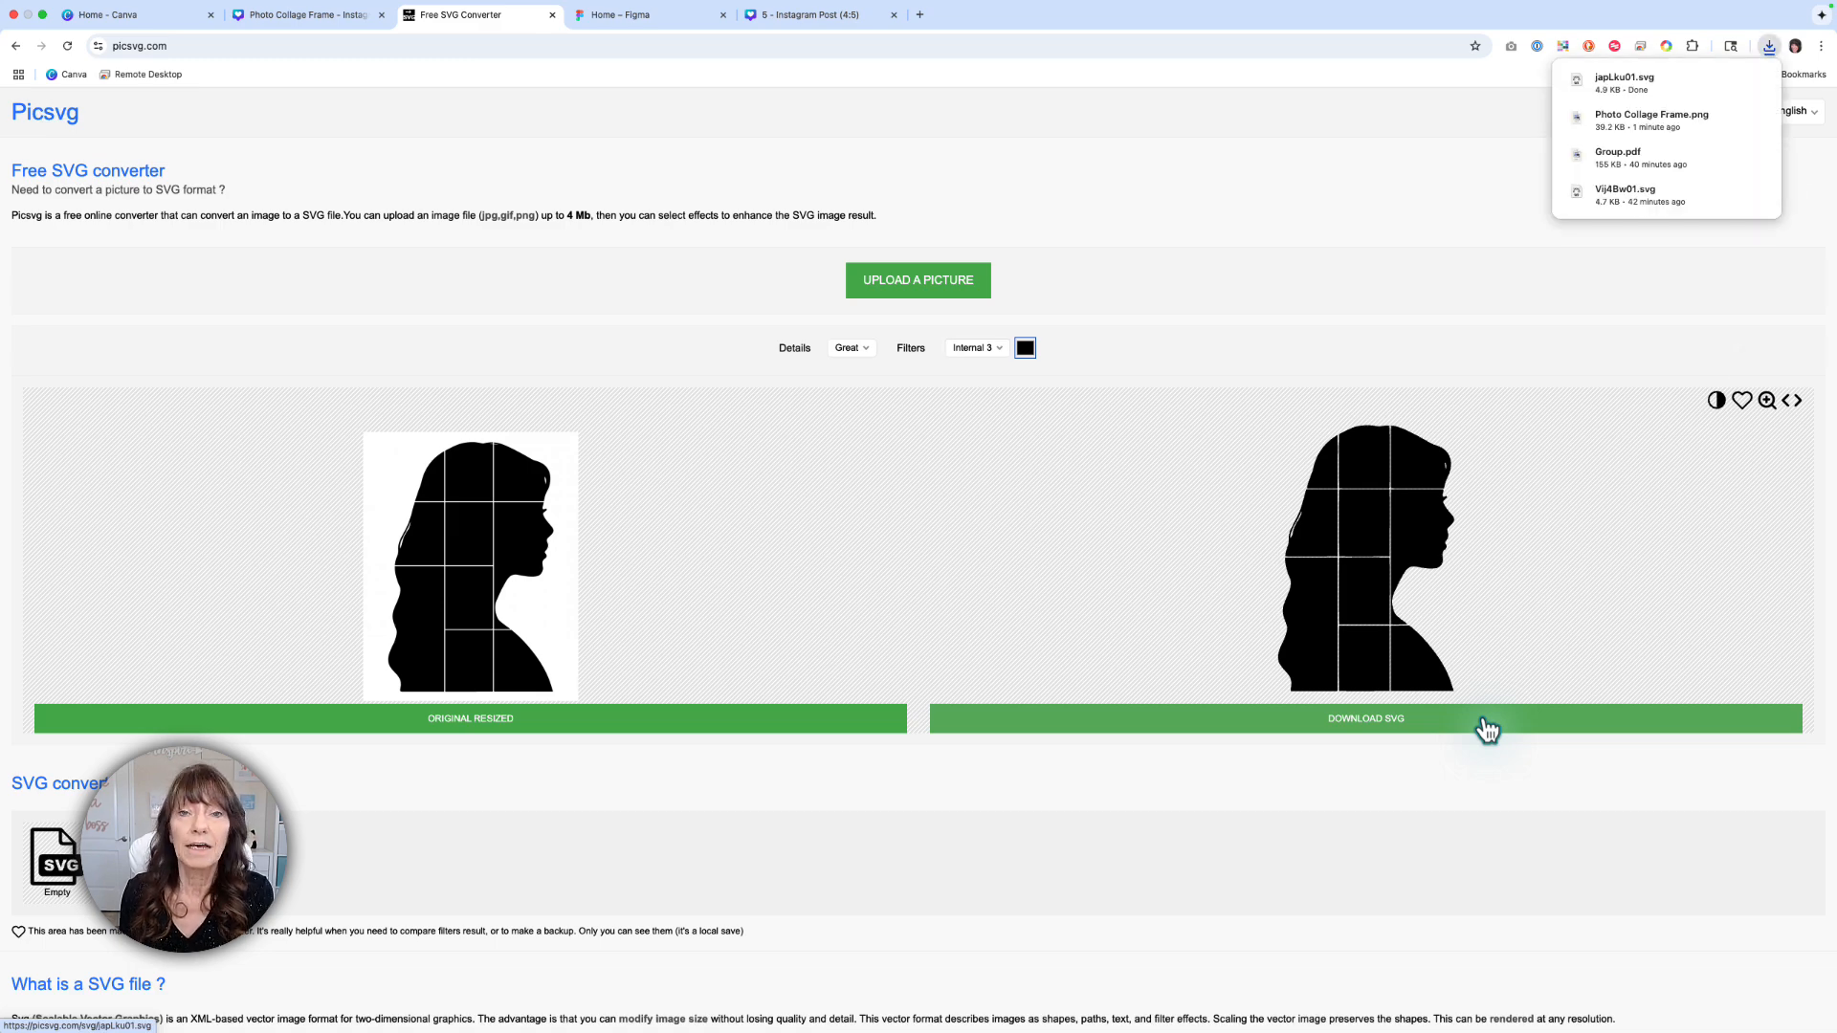
# Create a new Figma design file, drop the silhouette grid SVG onto the canvas and select its group
pyautogui.click(679, 18)
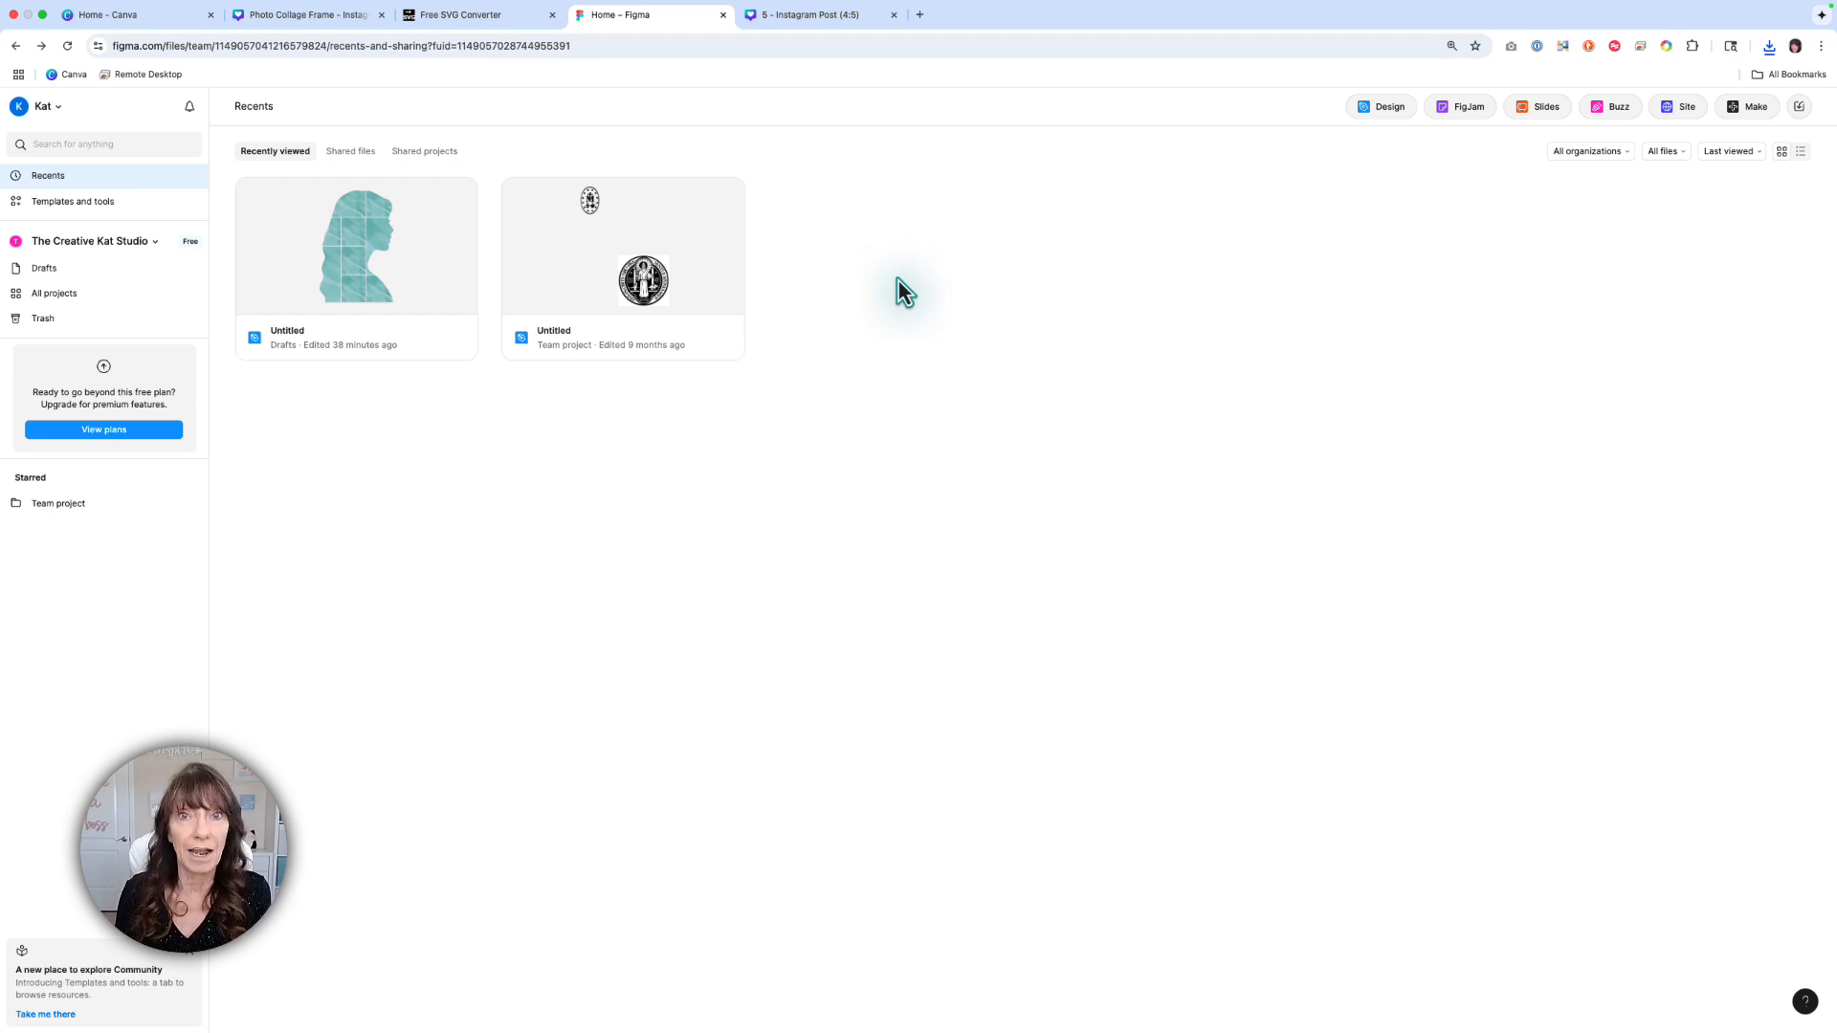
pyautogui.click(1386, 110)
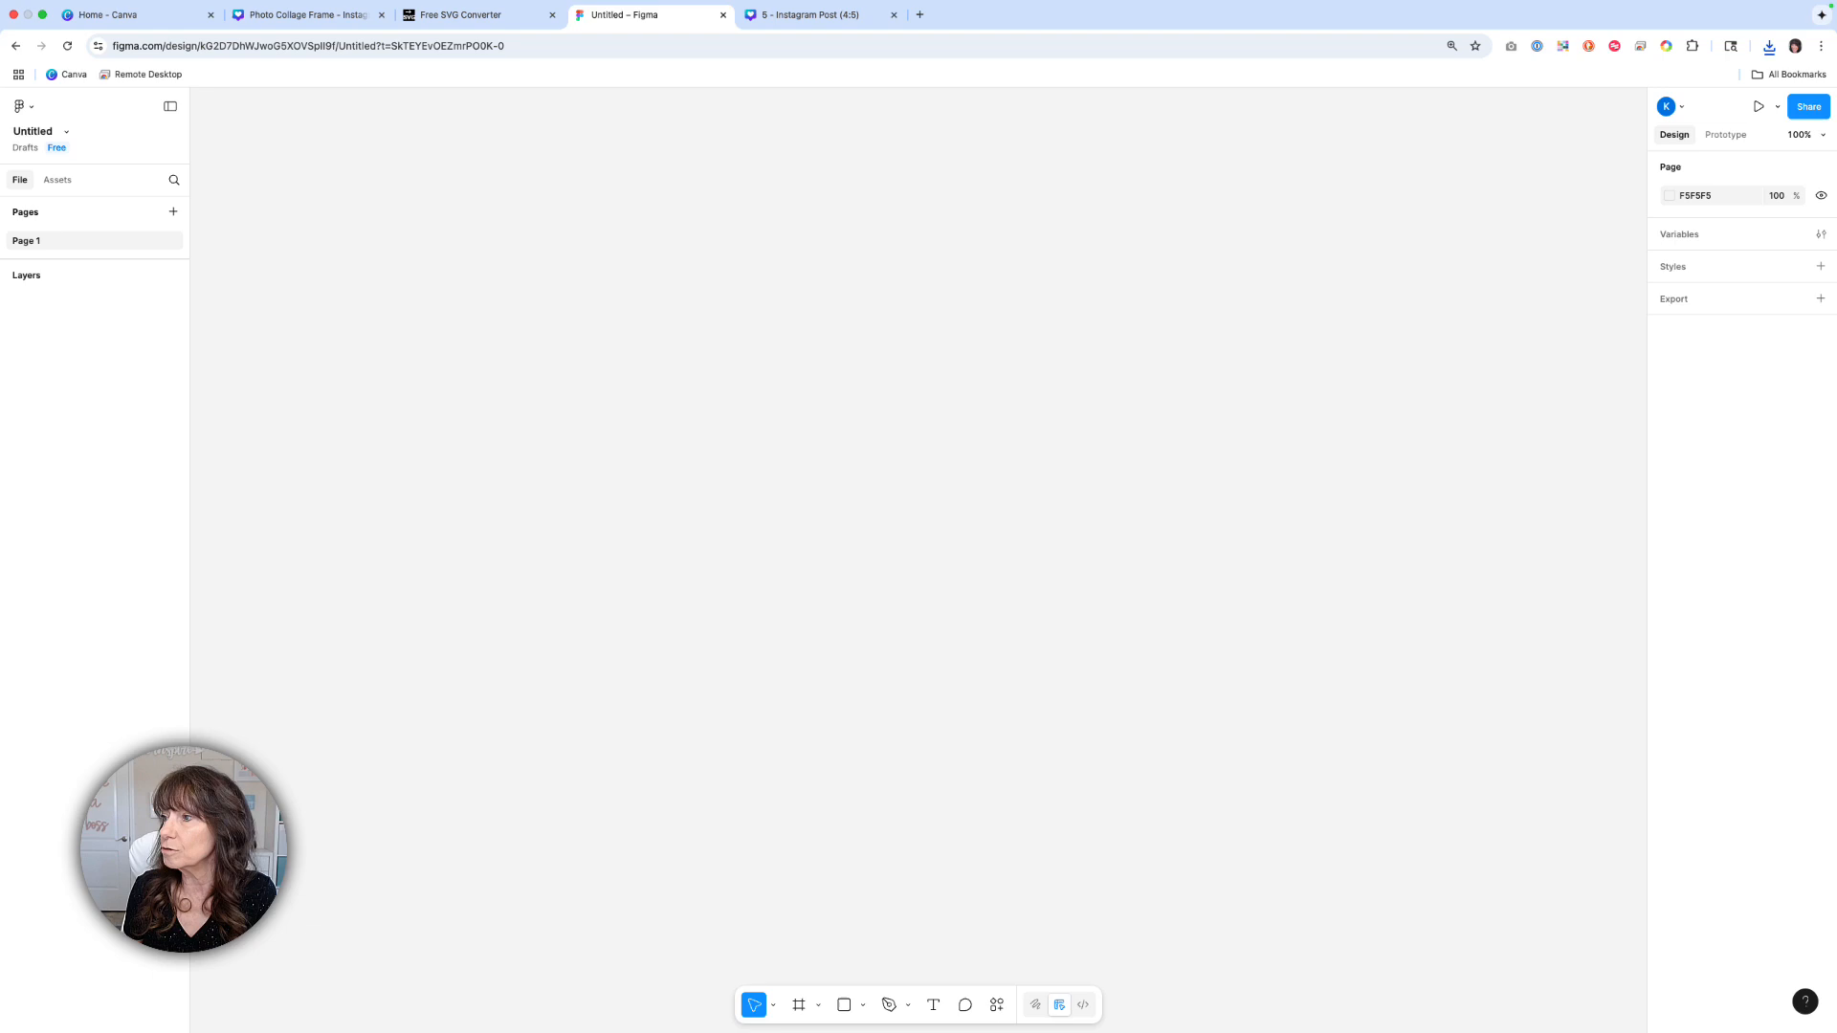
pyautogui.moveTo(1386, 389); pyautogui.dragTo(874, 533)
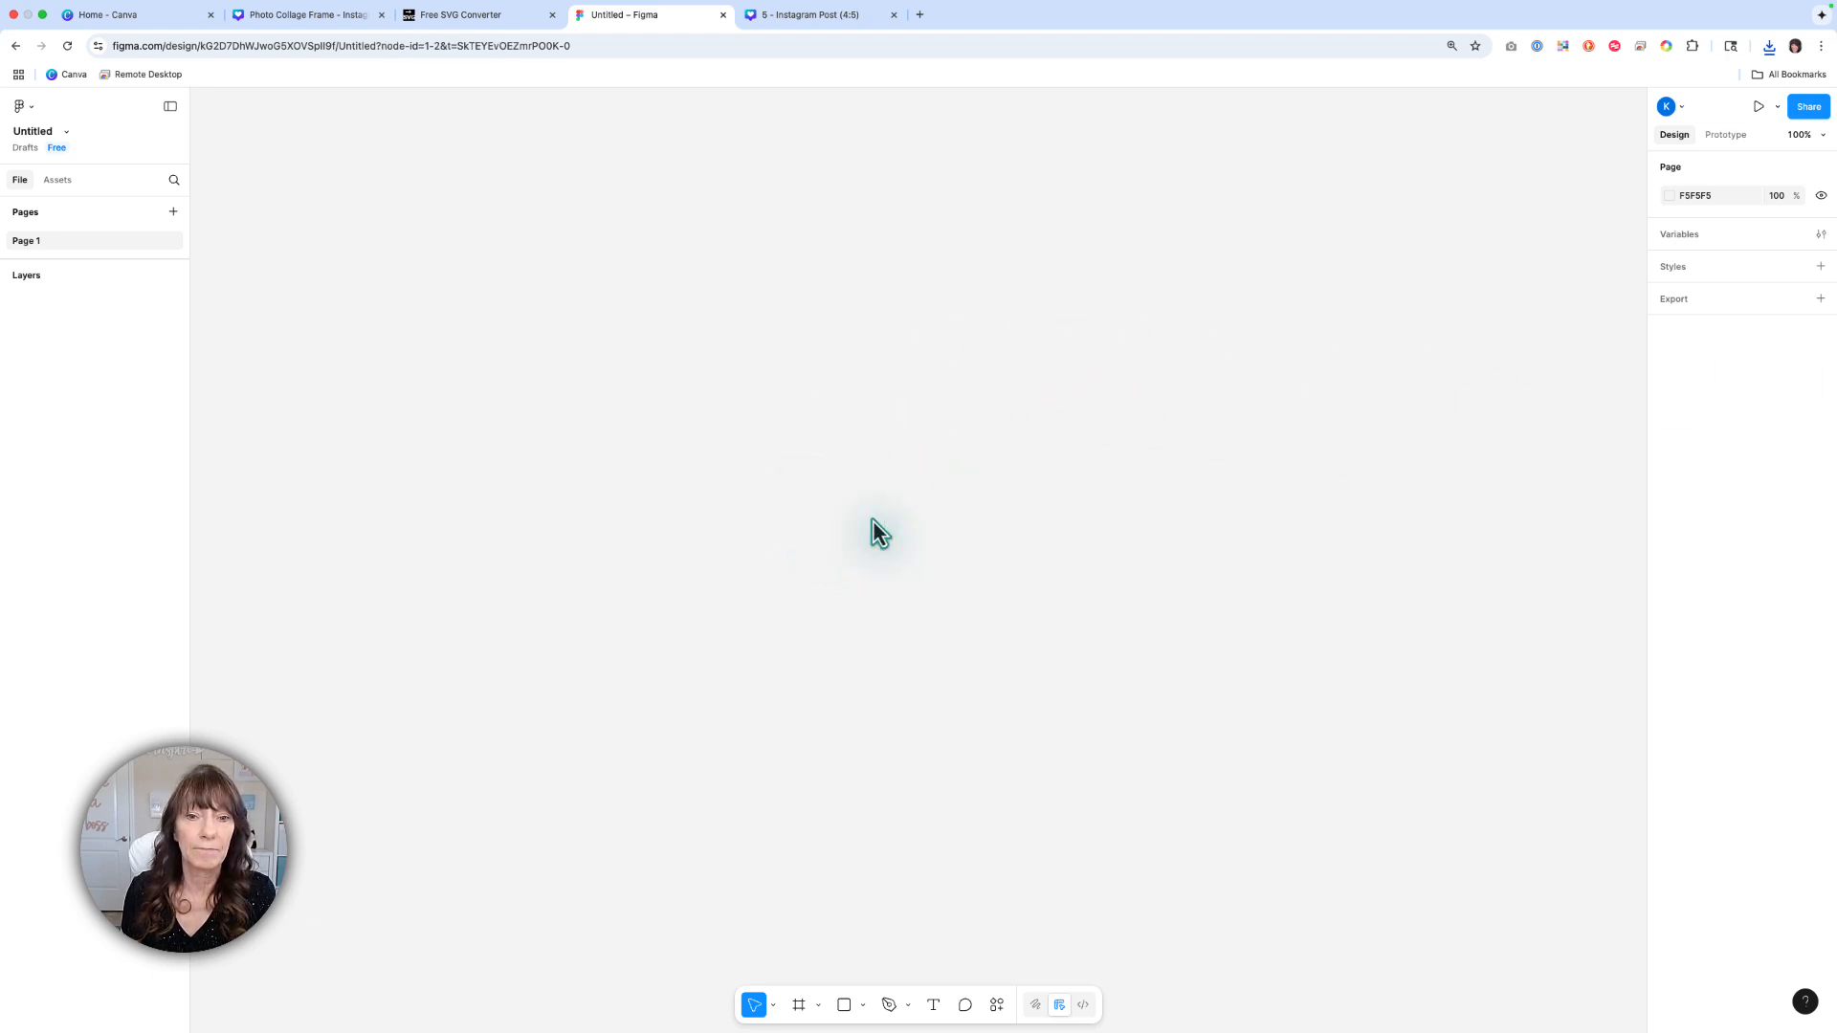
pyautogui.scroll(-5, 880, 534)
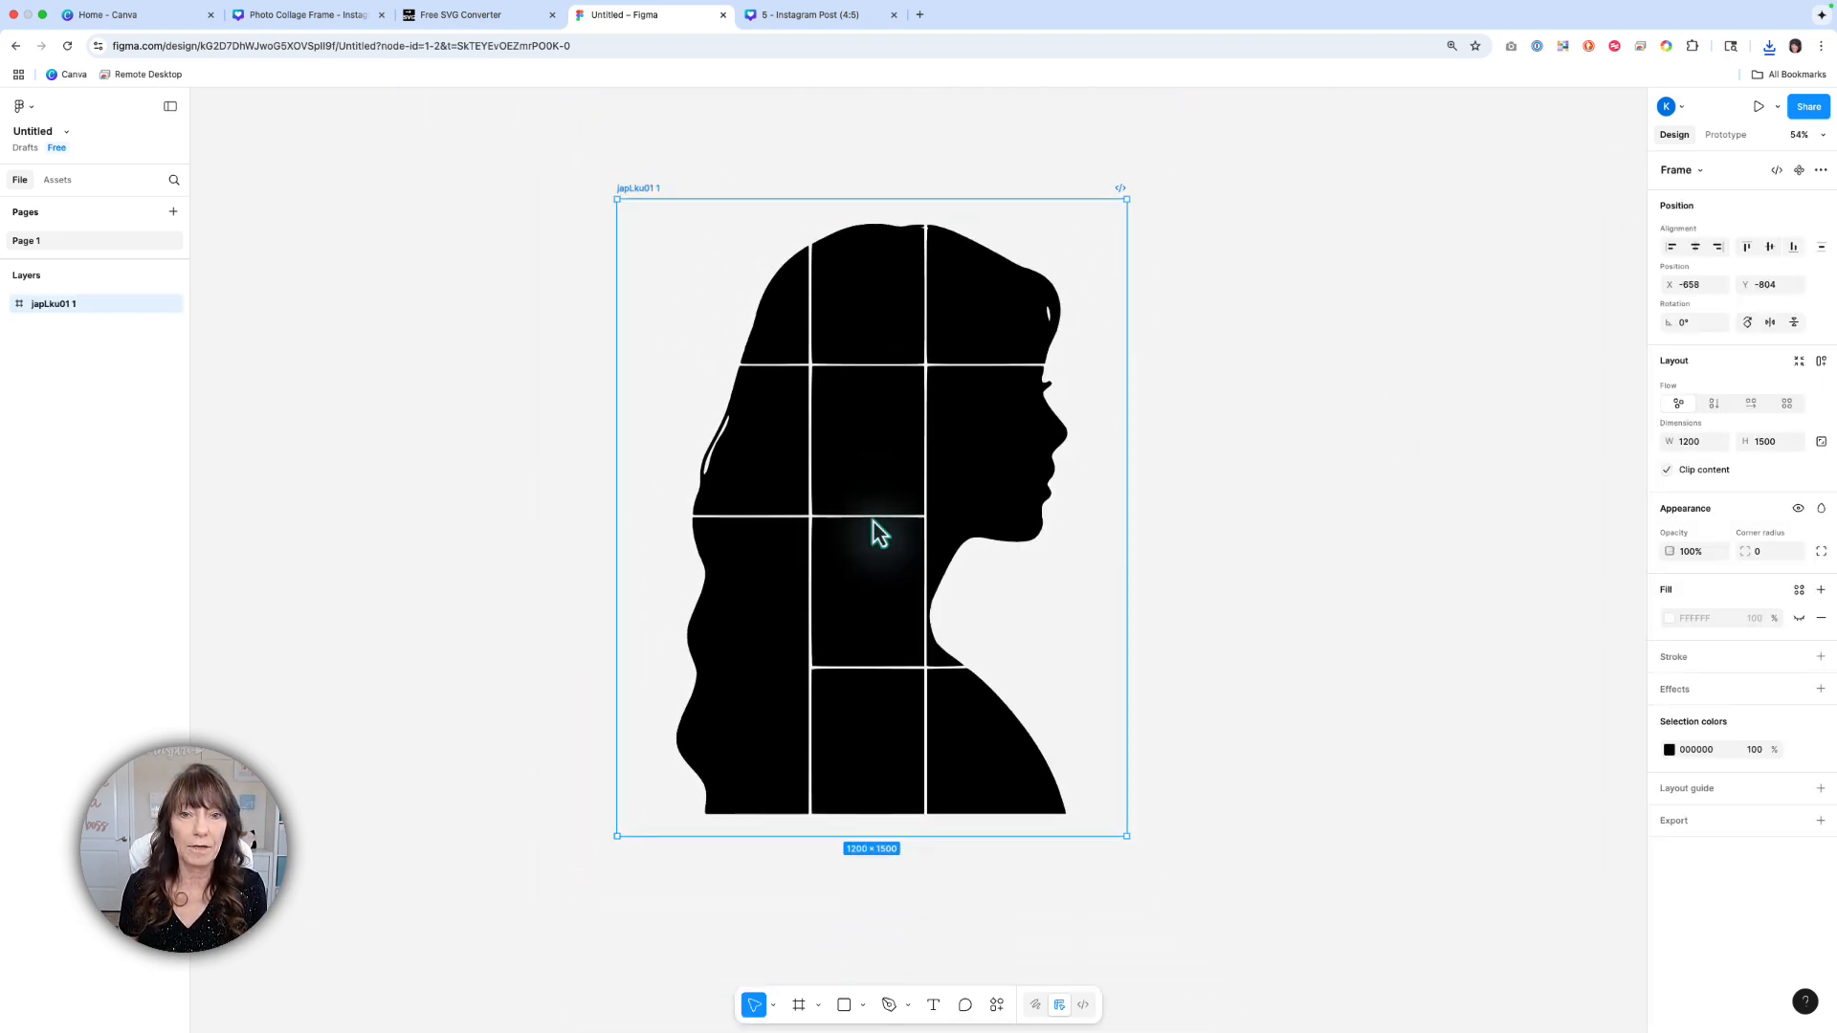
pyautogui.click(1225, 529)
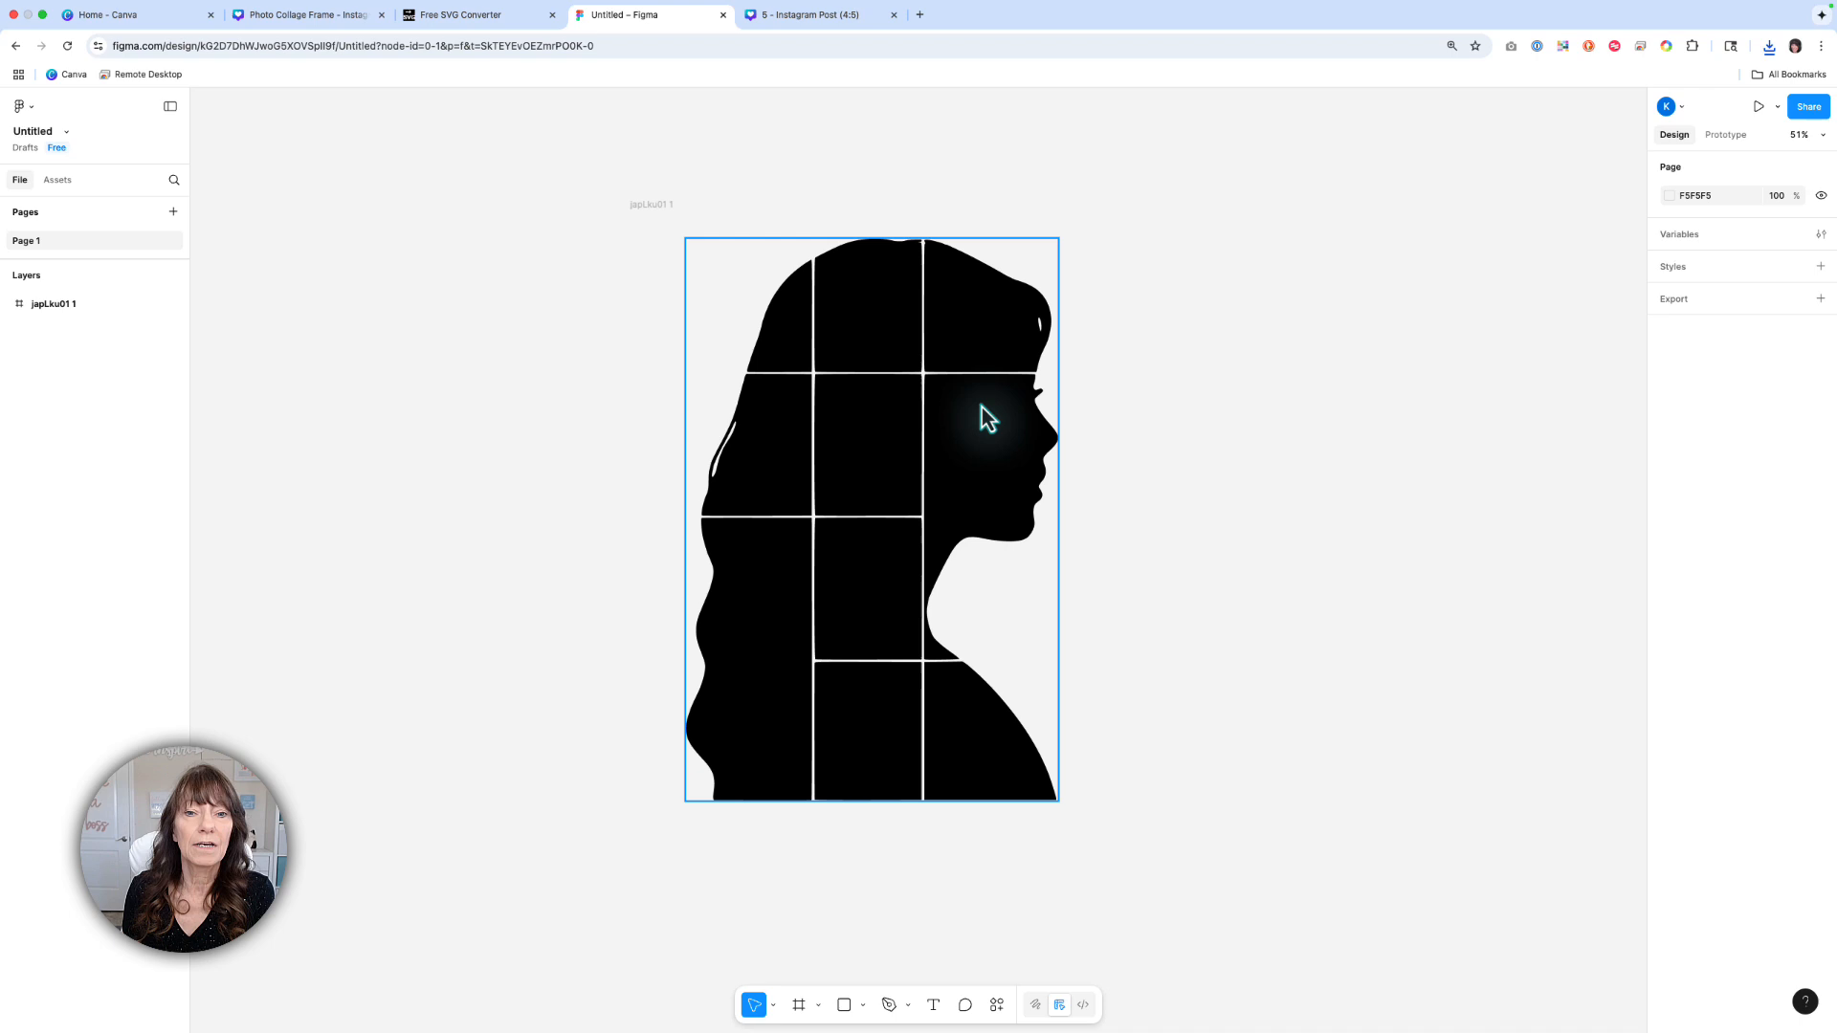
pyautogui.click(885, 349)
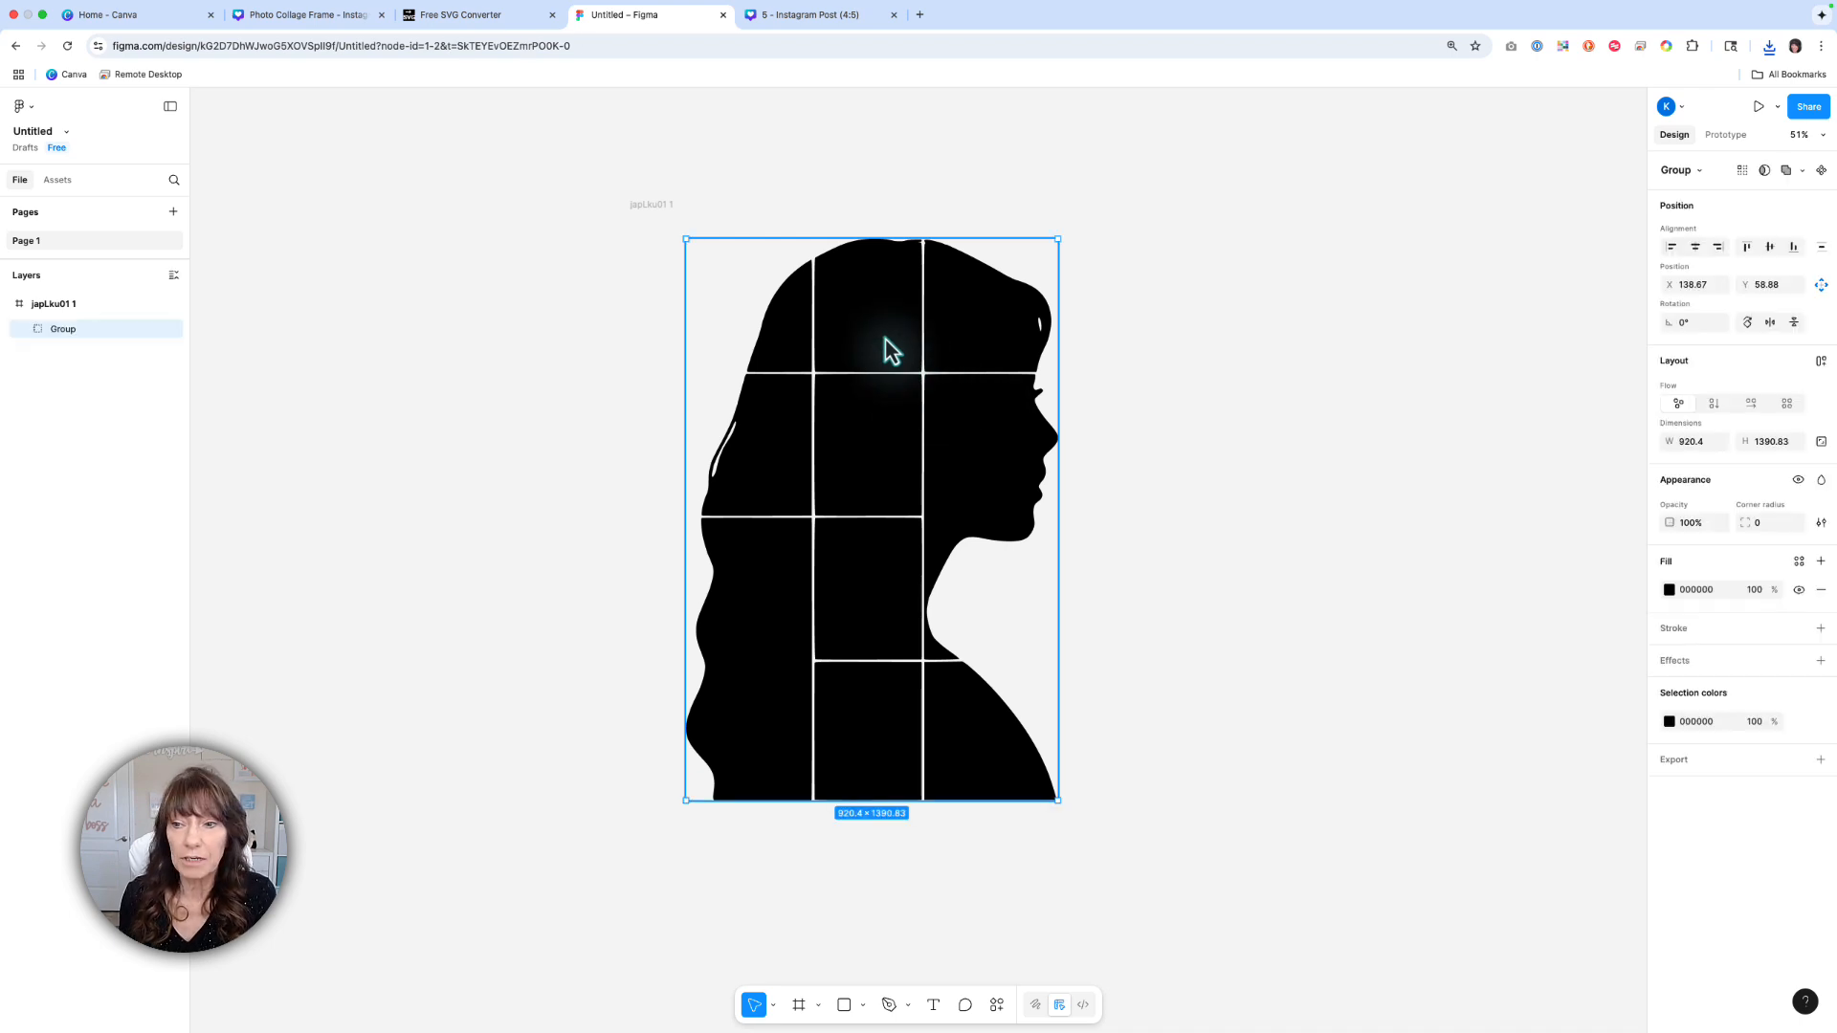
# Set the group's fill to the Frame Placeholder.png image from the Creative Kat Studio folder
pyautogui.click(1668, 590)
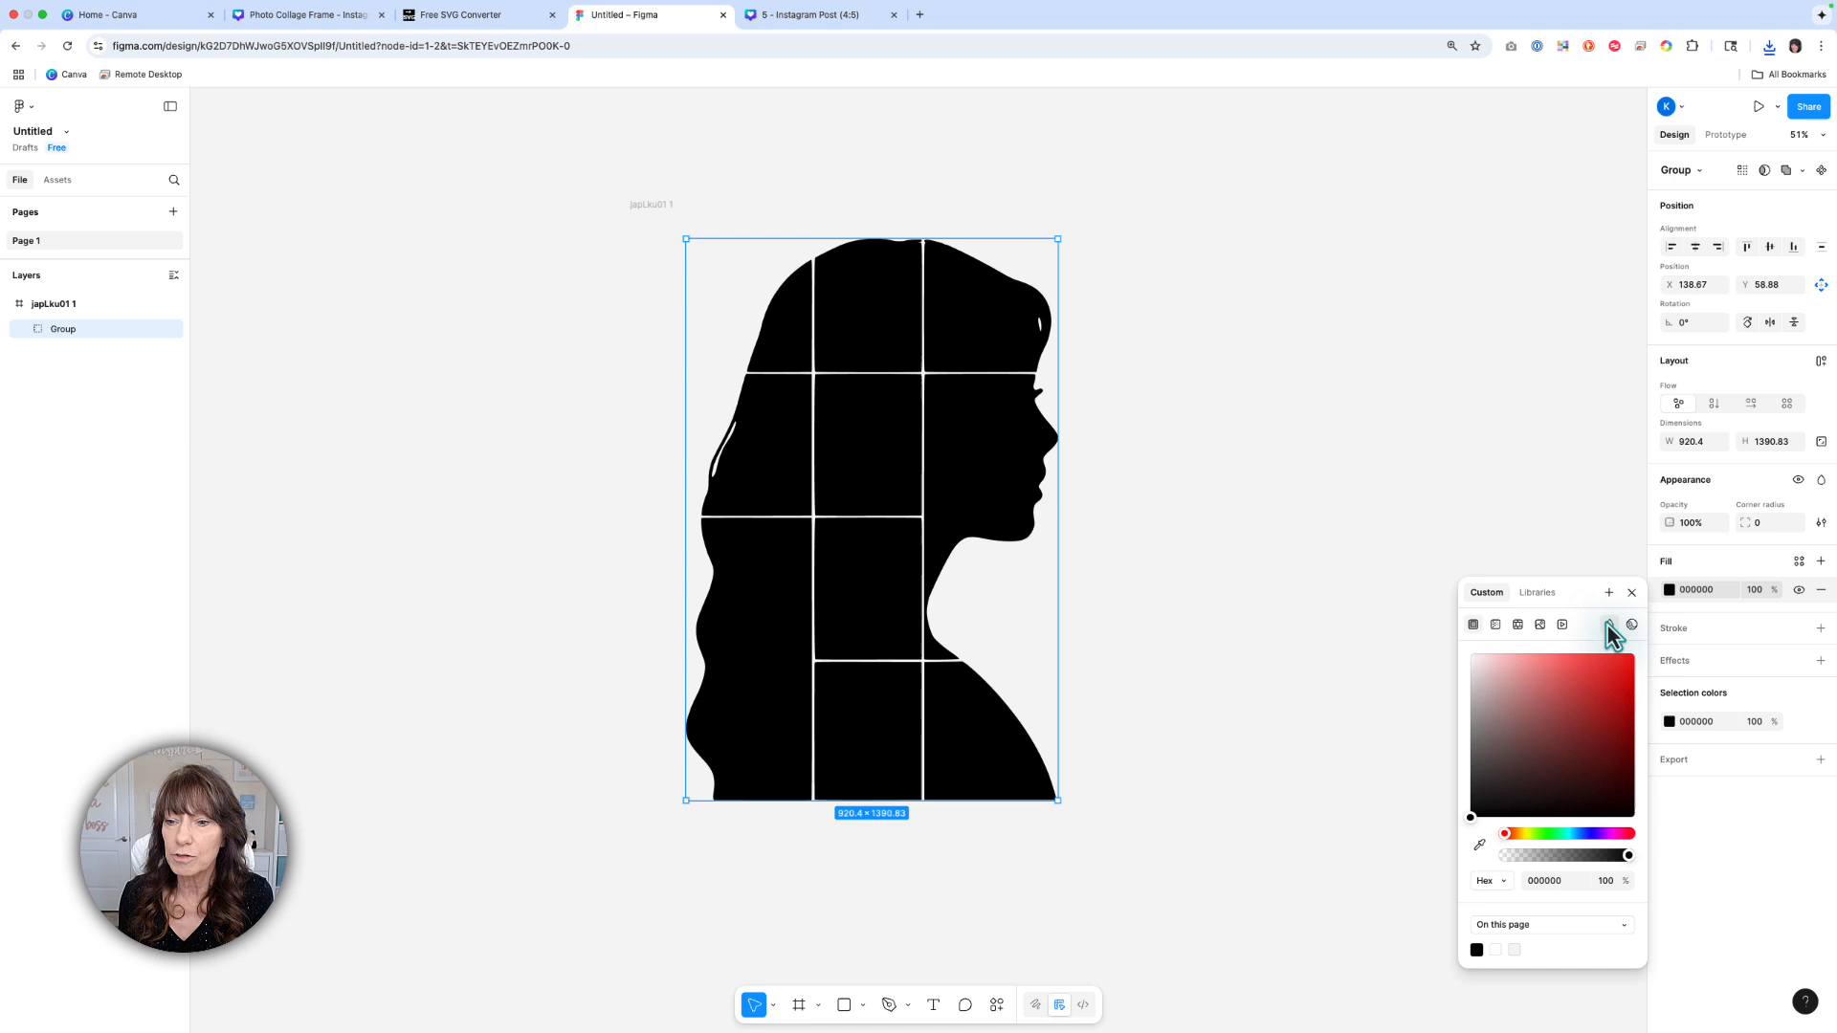
pyautogui.click(1541, 627)
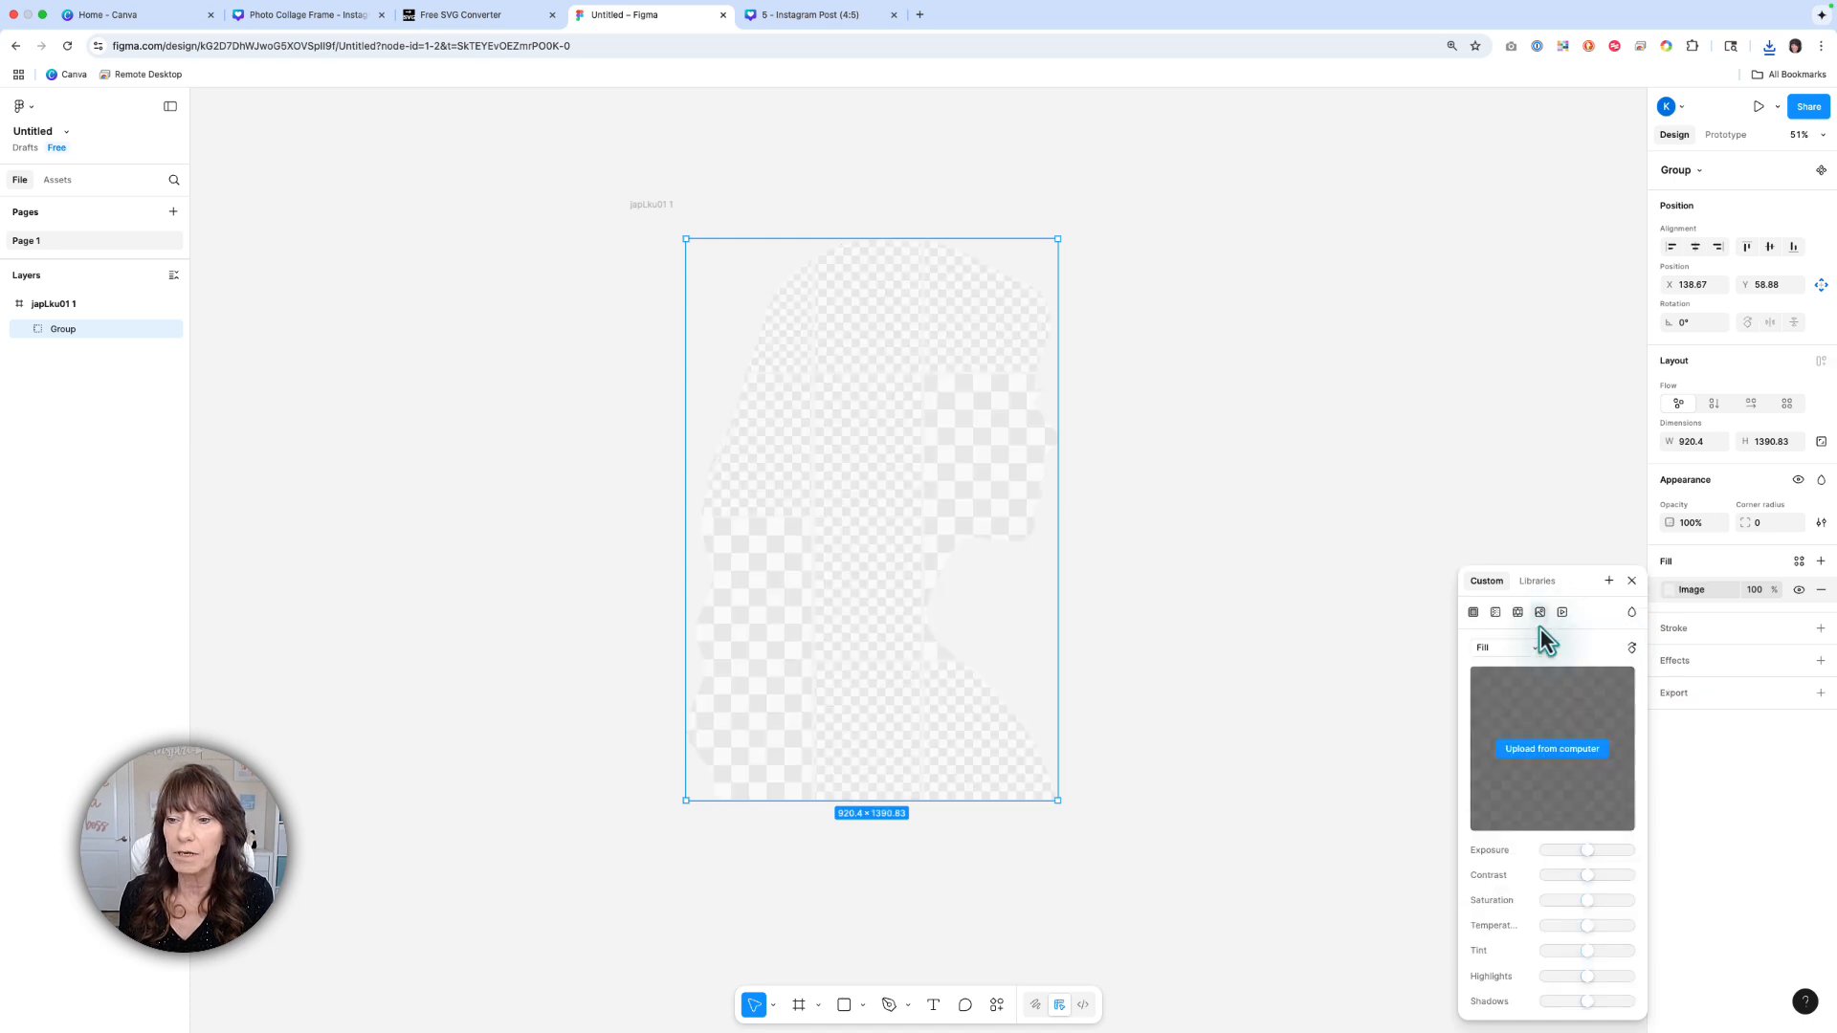
pyautogui.click(1547, 751)
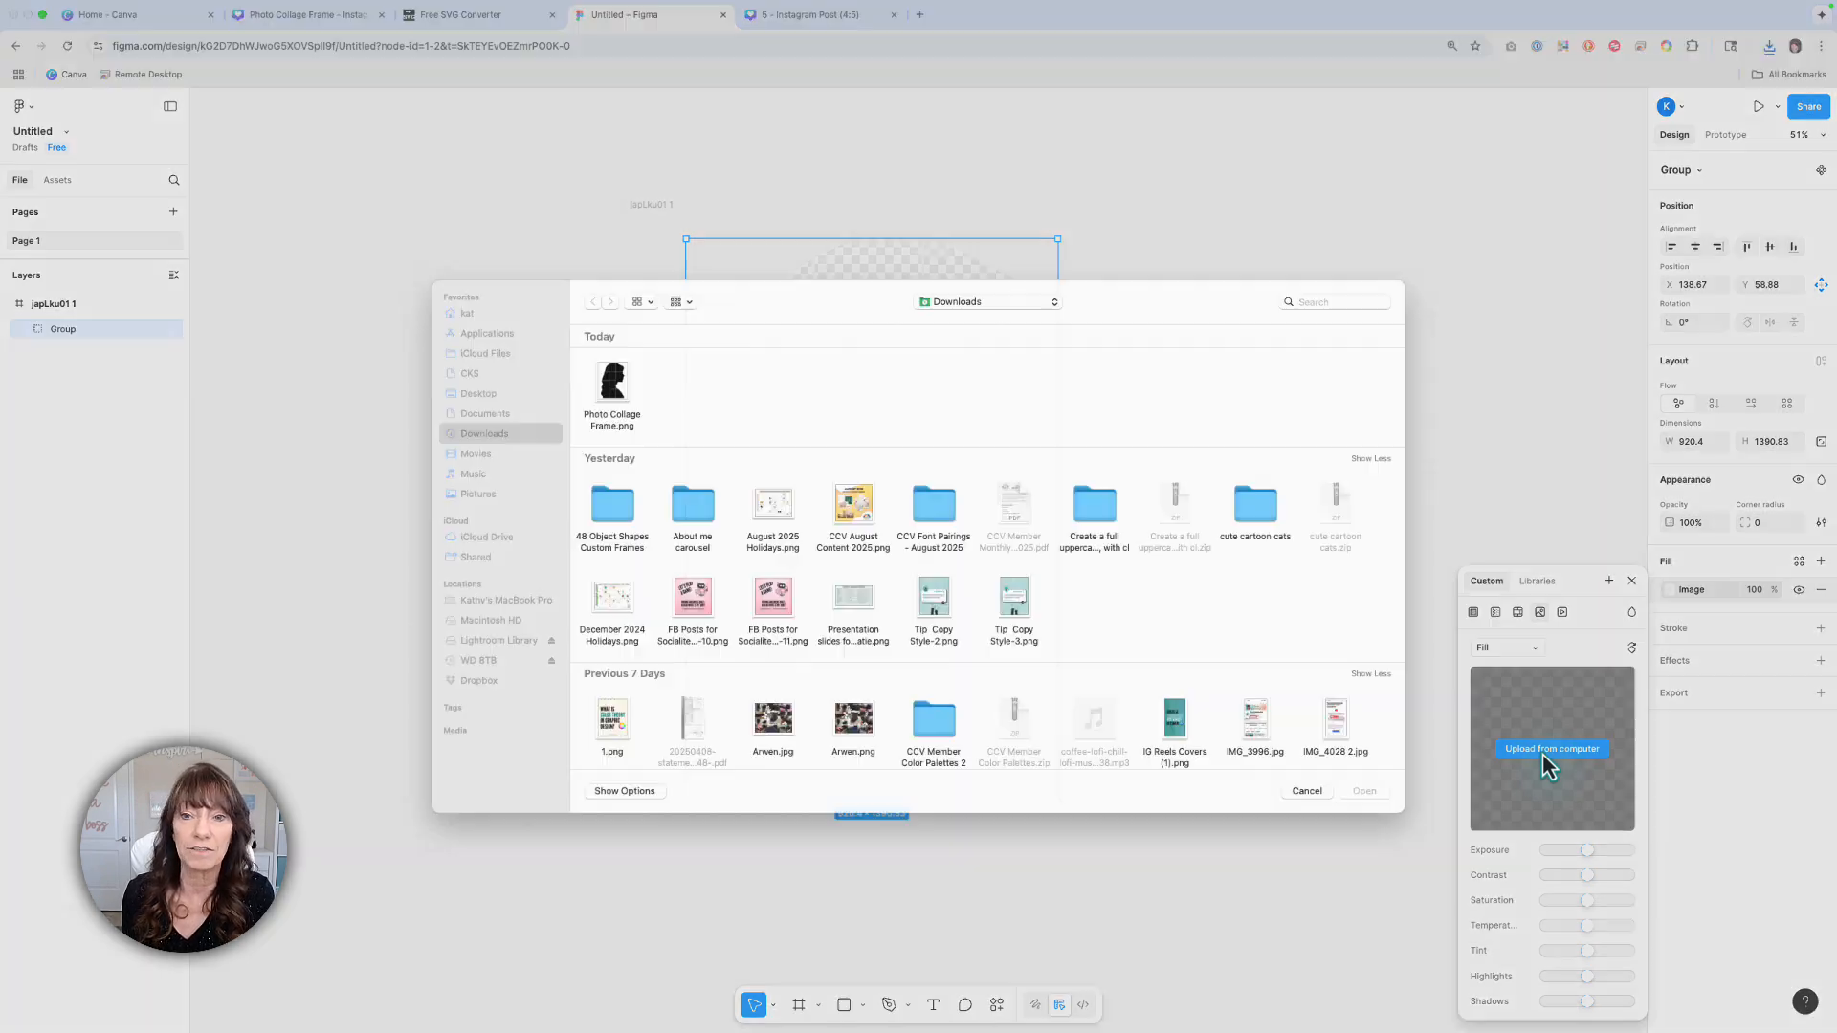
pyautogui.click(483, 389)
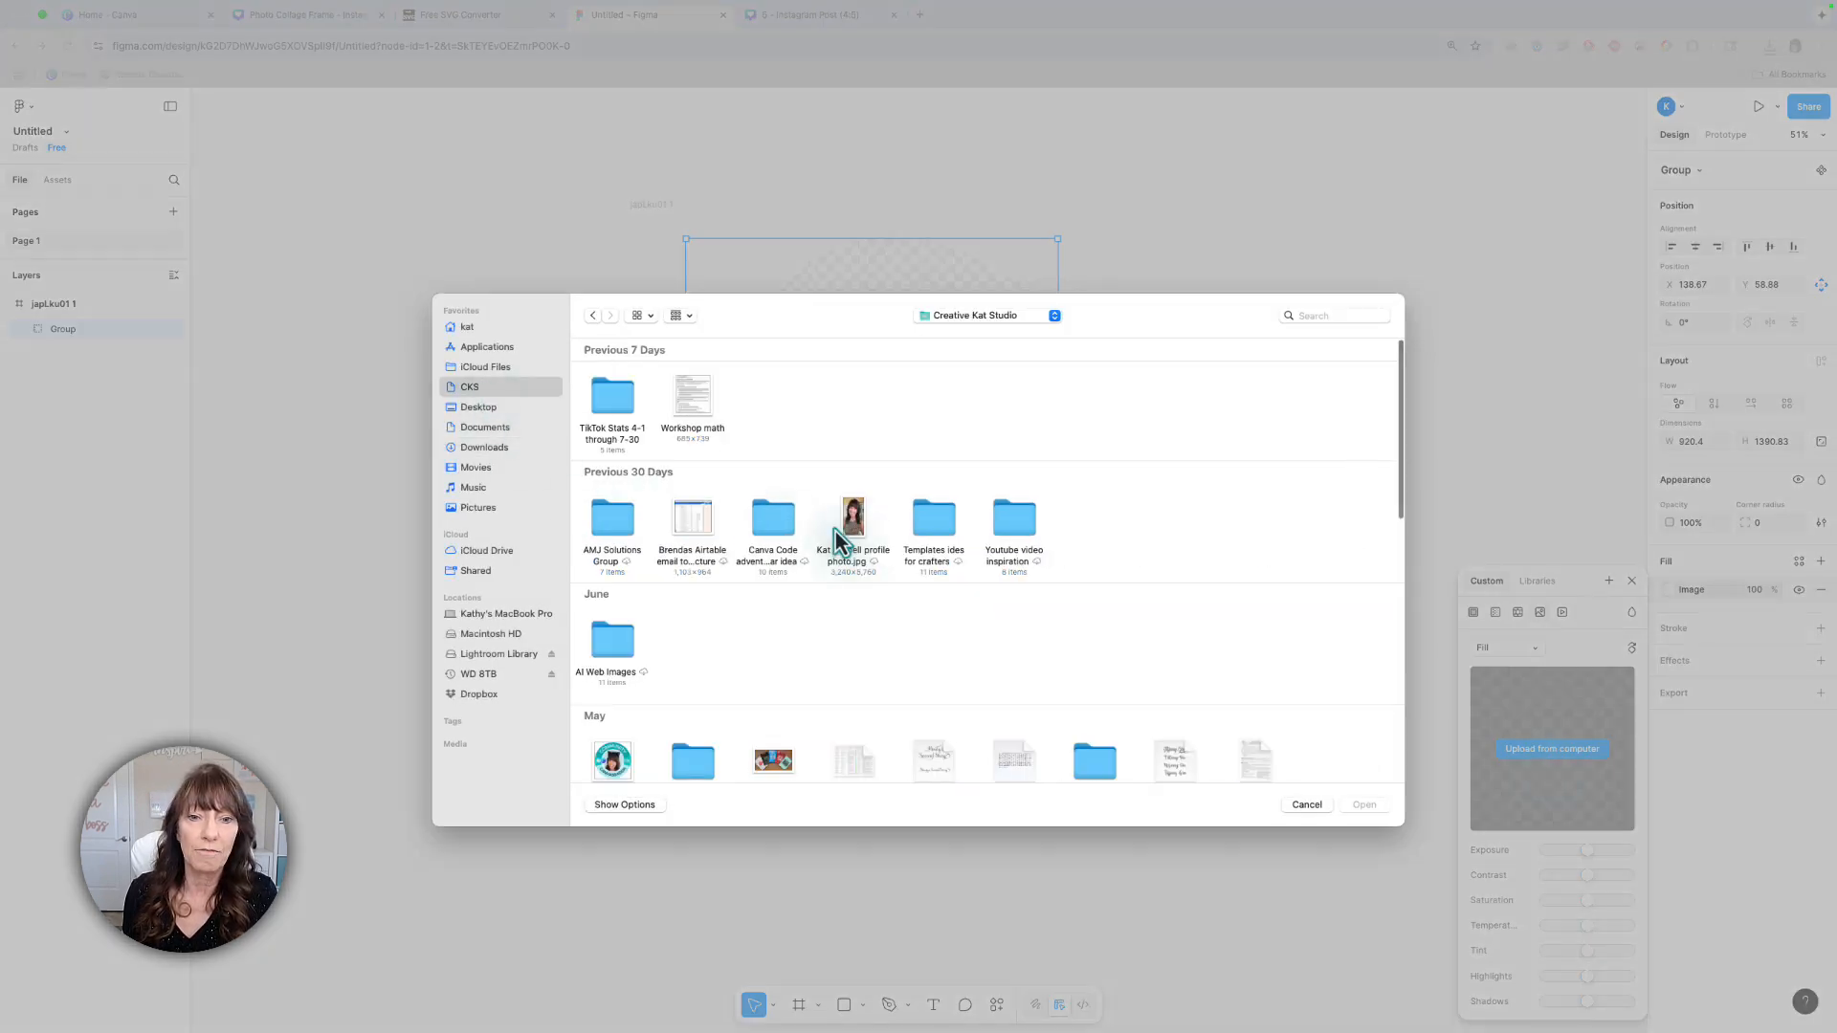
pyautogui.scroll(-5, 841, 526)
pyautogui.scroll(-5, 853, 543)
pyautogui.scroll(-5, 853, 542)
pyautogui.click(936, 485)
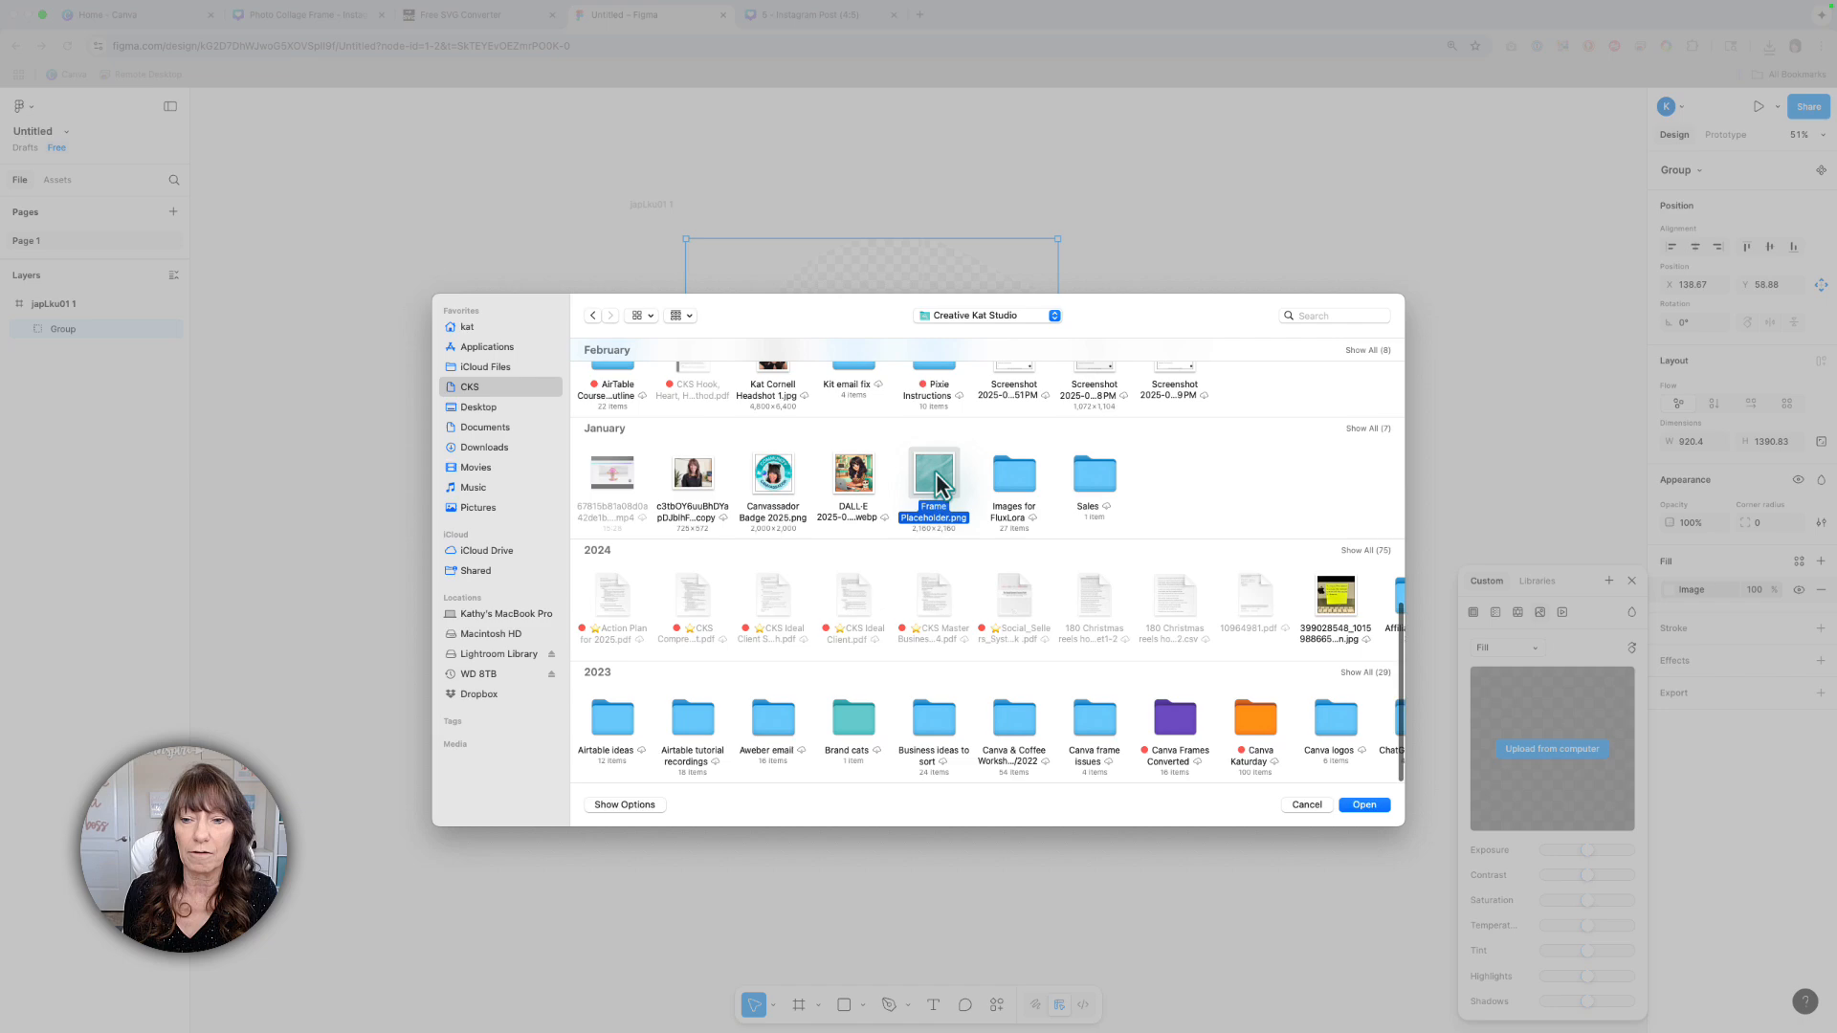
pyautogui.click(1375, 805)
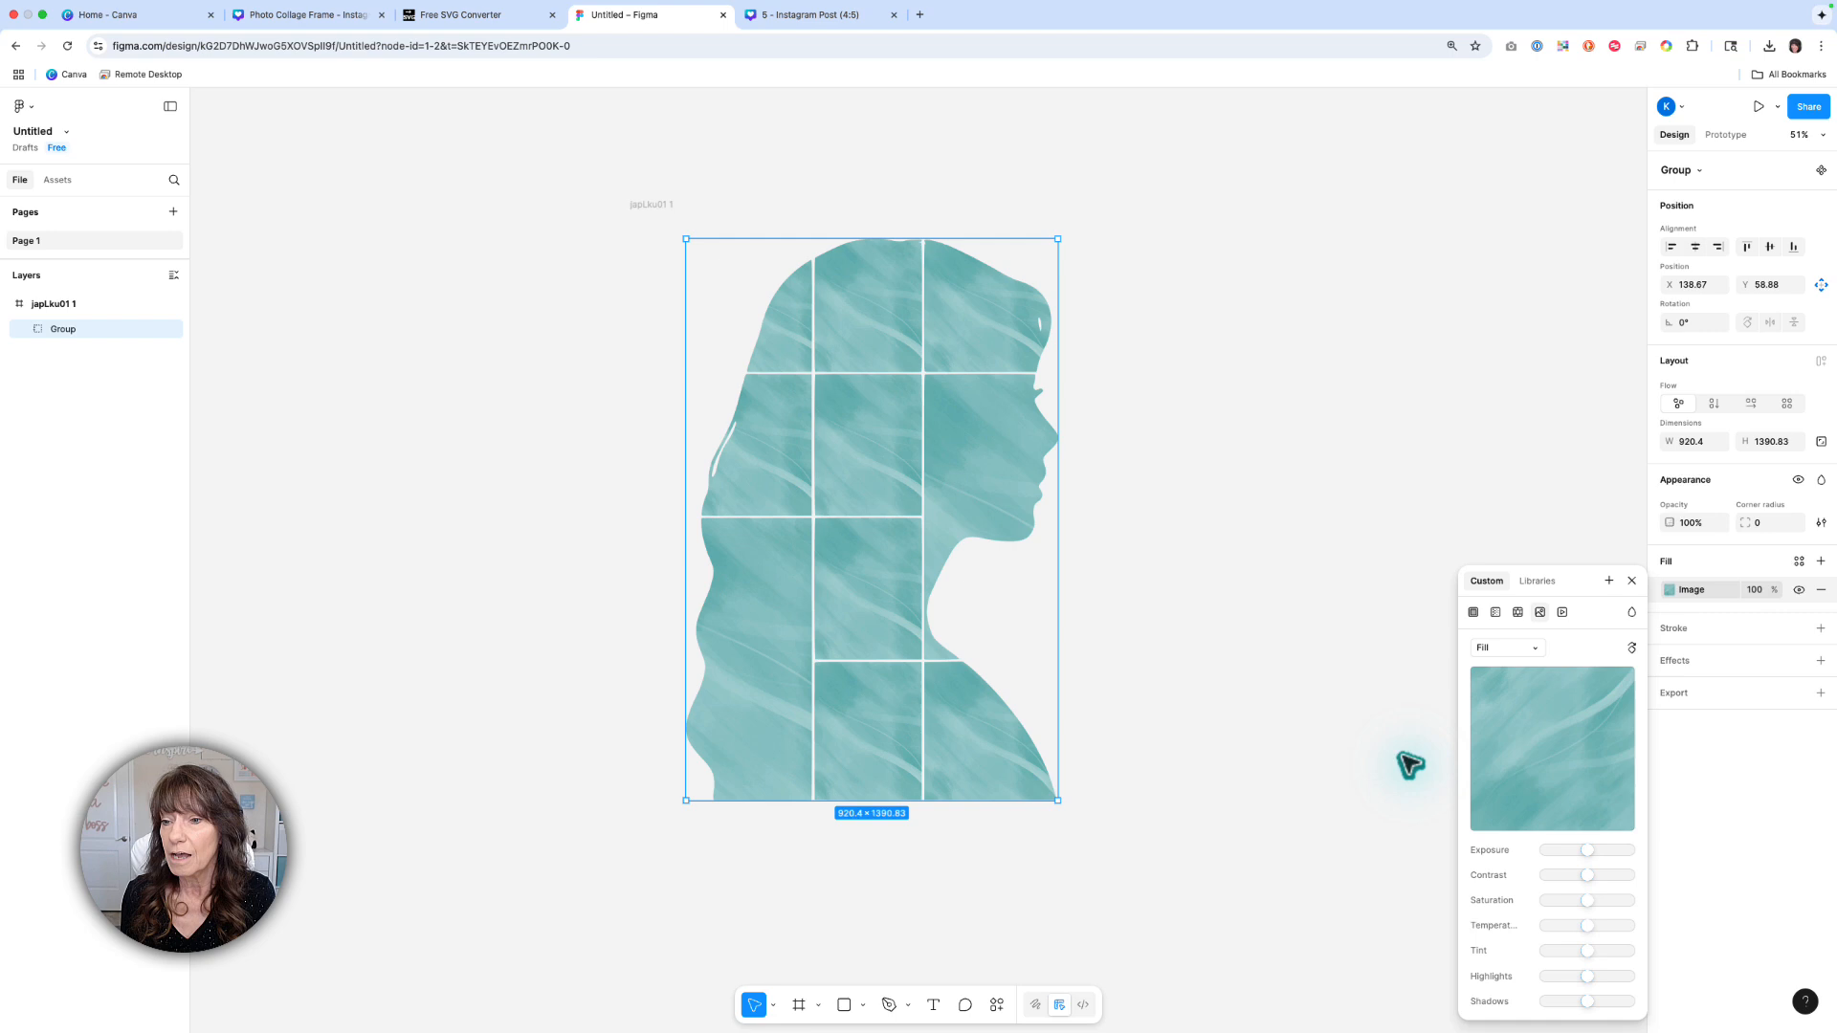
# Export the selected silhouette group from Figma as a PDF and dismiss the download notice
pyautogui.click(1809, 705)
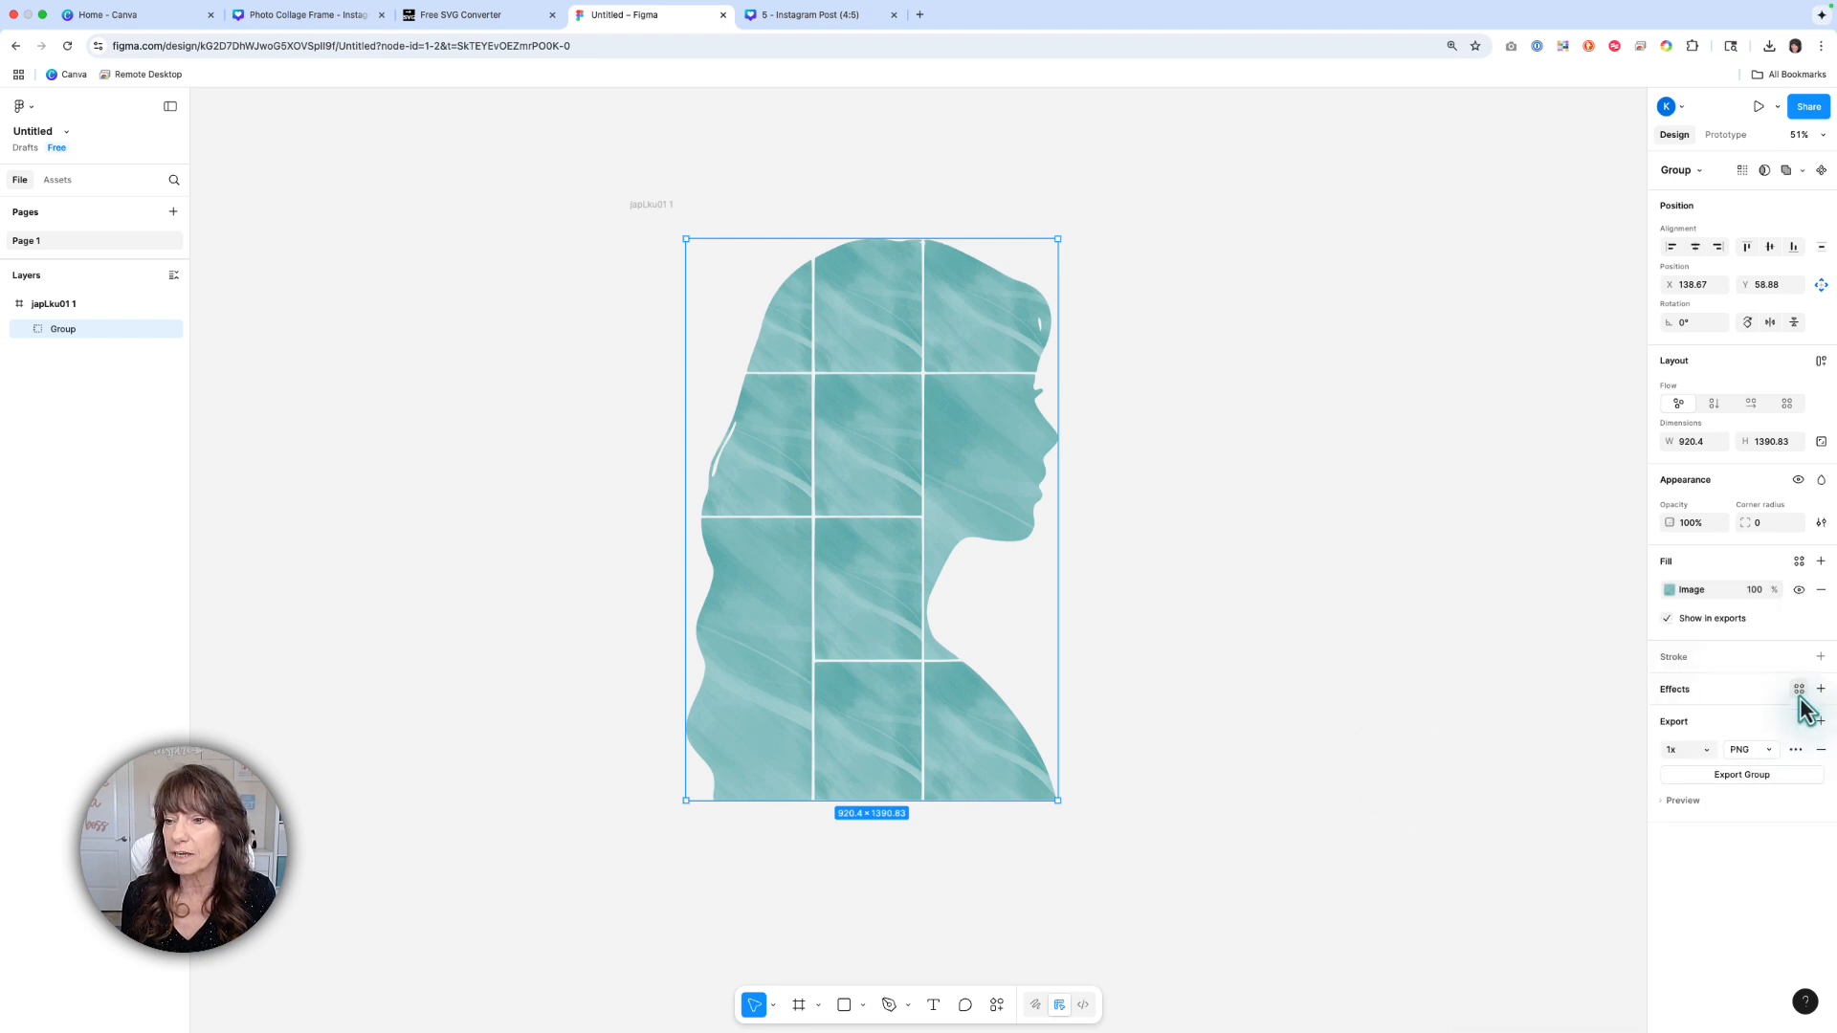
pyautogui.click(1766, 760)
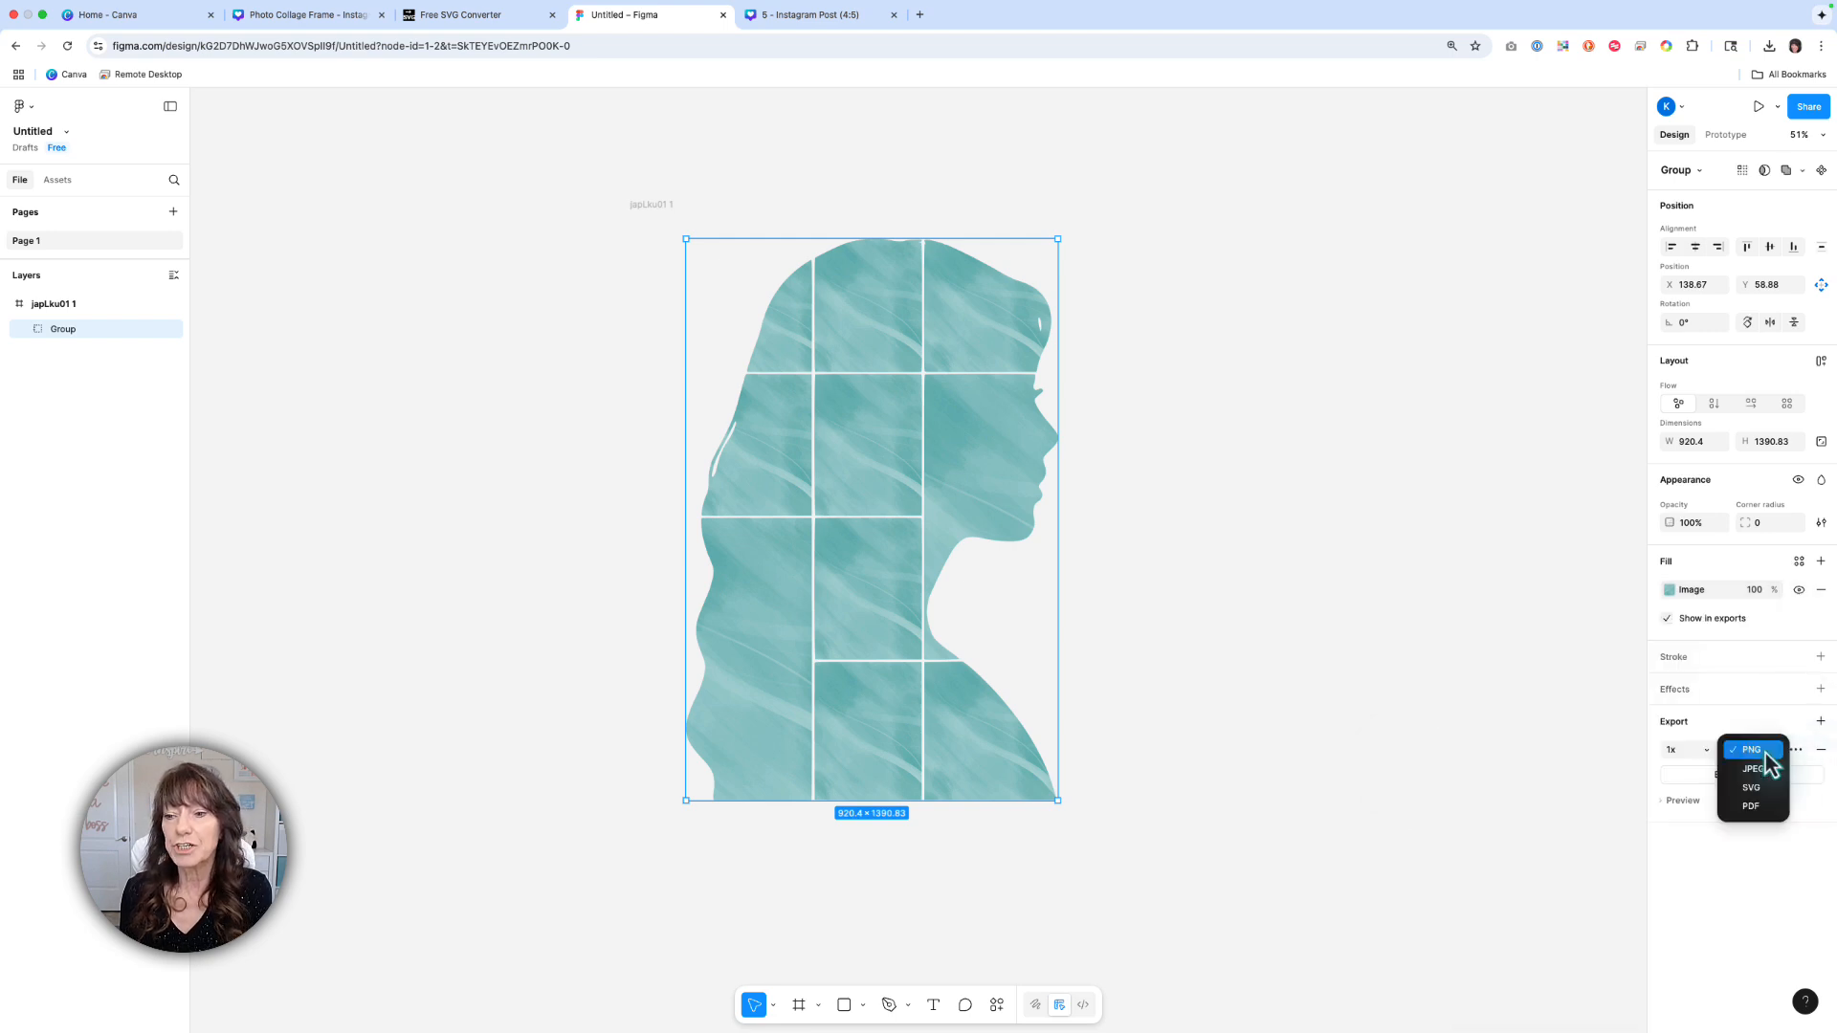
pyautogui.click(1770, 810)
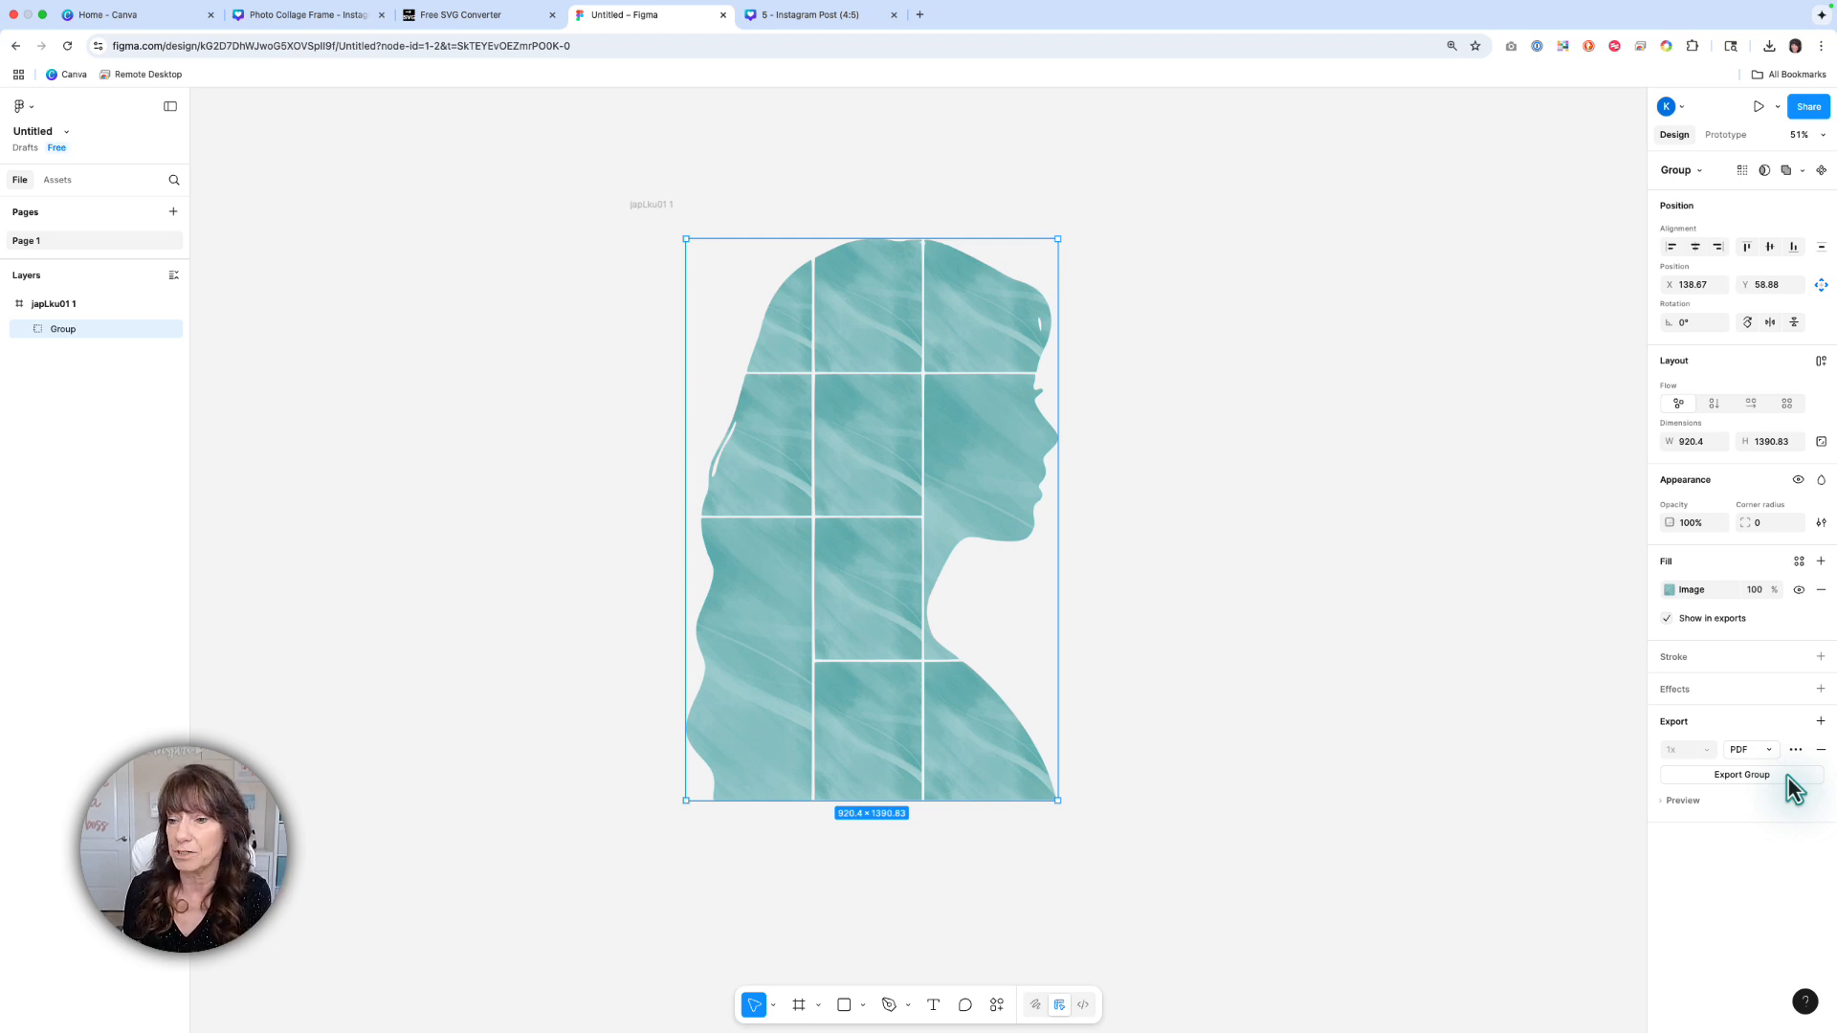
pyautogui.click(1788, 778)
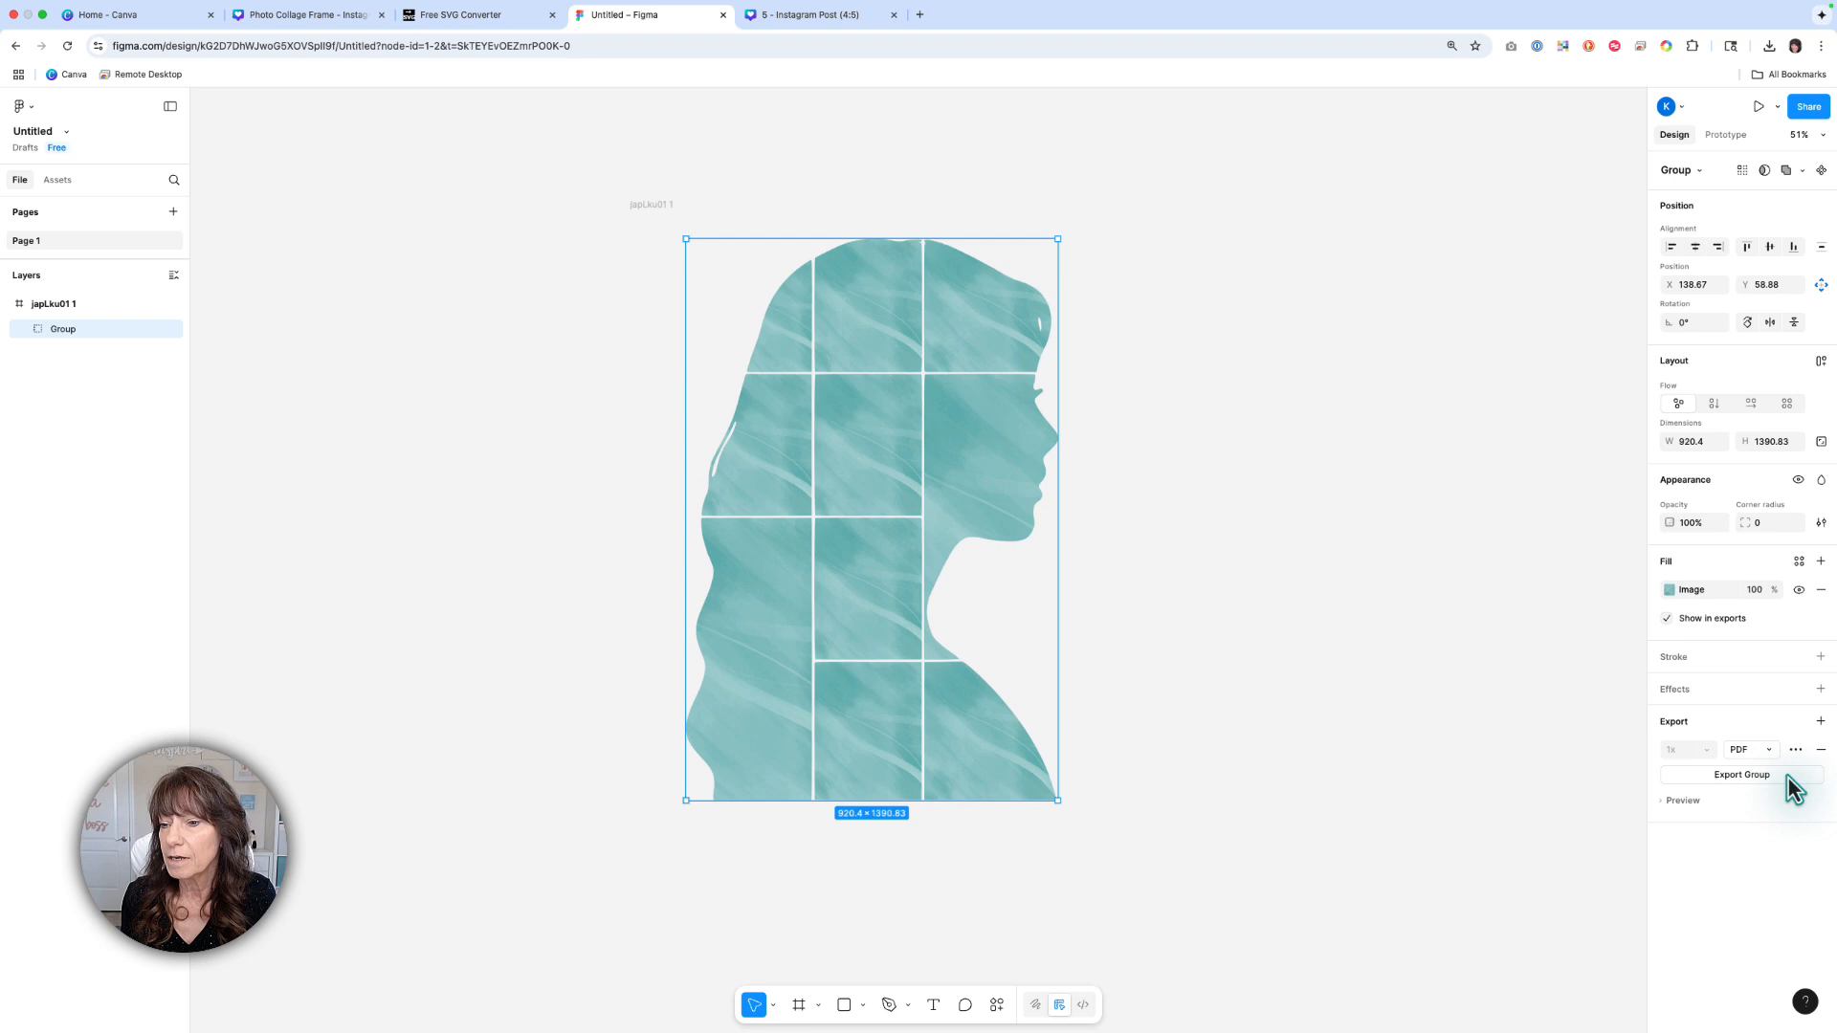
pyautogui.click(1504, 717)
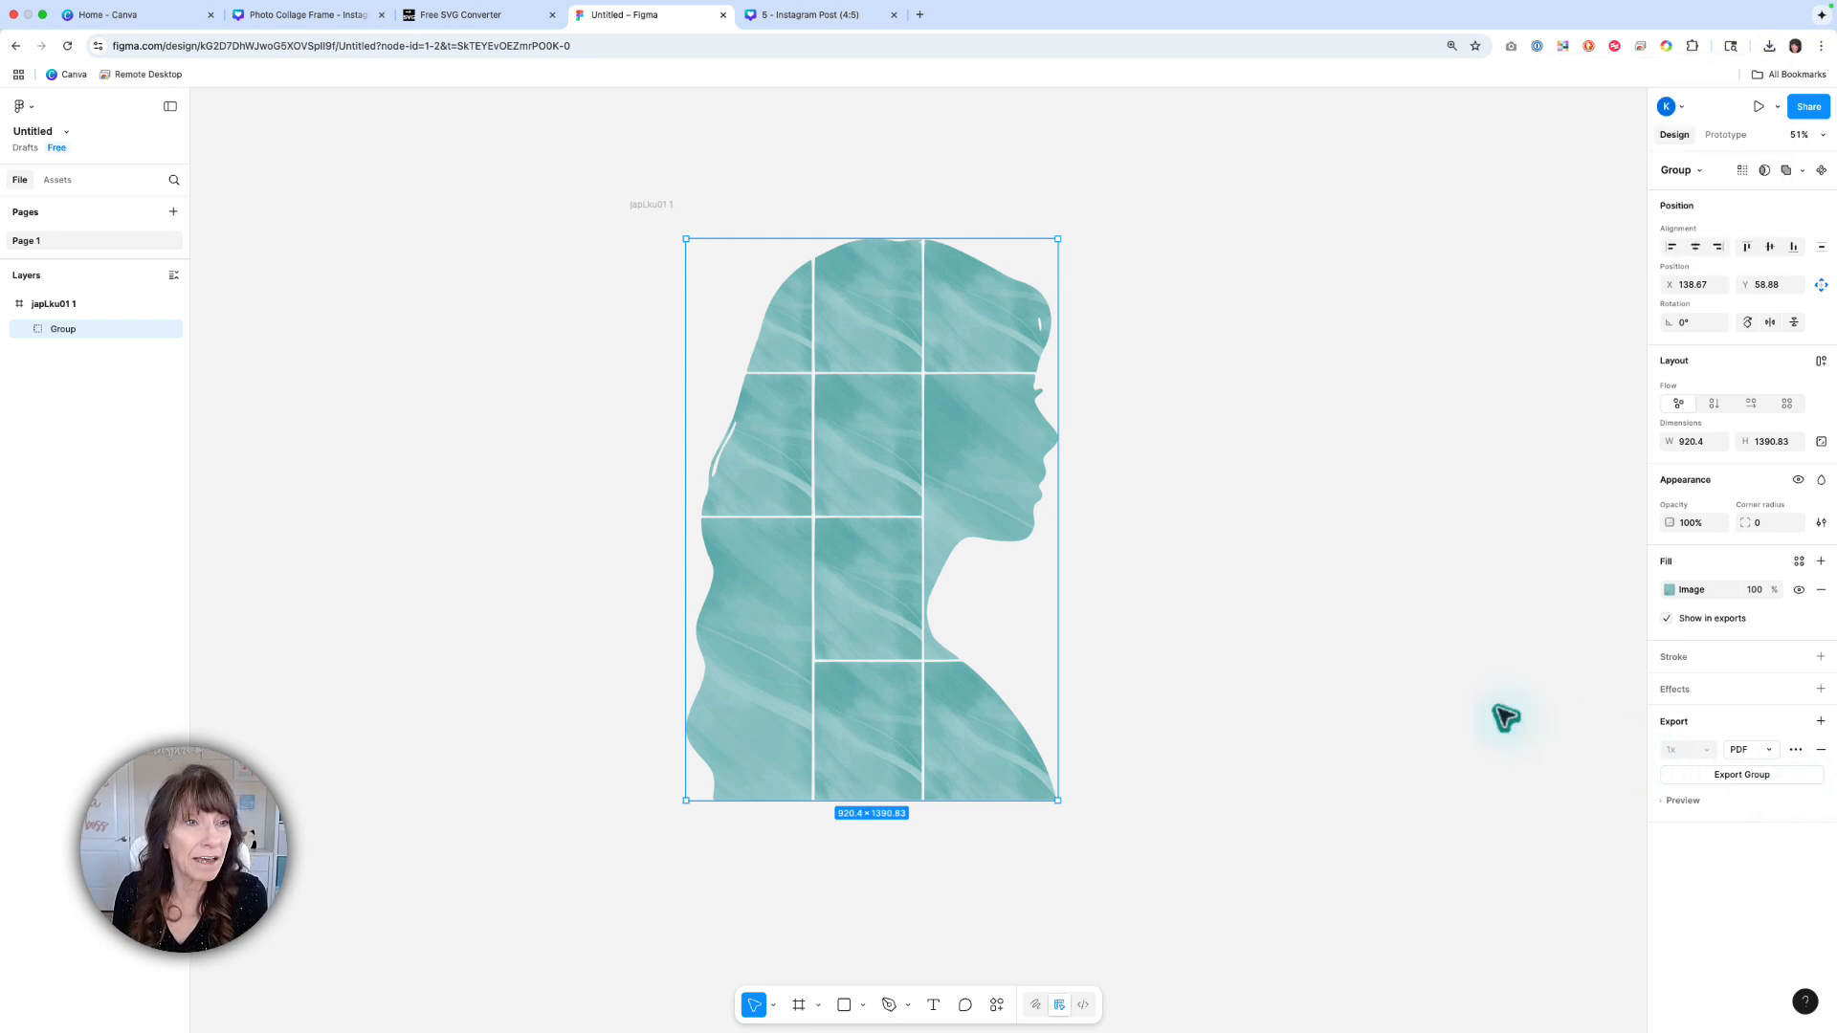
# Upload the exported Group.pdf from Downloads into the Photo Collage Frame design's Uploads
pyautogui.click(307, 18)
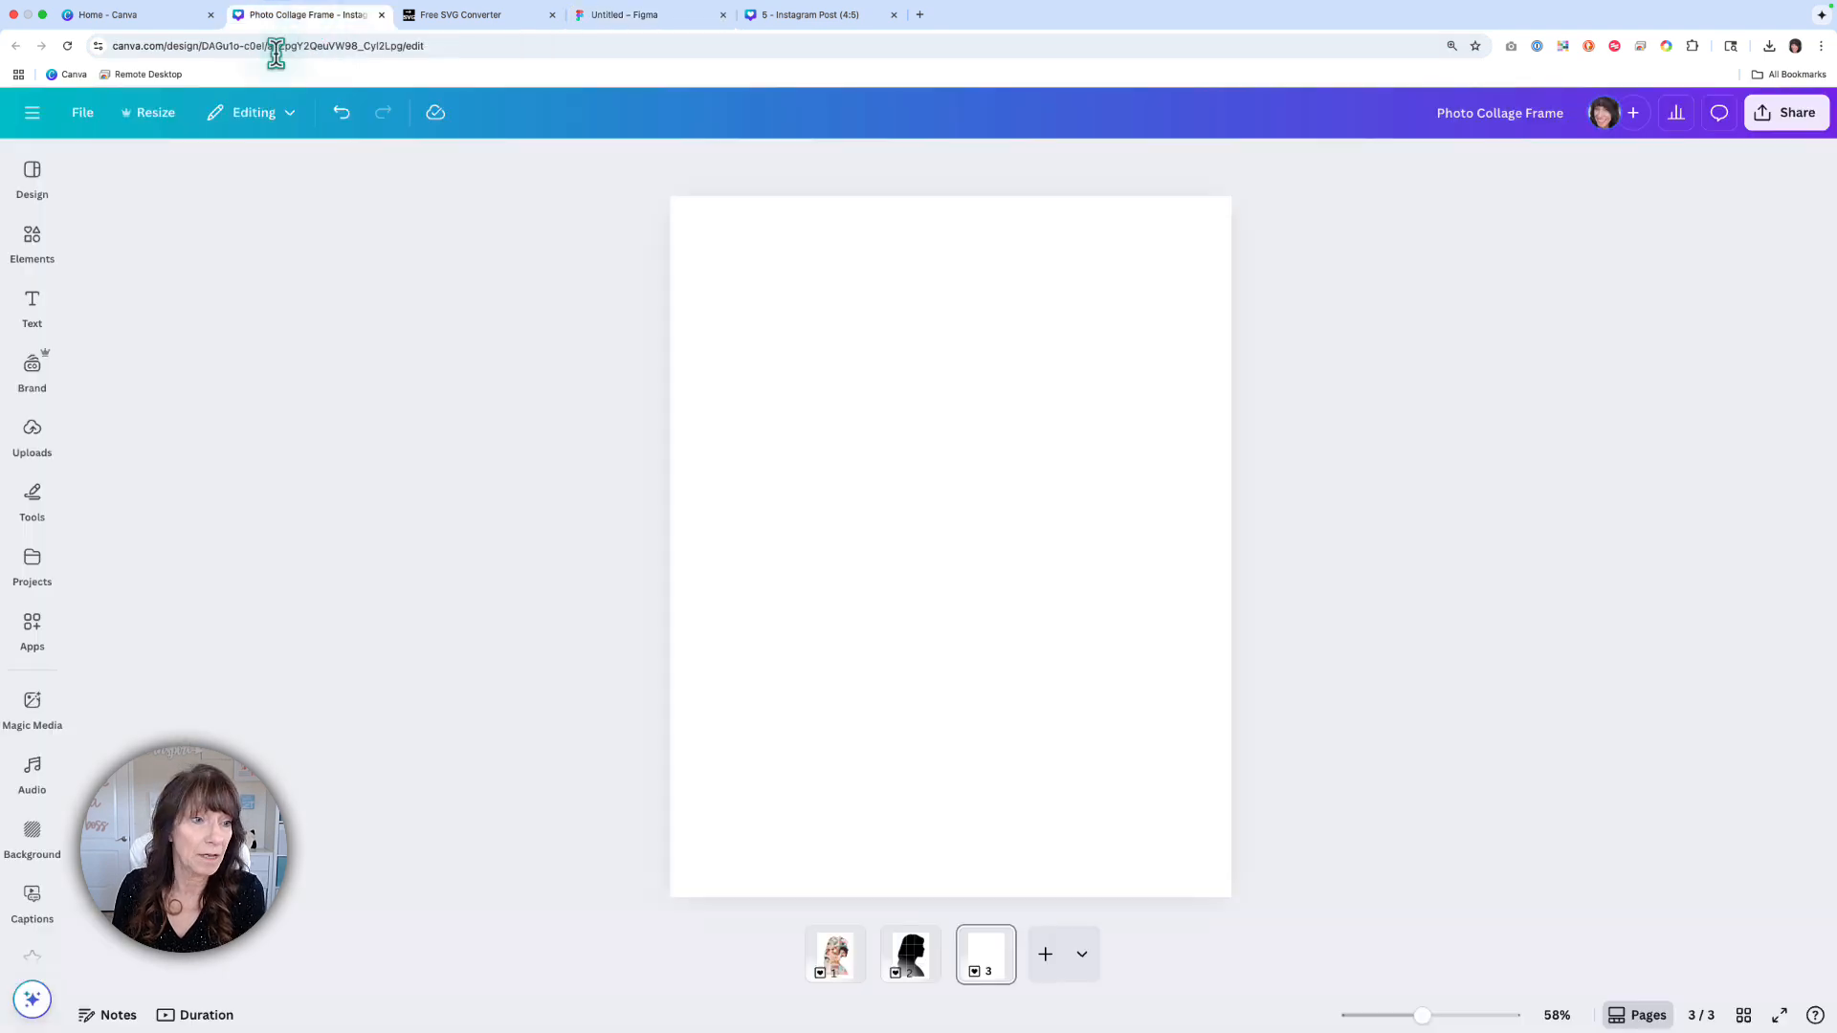
pyautogui.click(32, 434)
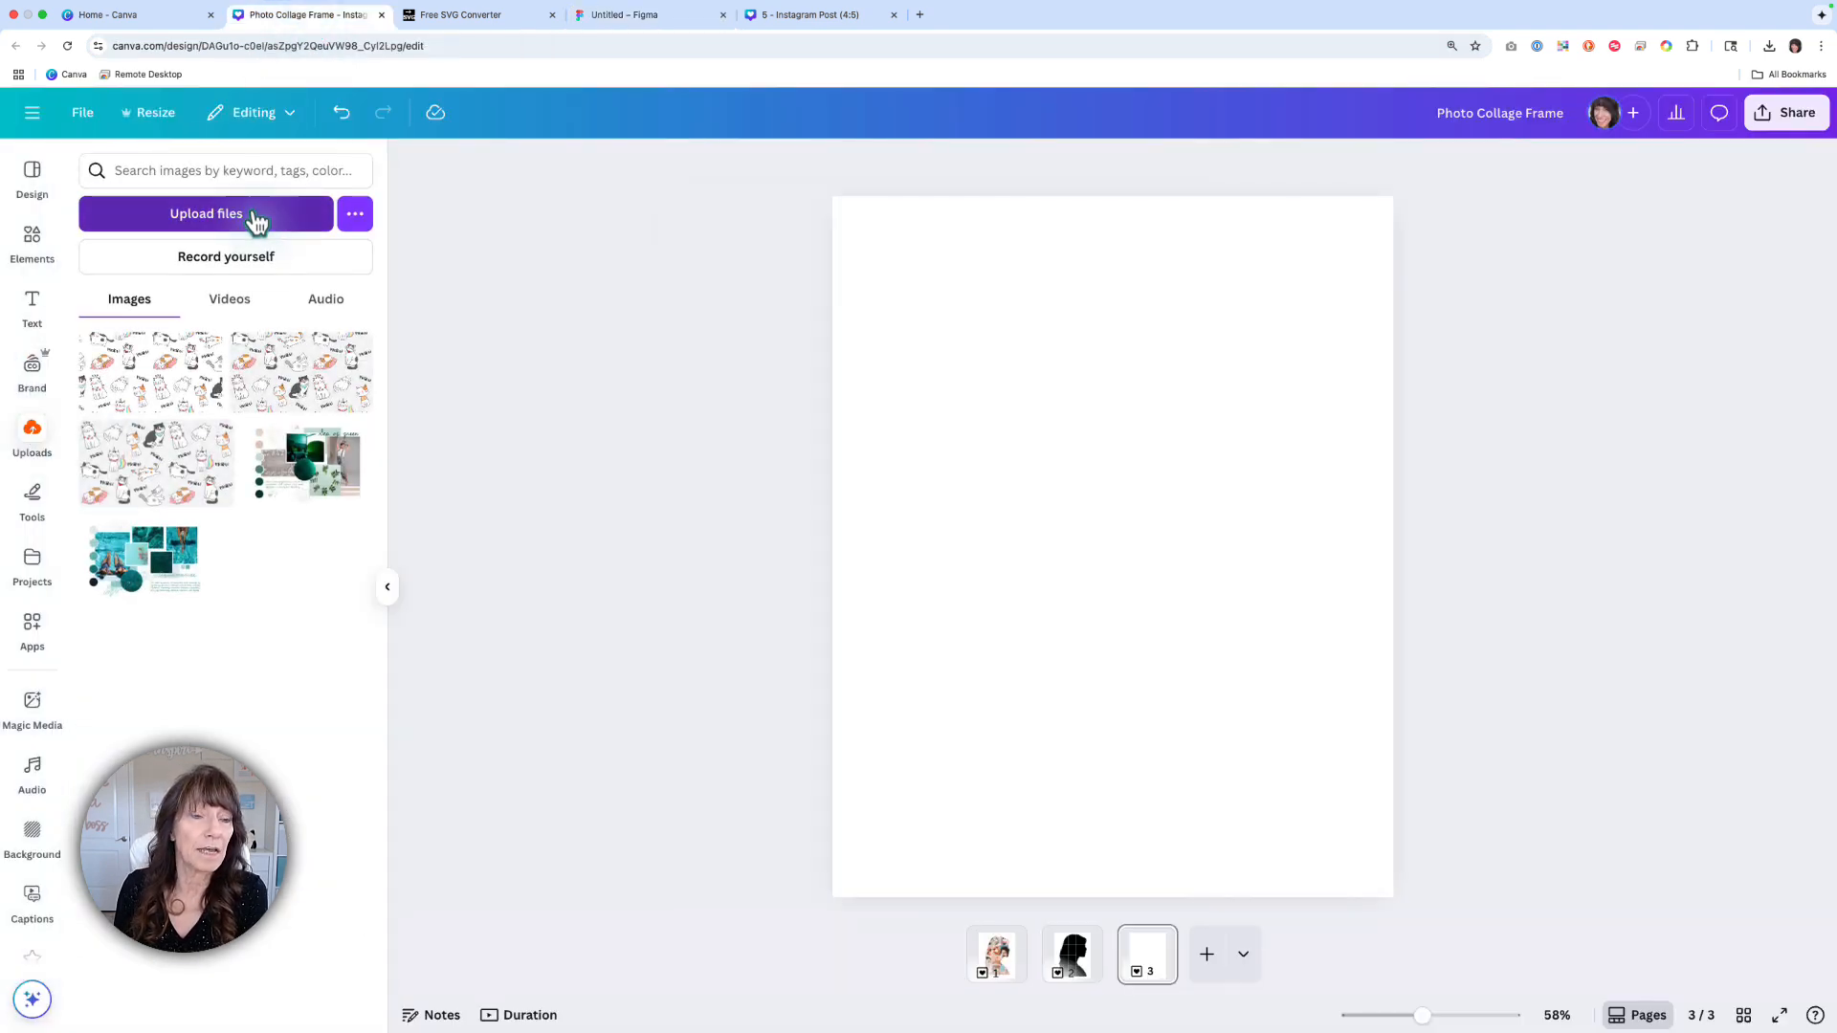
pyautogui.click(251, 215)
pyautogui.click(614, 409)
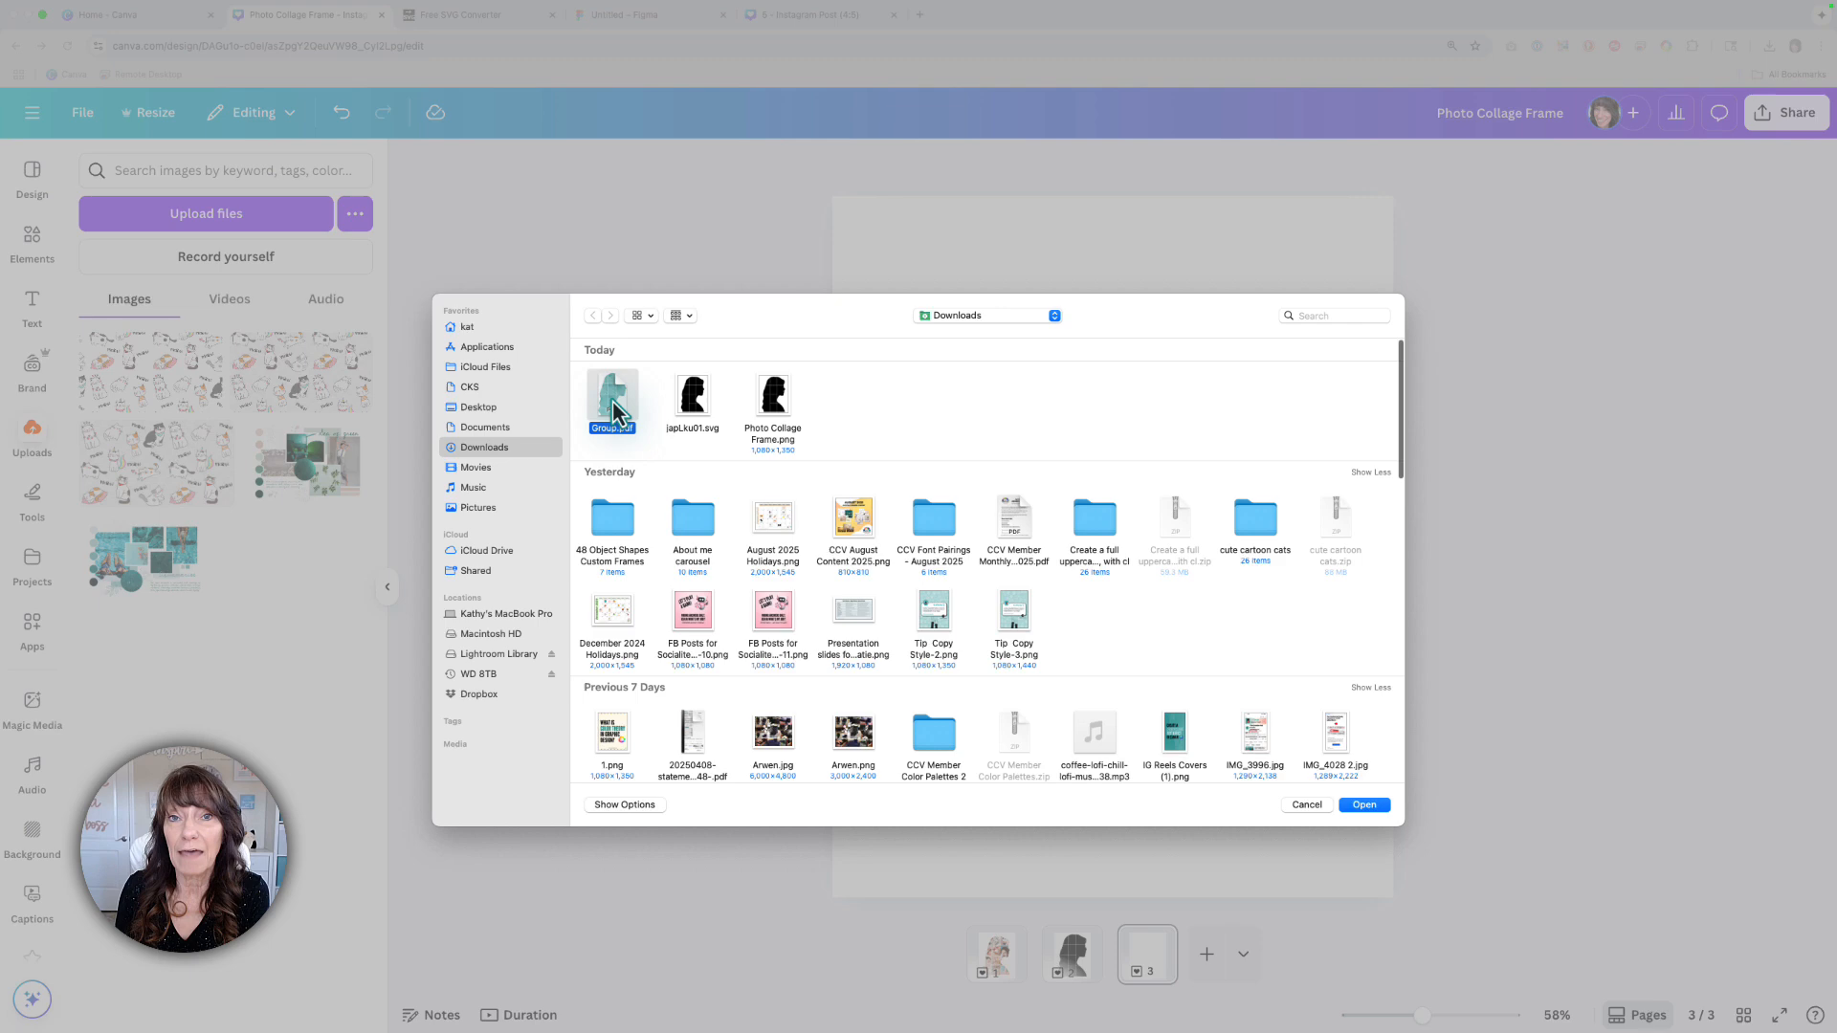
pyautogui.doubleClick(613, 402)
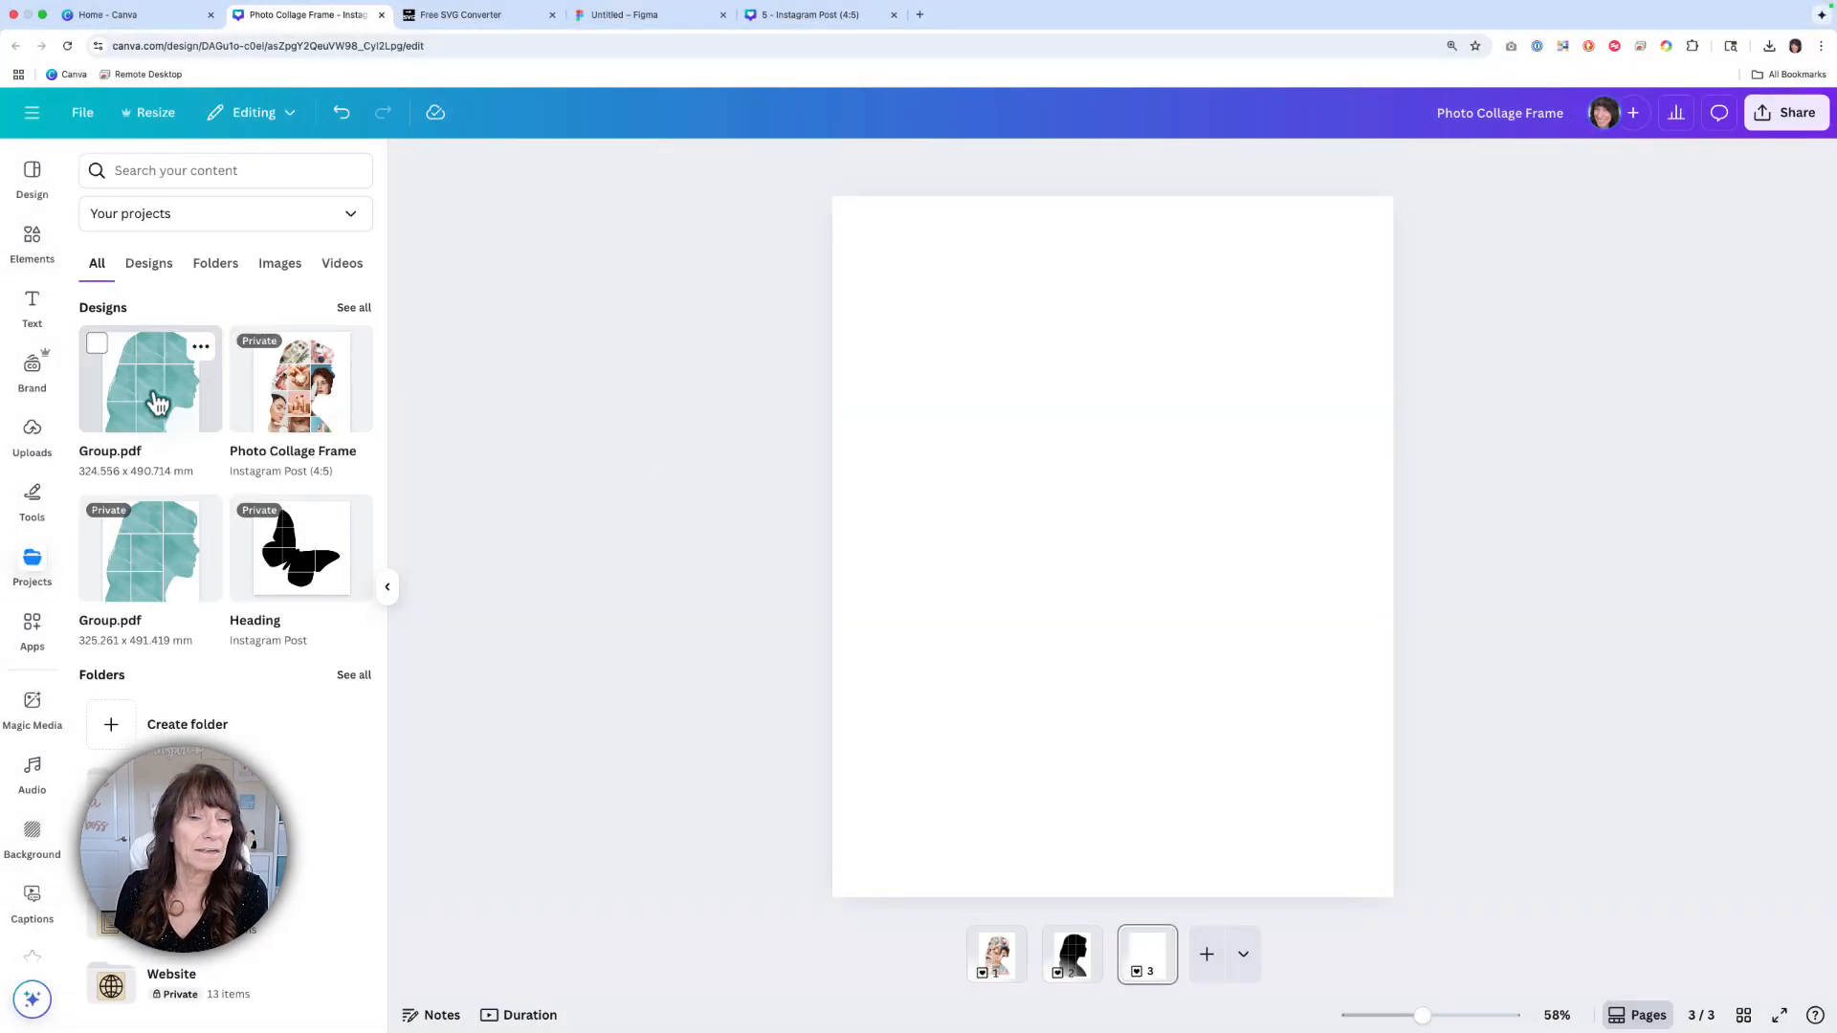
# Add Group.pdf to the blank third page and hide the side panel
pyautogui.click(151, 394)
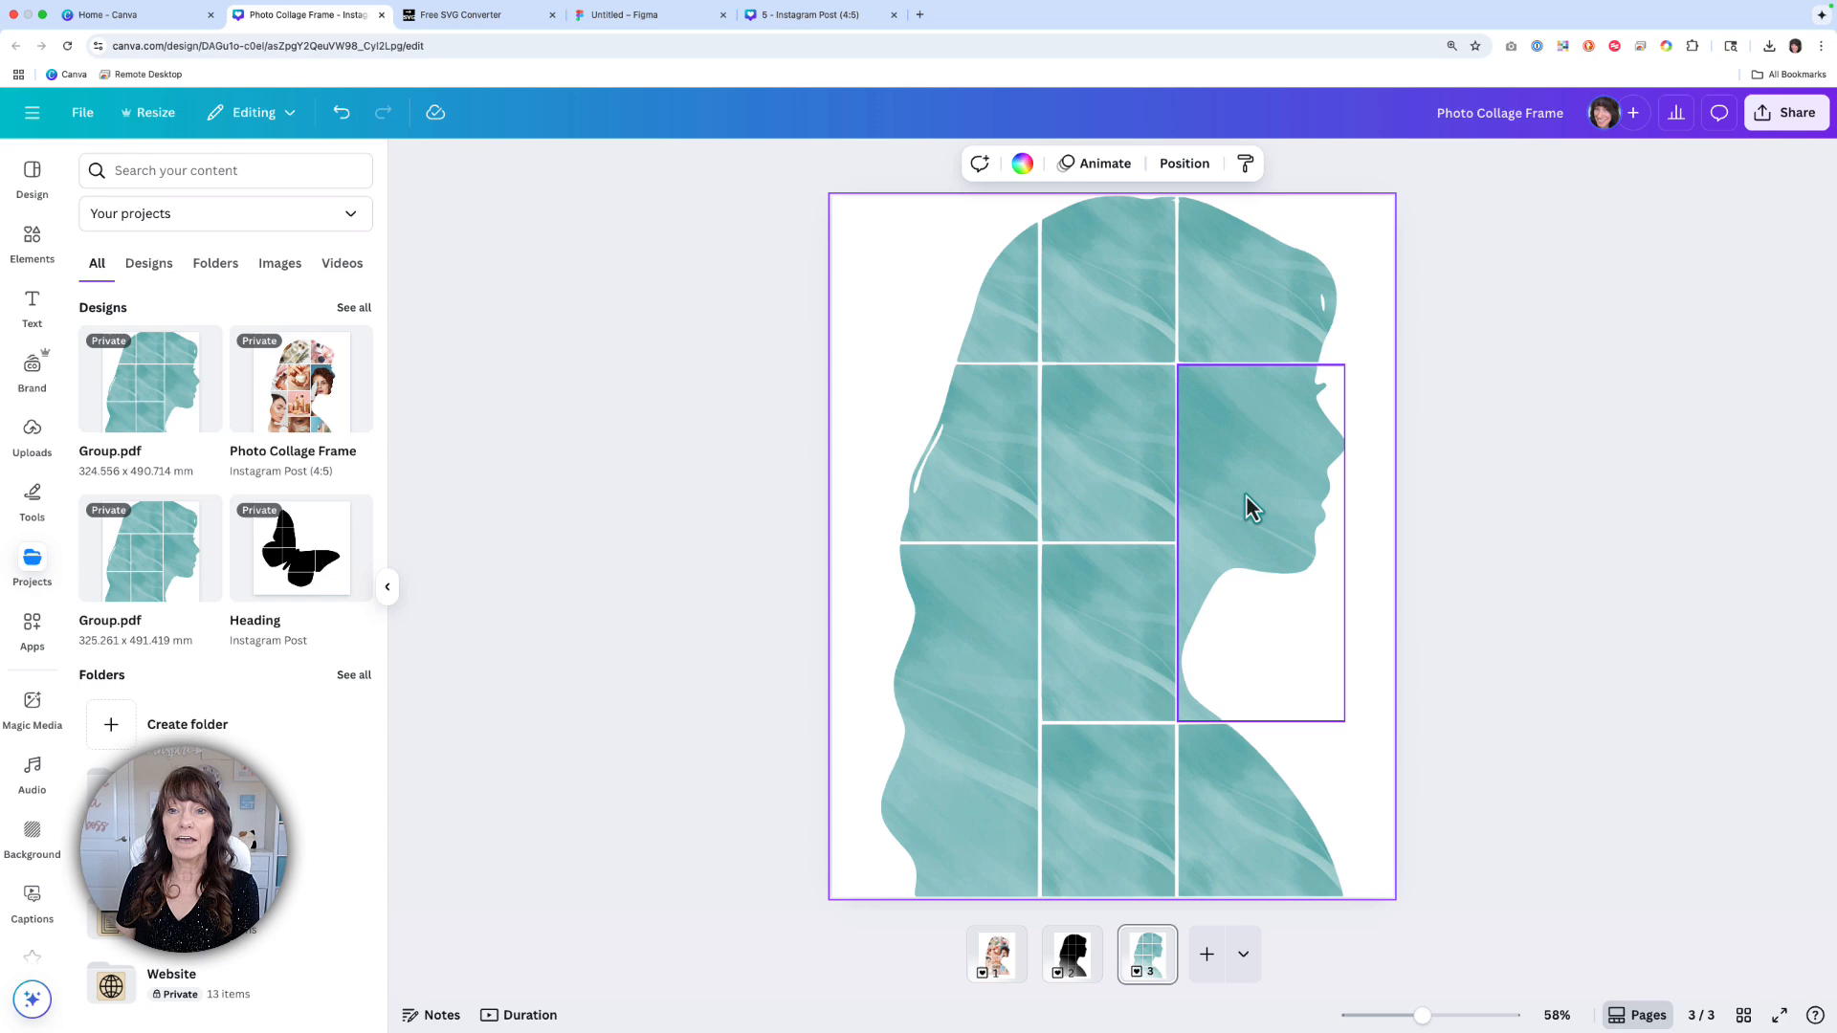
pyautogui.hotkey('ctrl', '/')
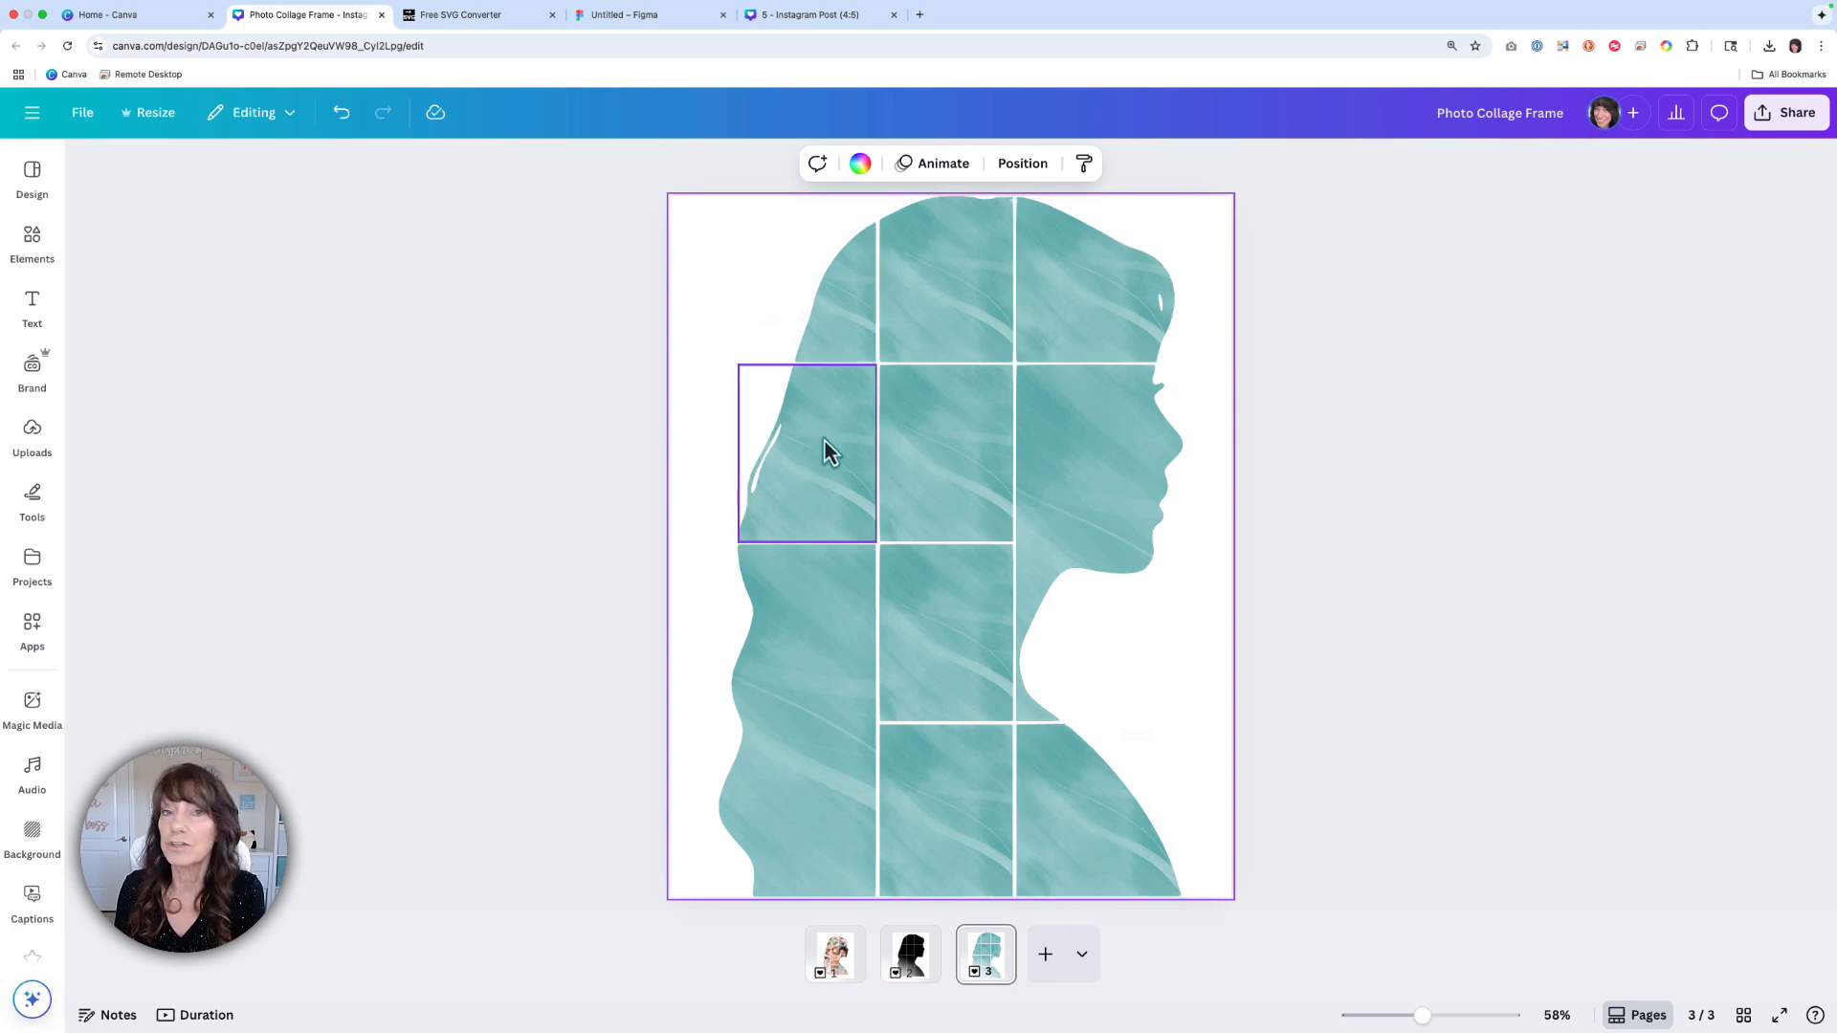
# Delete the teal image from the top-left, top-middle and top-right cells
pyautogui.click(845, 324)
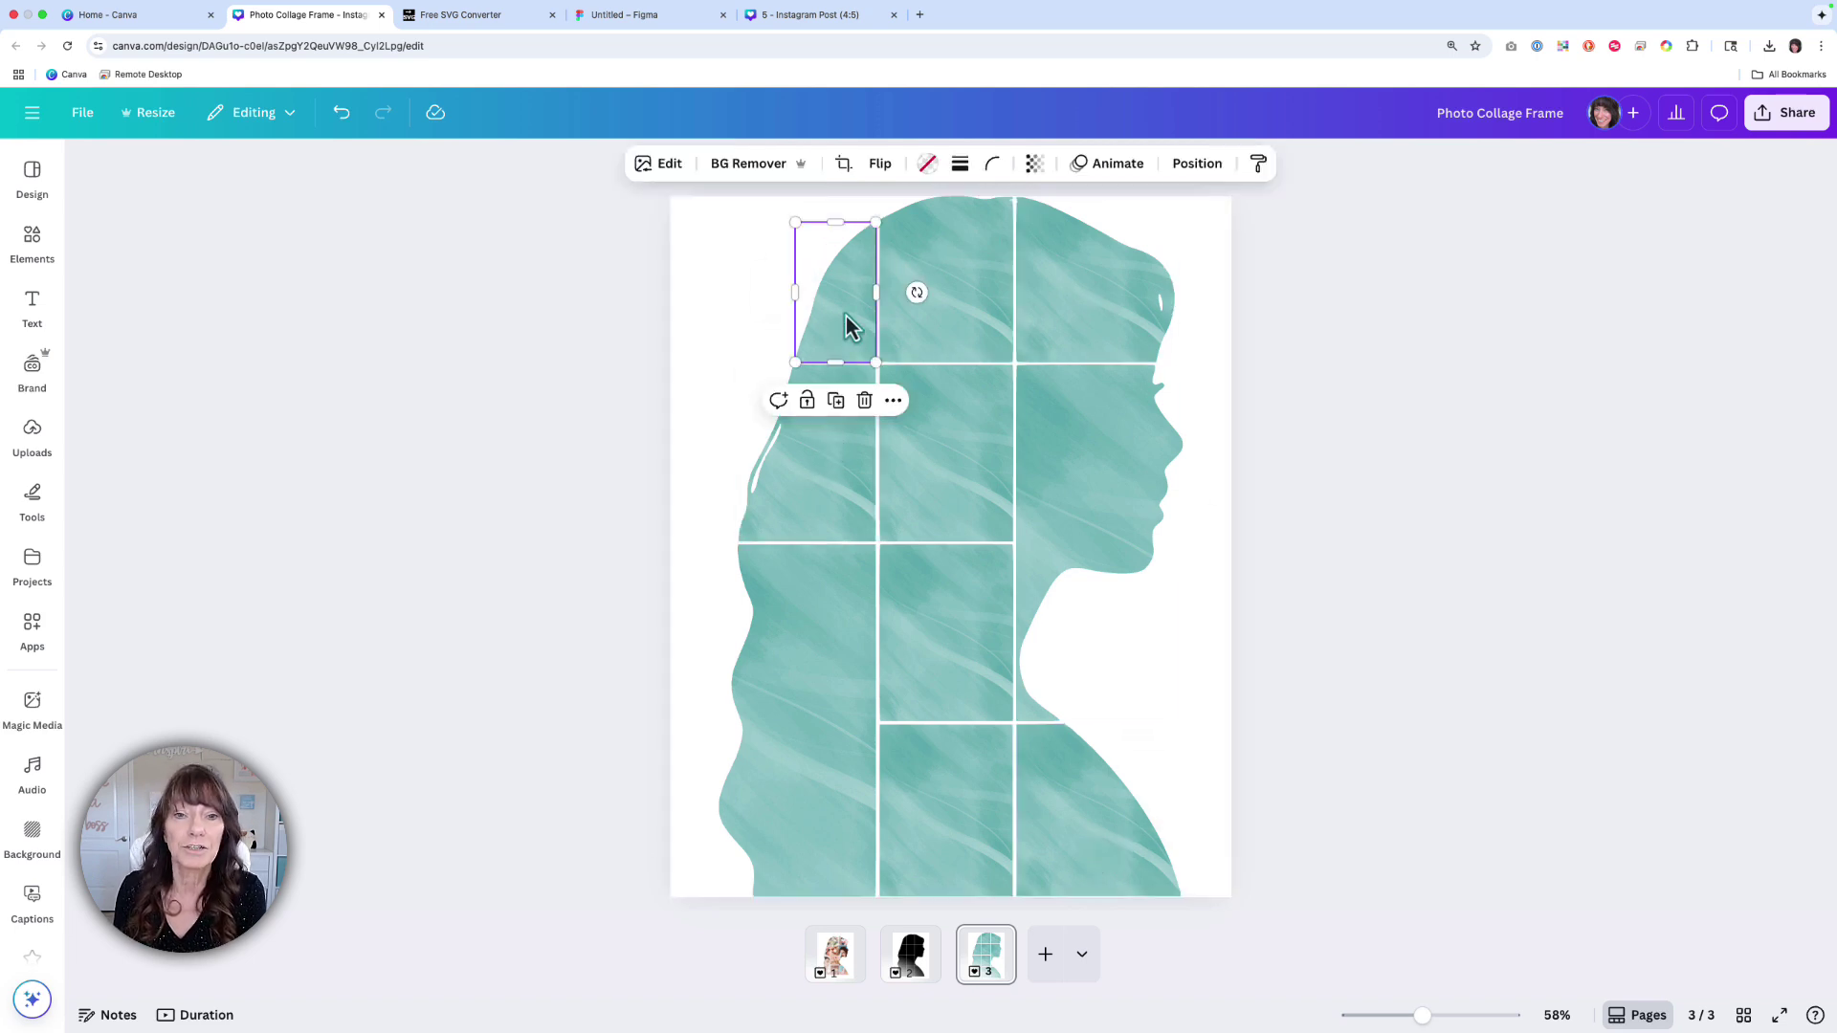
pyautogui.click(865, 404)
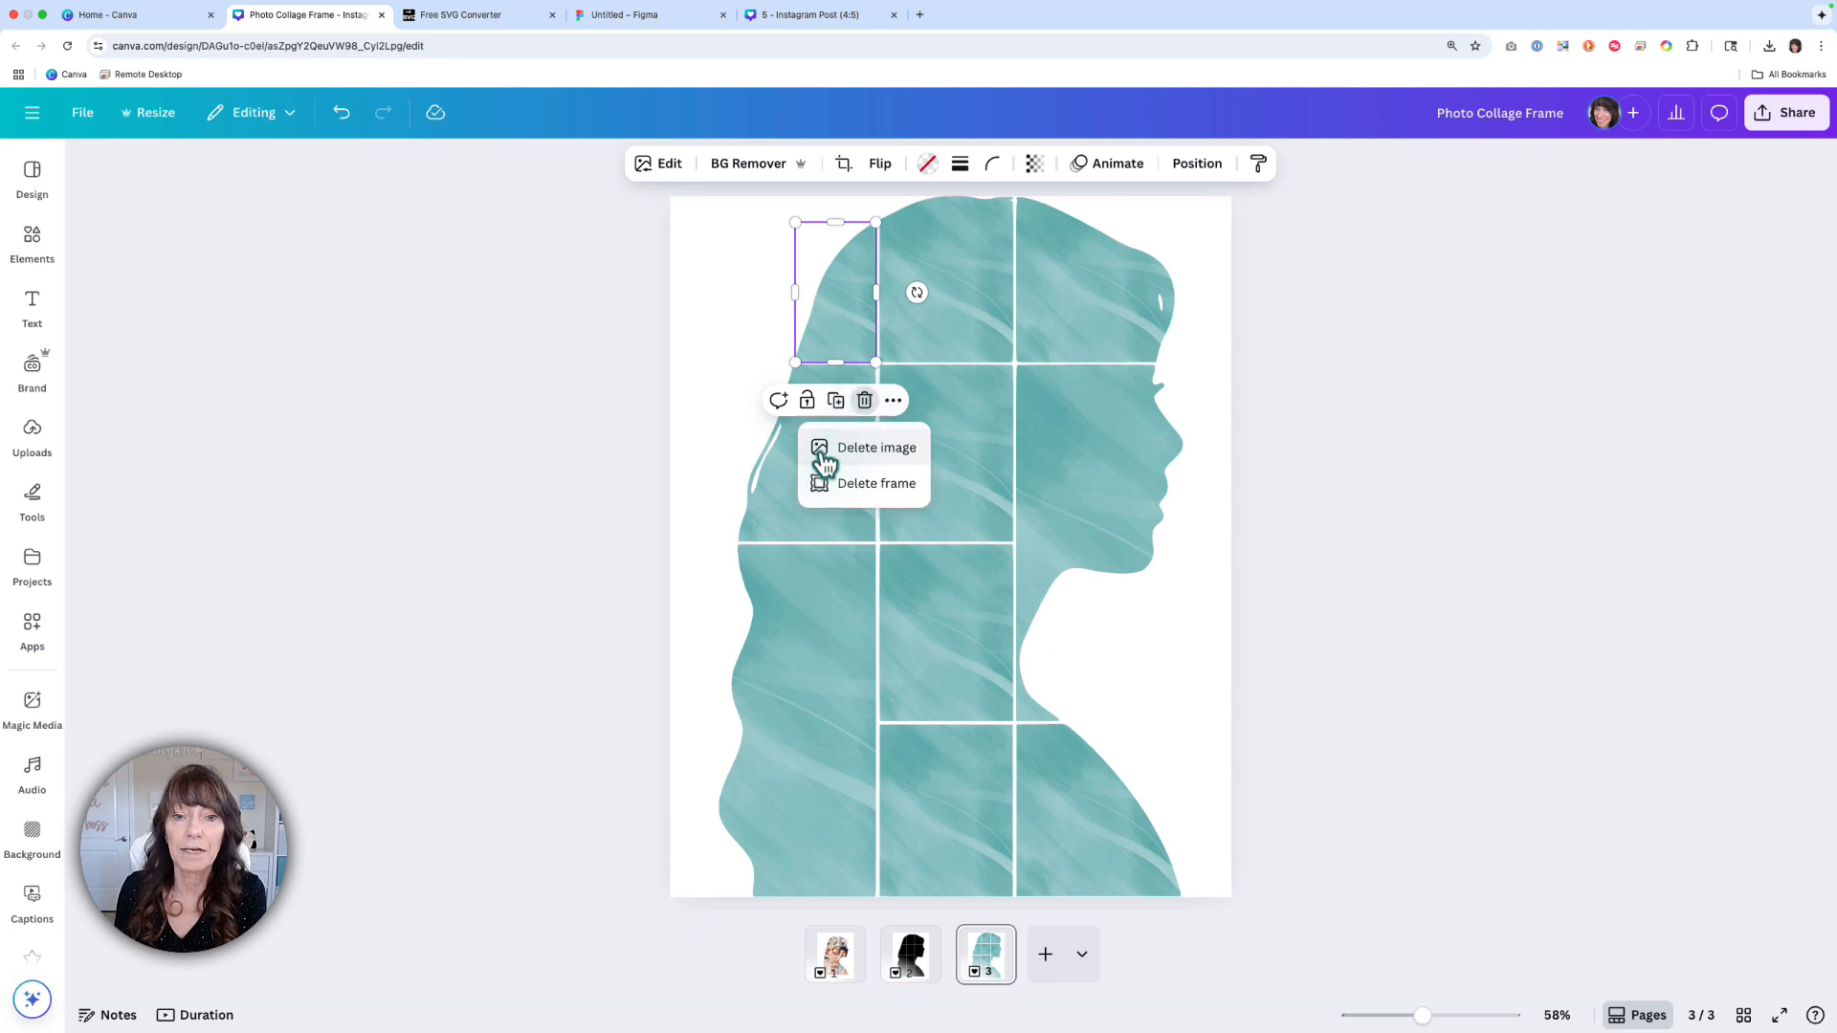
pyautogui.click(892, 449)
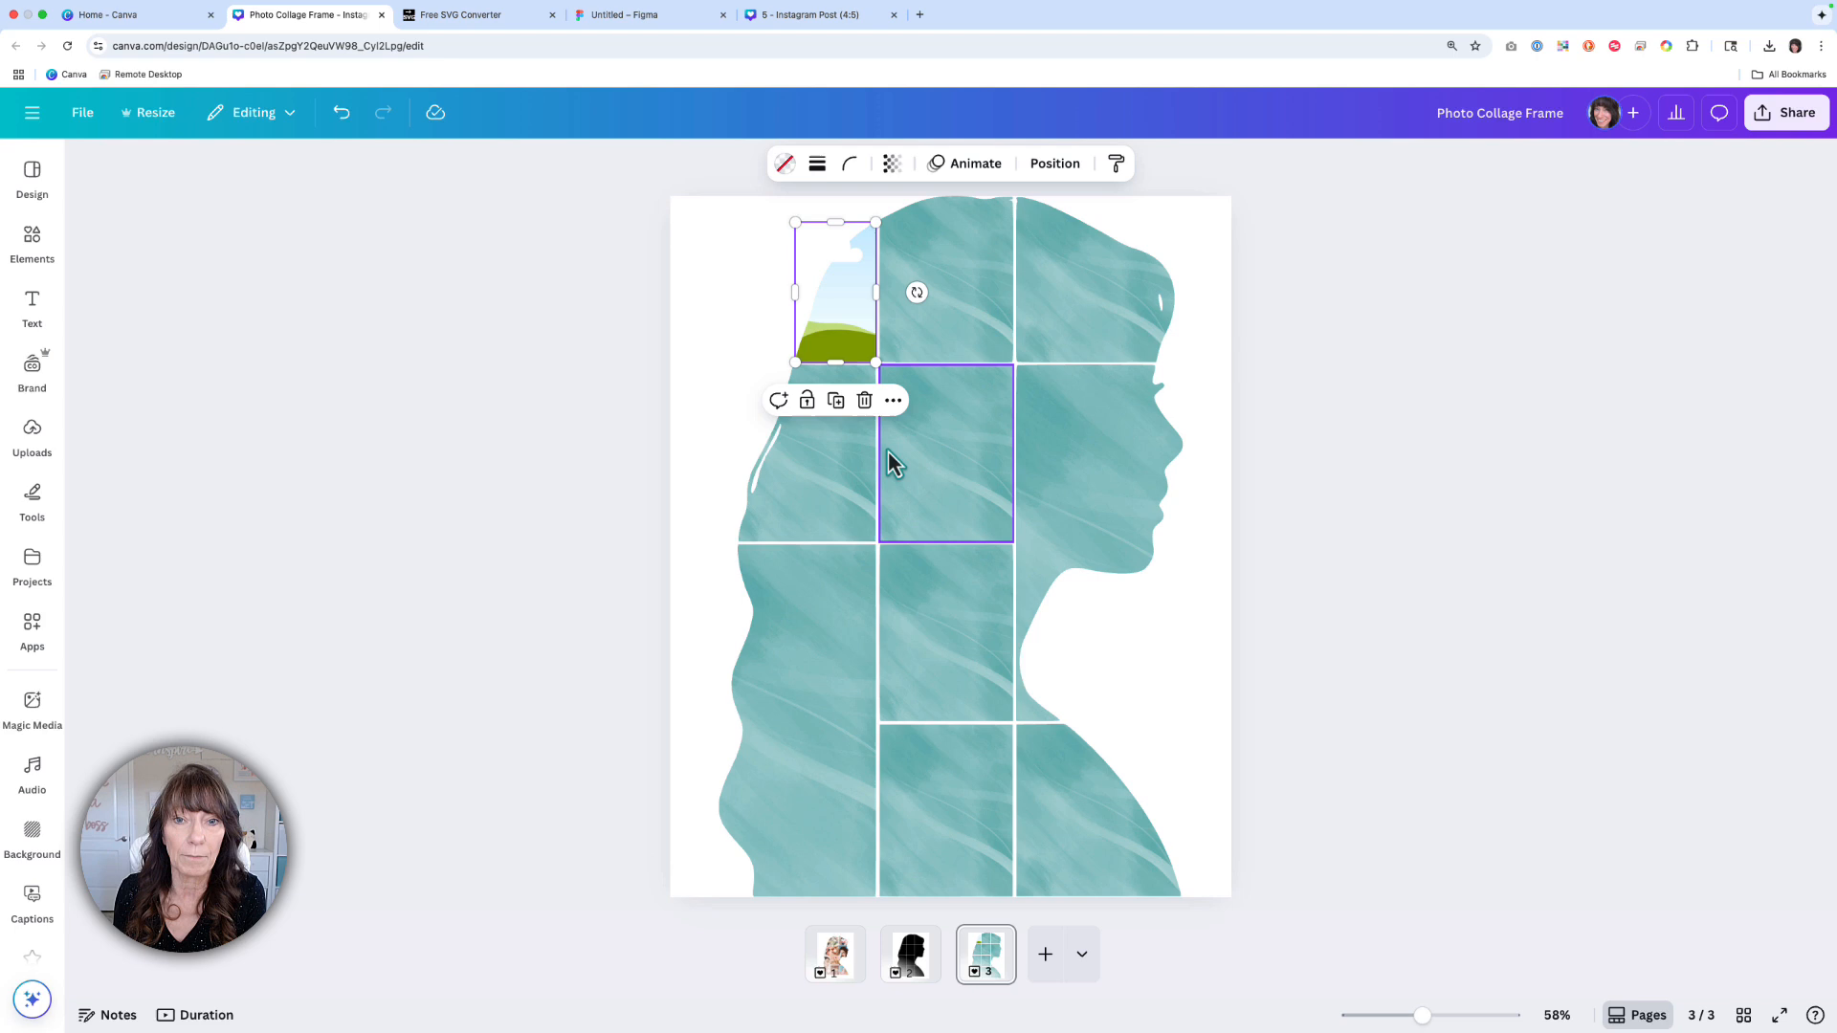
pyautogui.click(980, 285)
pyautogui.click(980, 402)
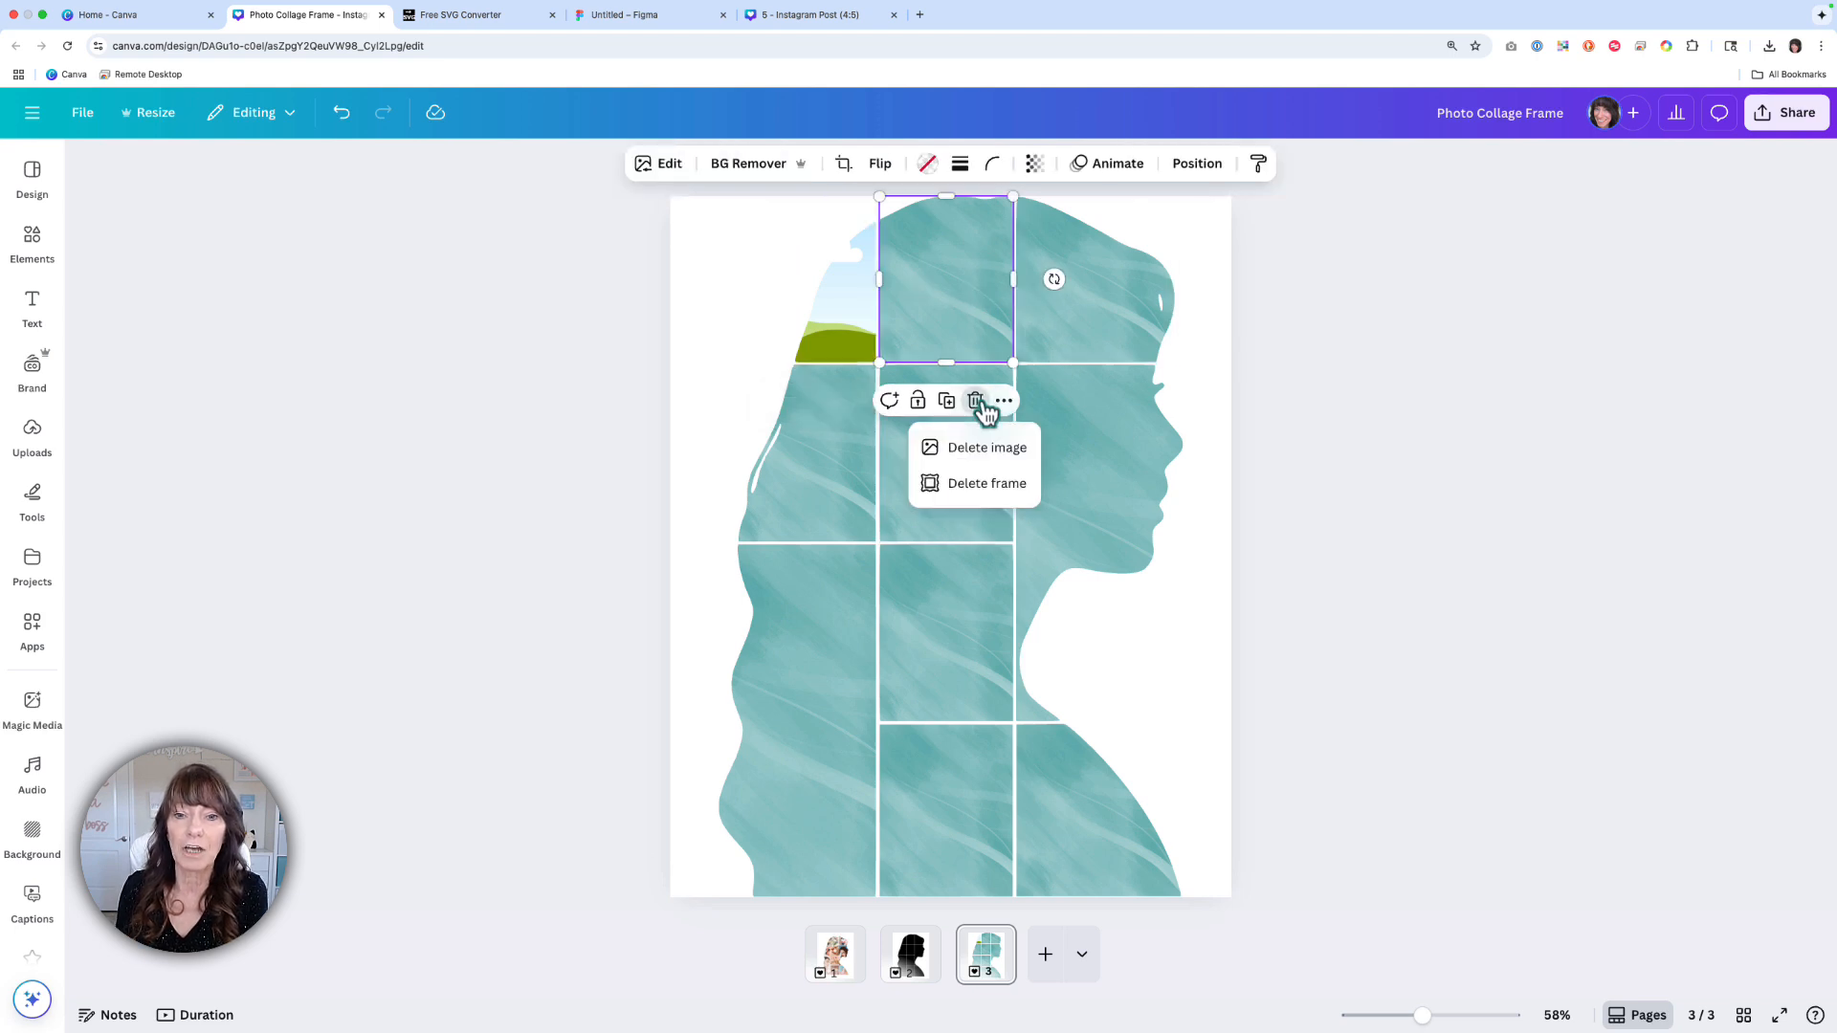
pyautogui.click(997, 446)
pyautogui.click(1099, 303)
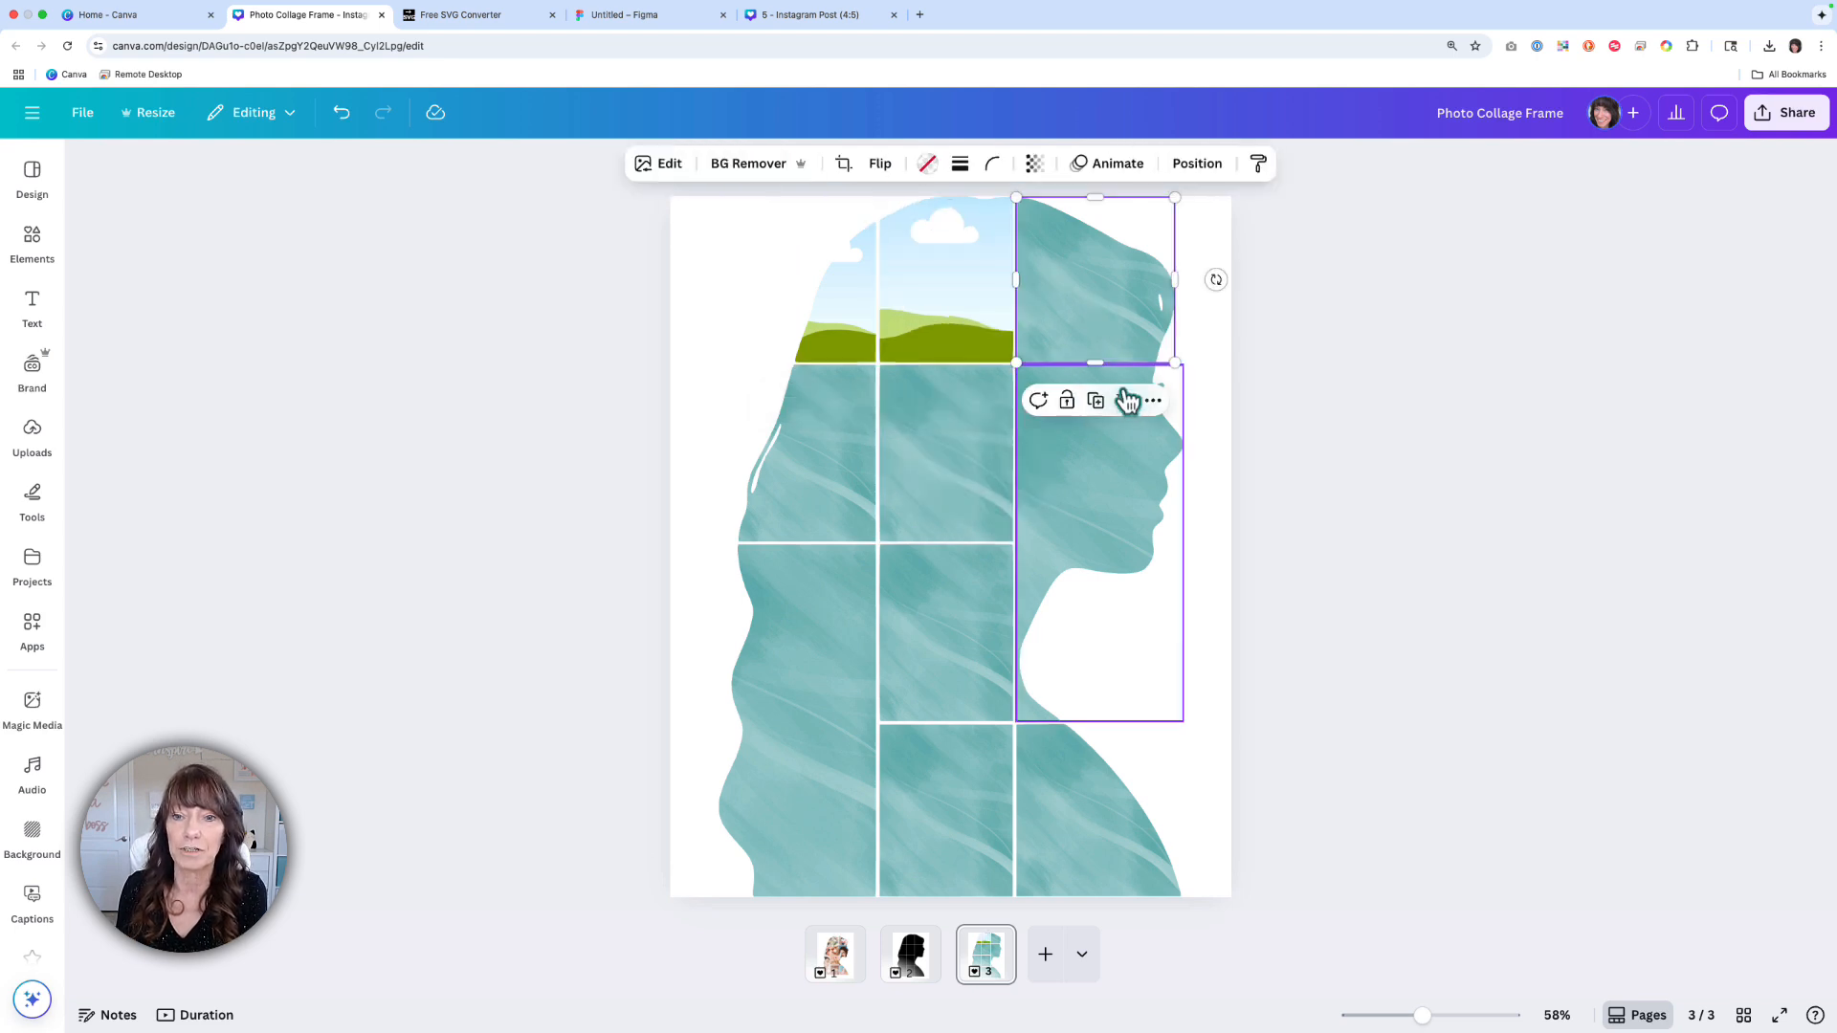
pyautogui.click(1124, 399)
pyautogui.click(1126, 447)
# Delete the teal image from the left-middle, centre and tall right-middle cells
pyautogui.click(806, 459)
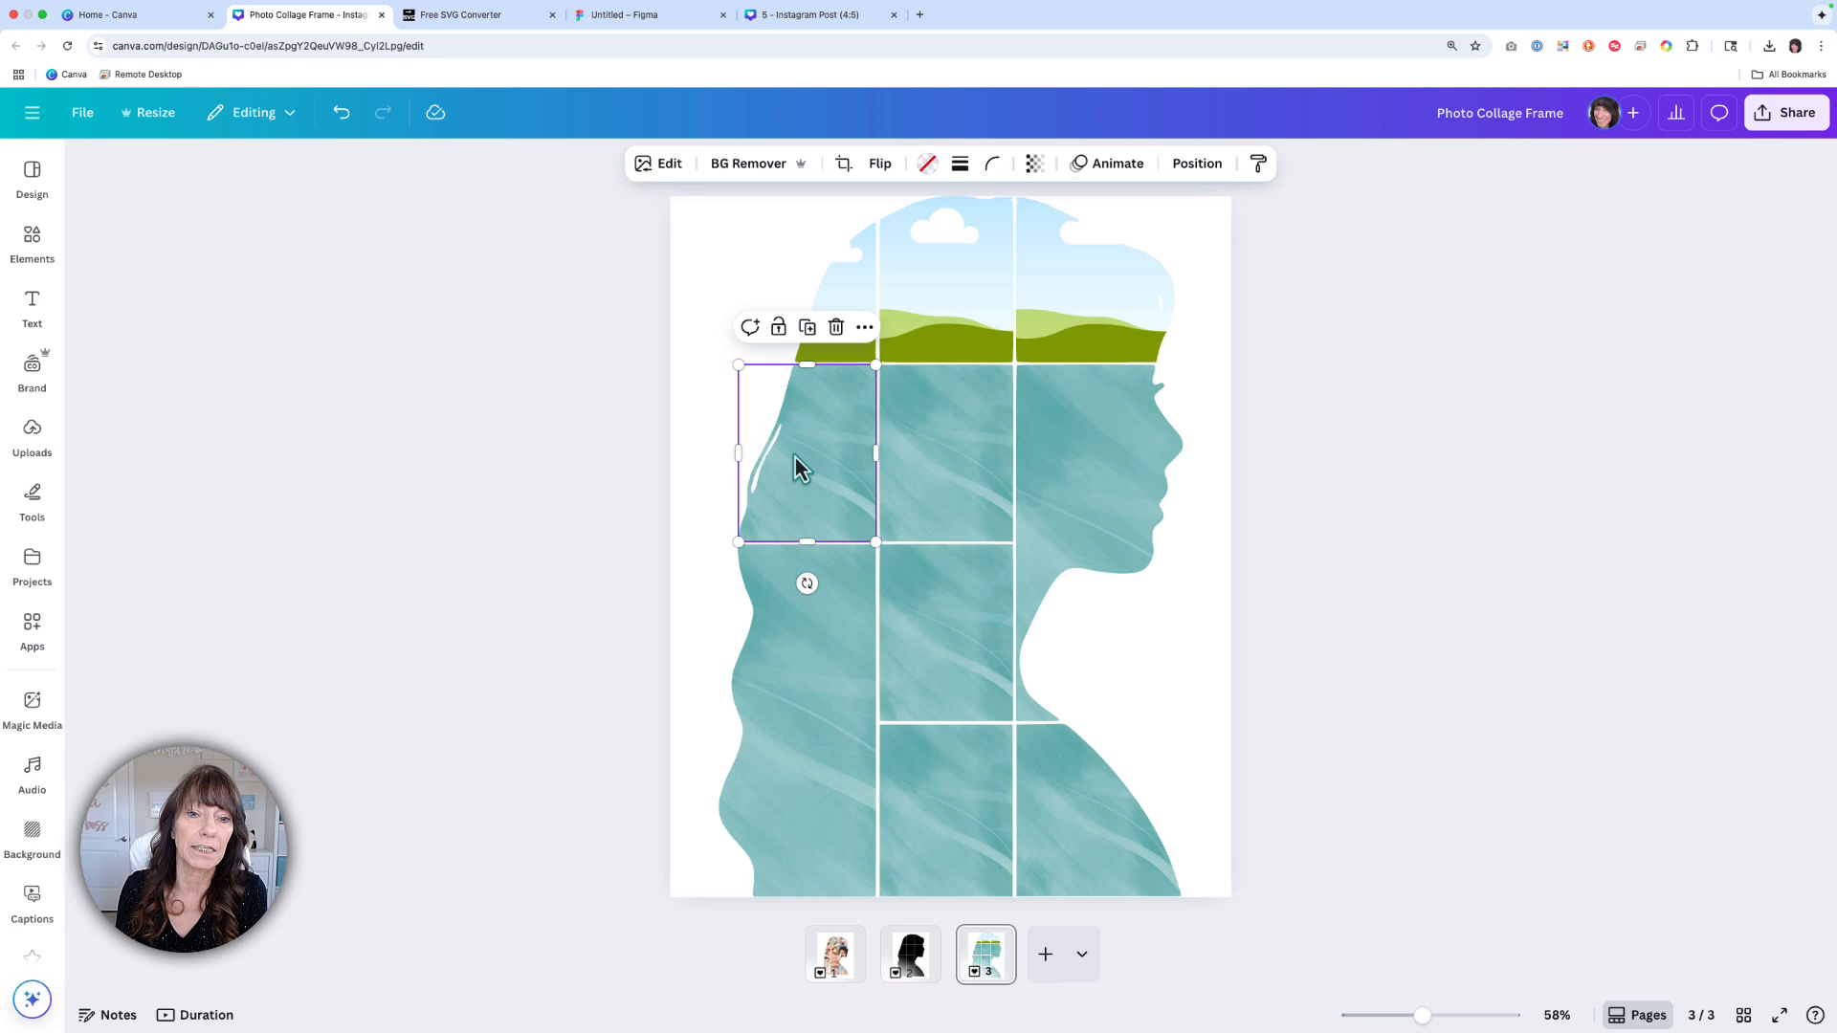
pyautogui.click(836, 327)
pyautogui.click(845, 375)
pyautogui.click(920, 421)
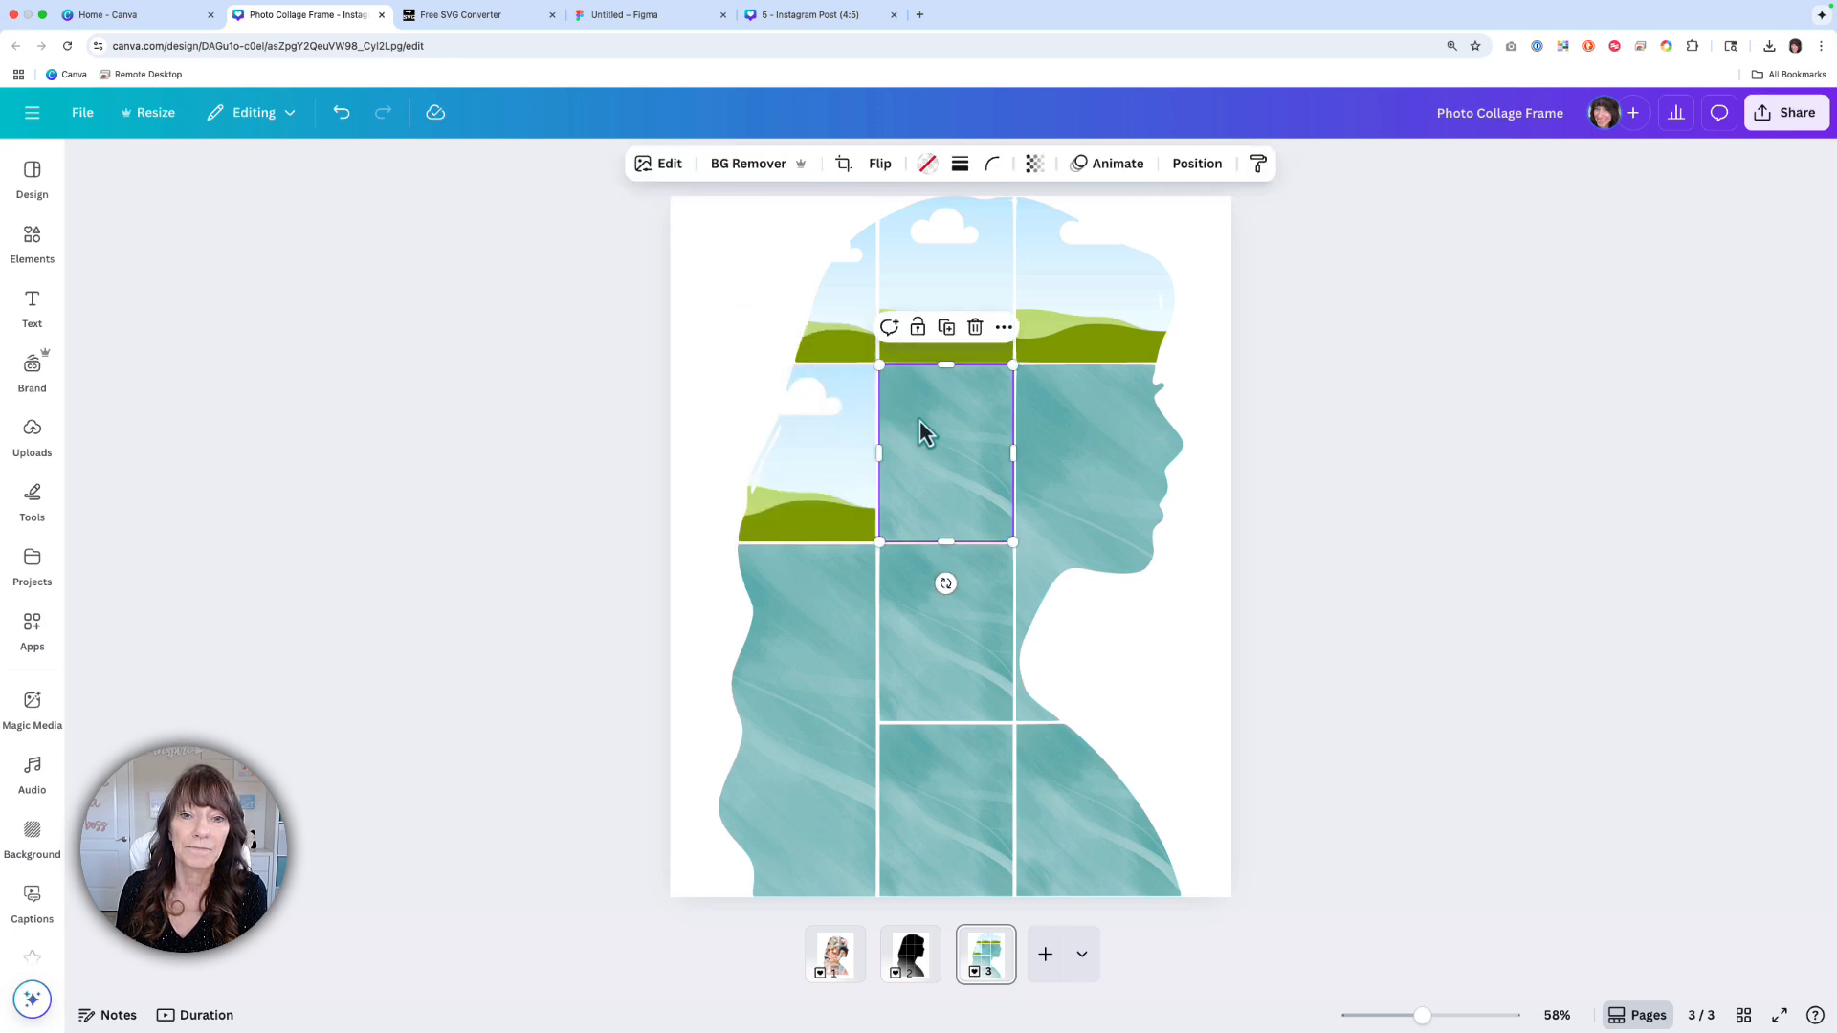
pyautogui.click(972, 328)
pyautogui.click(990, 374)
pyautogui.click(1127, 329)
pyautogui.click(1140, 375)
# Delete the teal image from the lower-left, lower-centre and bottom-right cells, leaving all frames empty
pyautogui.click(973, 567)
pyautogui.click(971, 504)
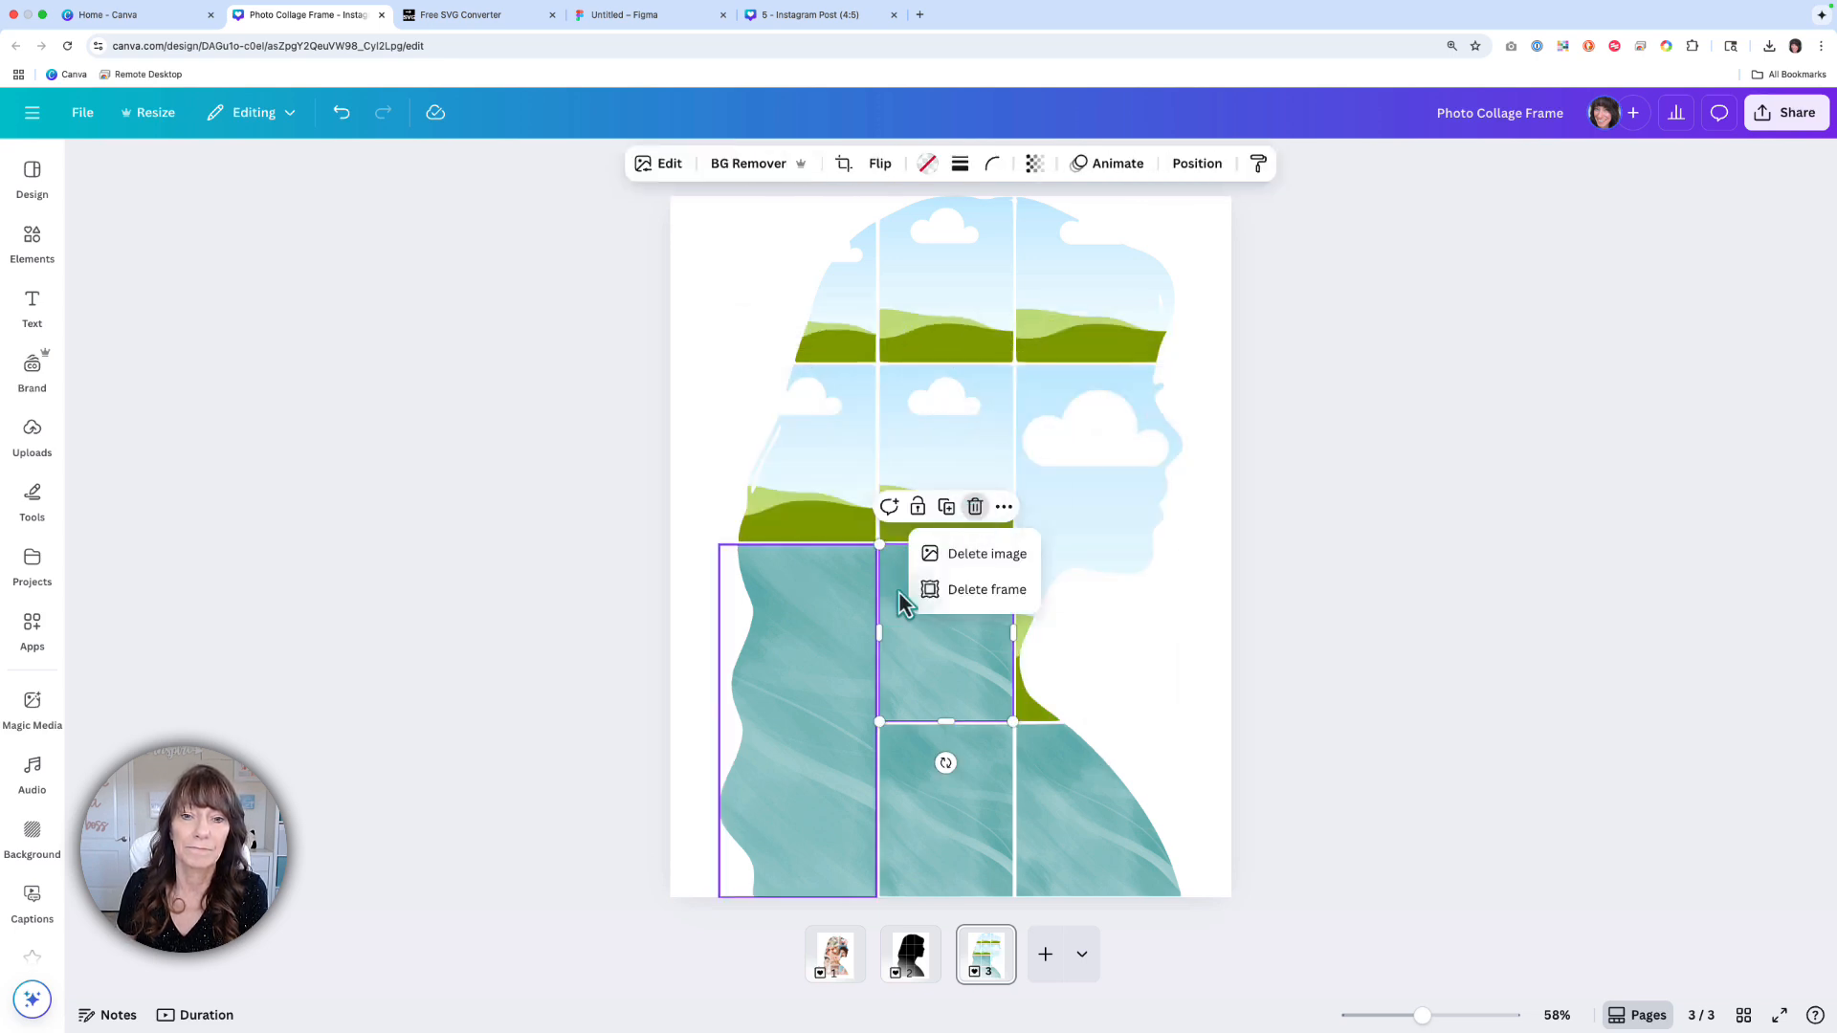
pyautogui.click(985, 550)
pyautogui.click(804, 647)
pyautogui.click(944, 775)
pyautogui.click(974, 686)
pyautogui.click(975, 734)
pyautogui.click(1097, 790)
pyautogui.click(1128, 687)
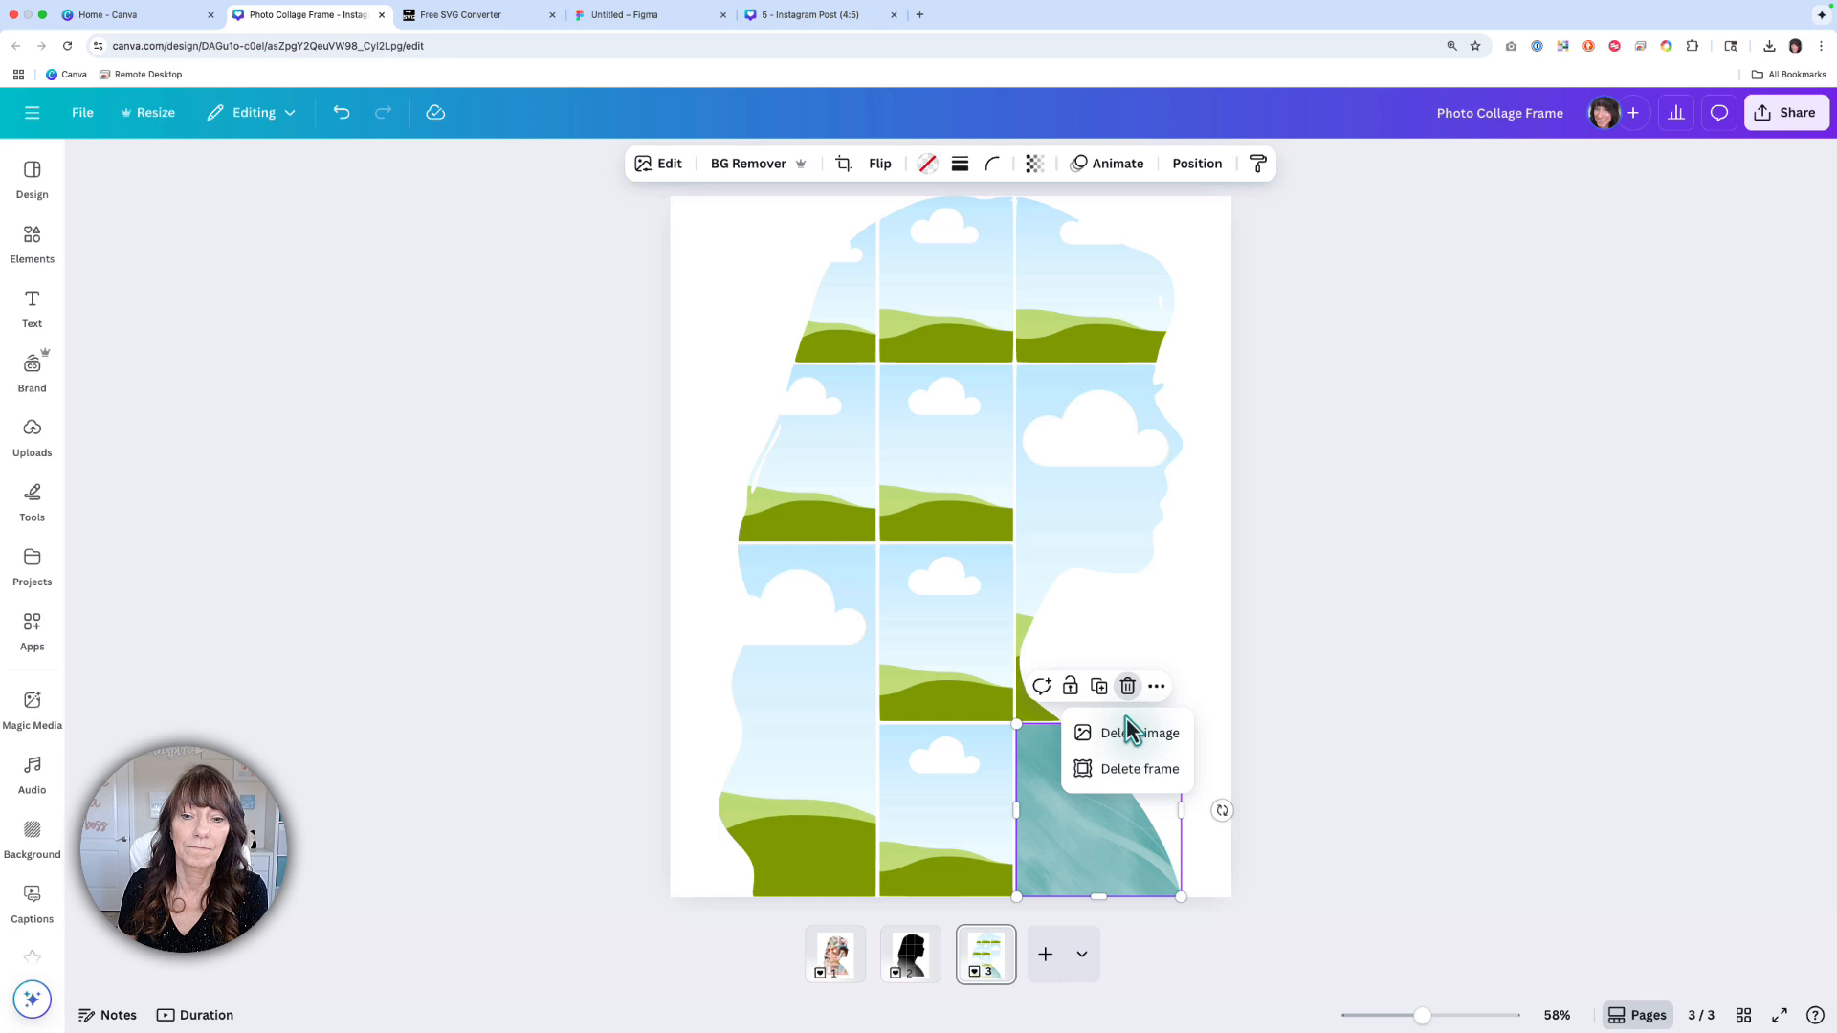
pyautogui.click(1128, 732)
pyautogui.click(1198, 690)
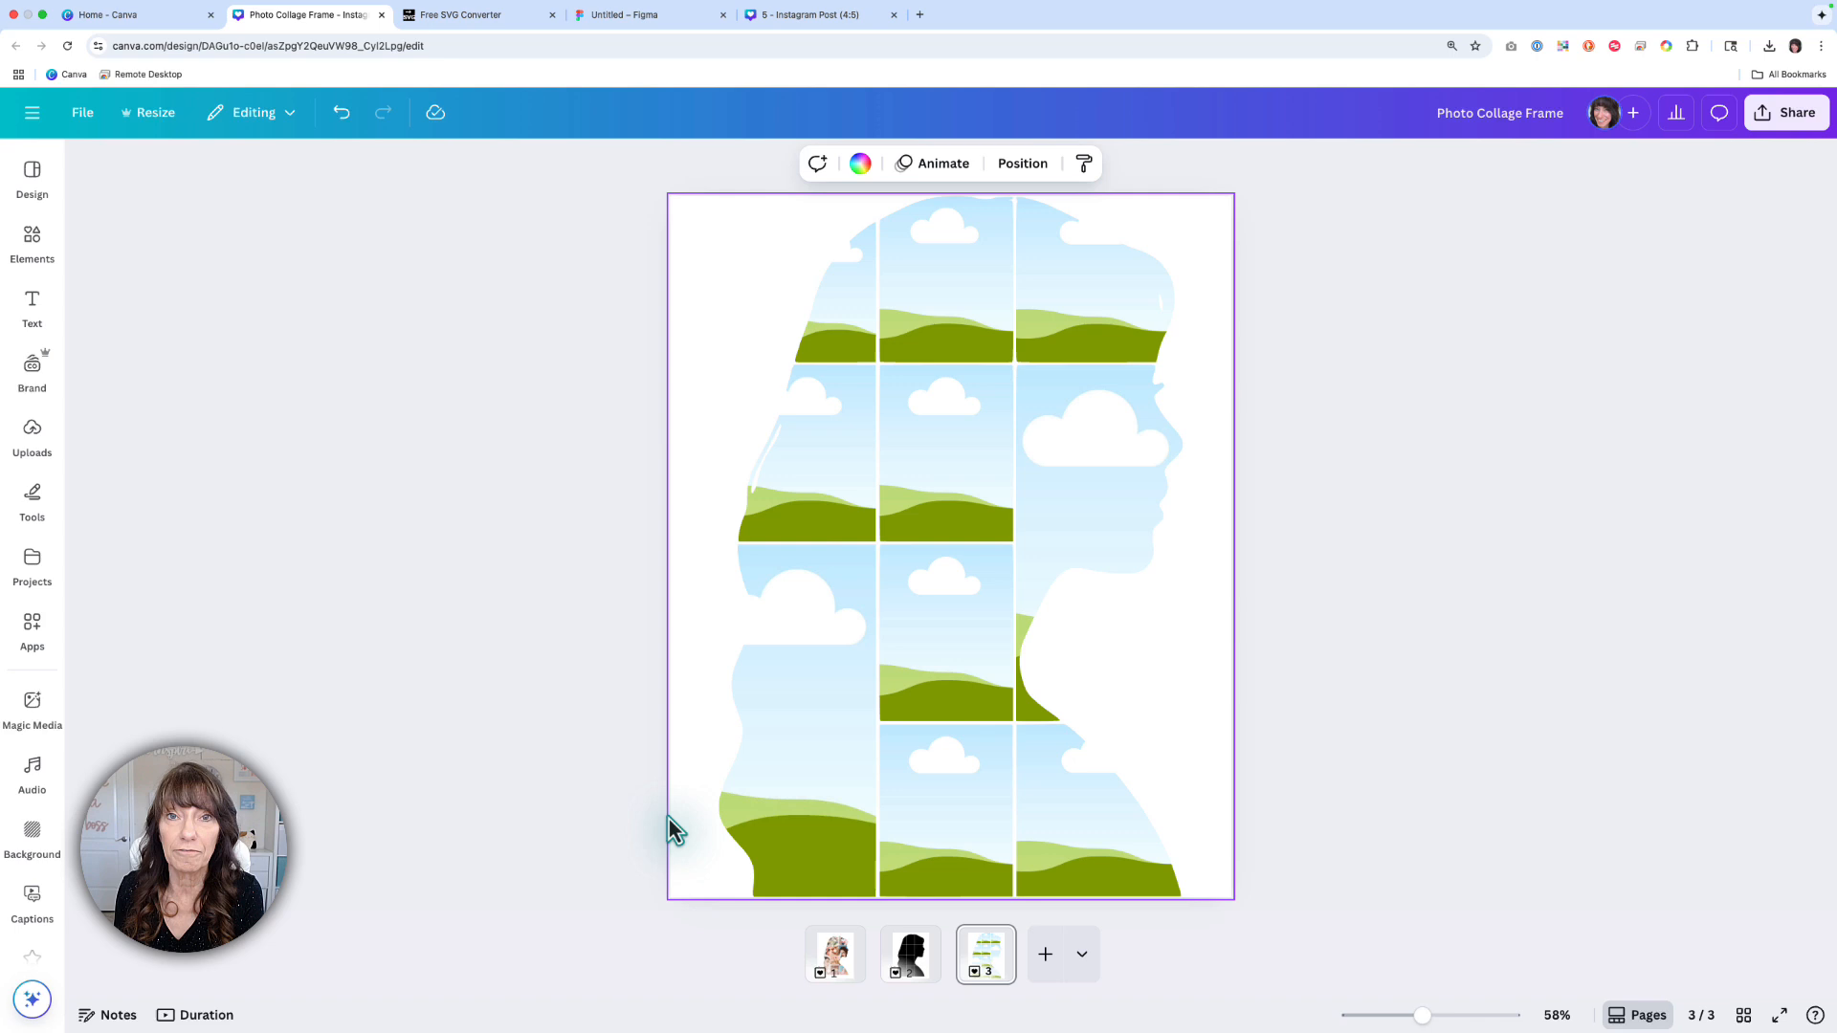
# Fill the centre, lower-left, top-right and right-middle cells with skincare stock photos (pink hands, serum bottle, hand with jar, woman with bottle)
pyautogui.click(36, 244)
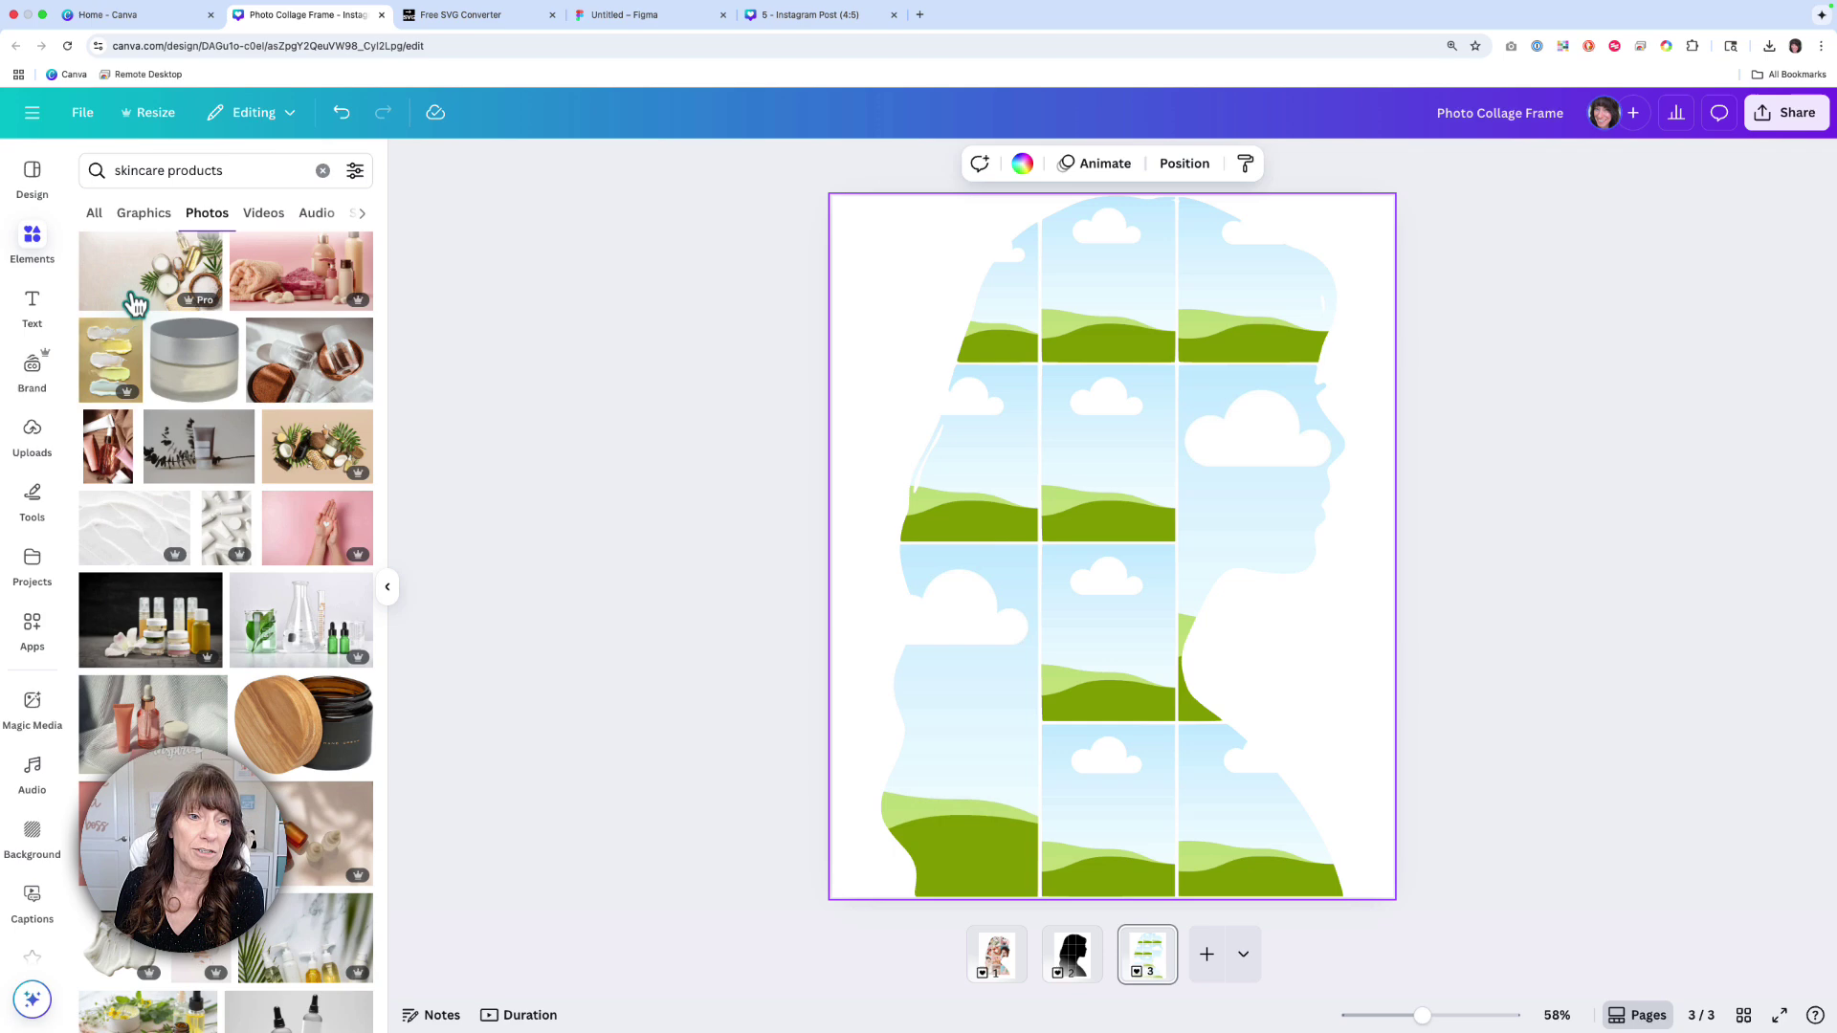
pyautogui.moveTo(309, 537); pyautogui.dragTo(1108, 454)
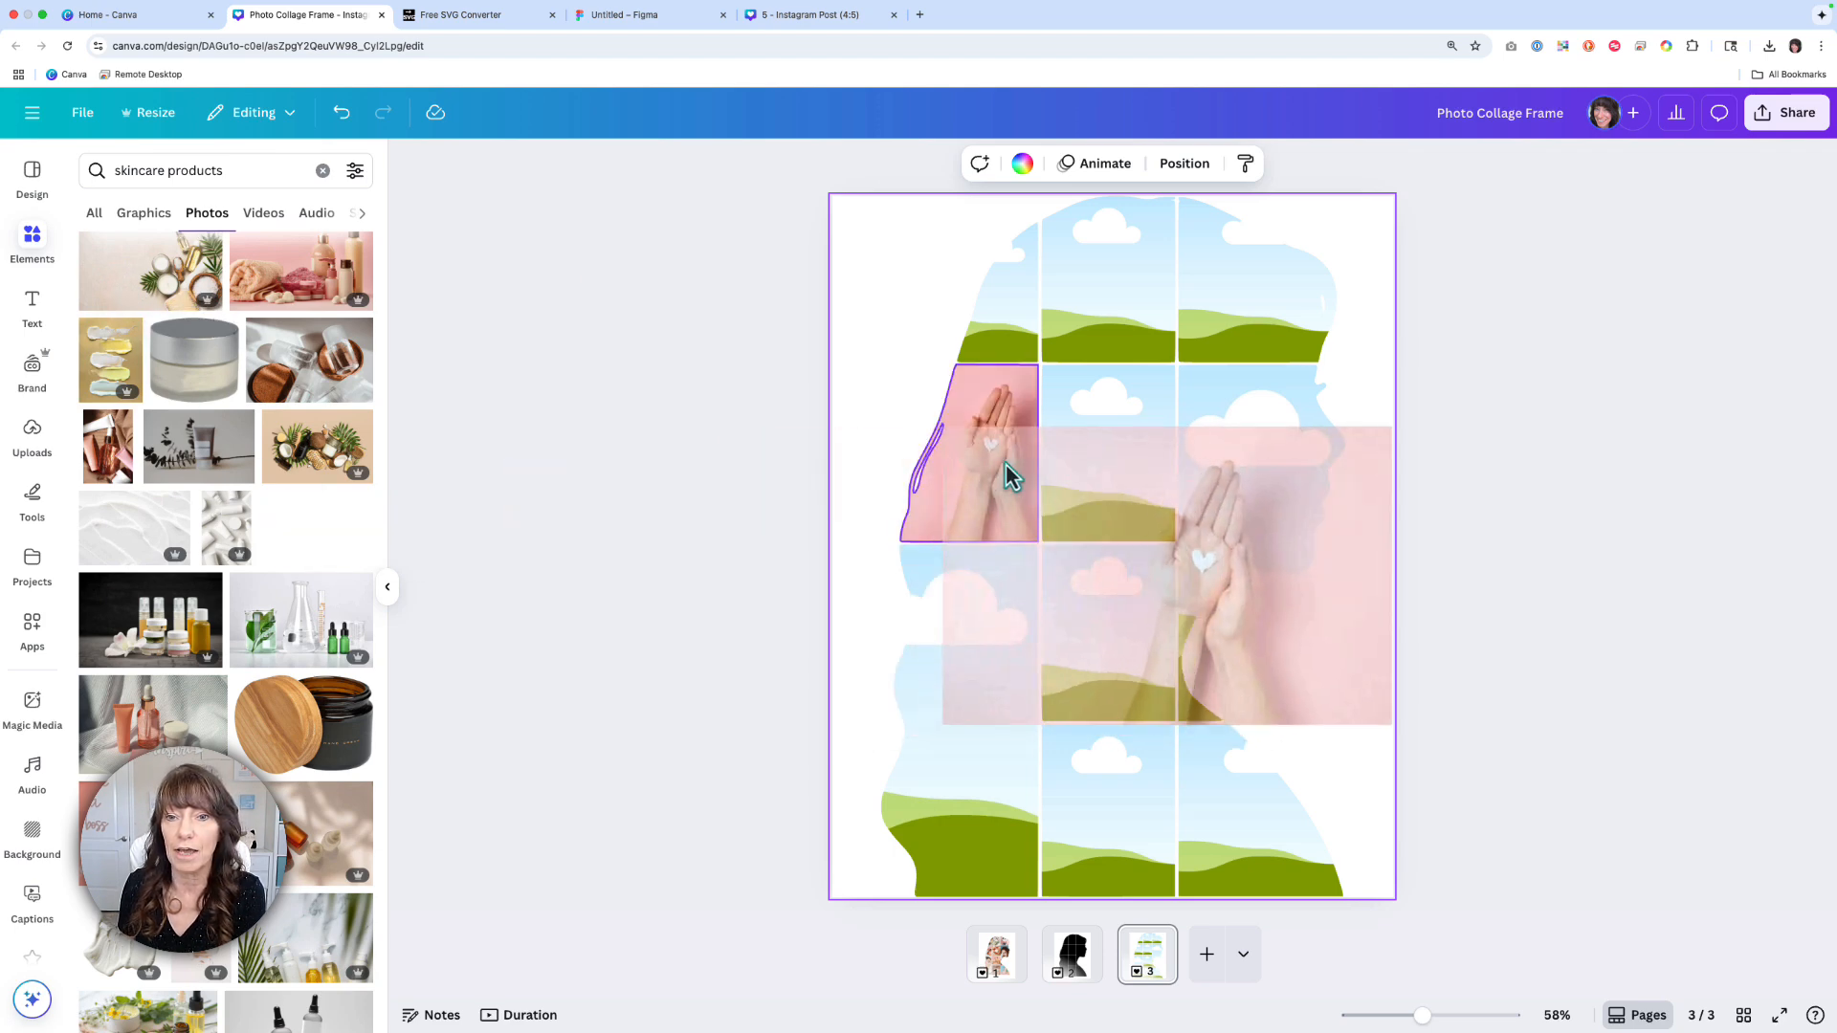
pyautogui.moveTo(211, 686); pyautogui.dragTo(892, 629)
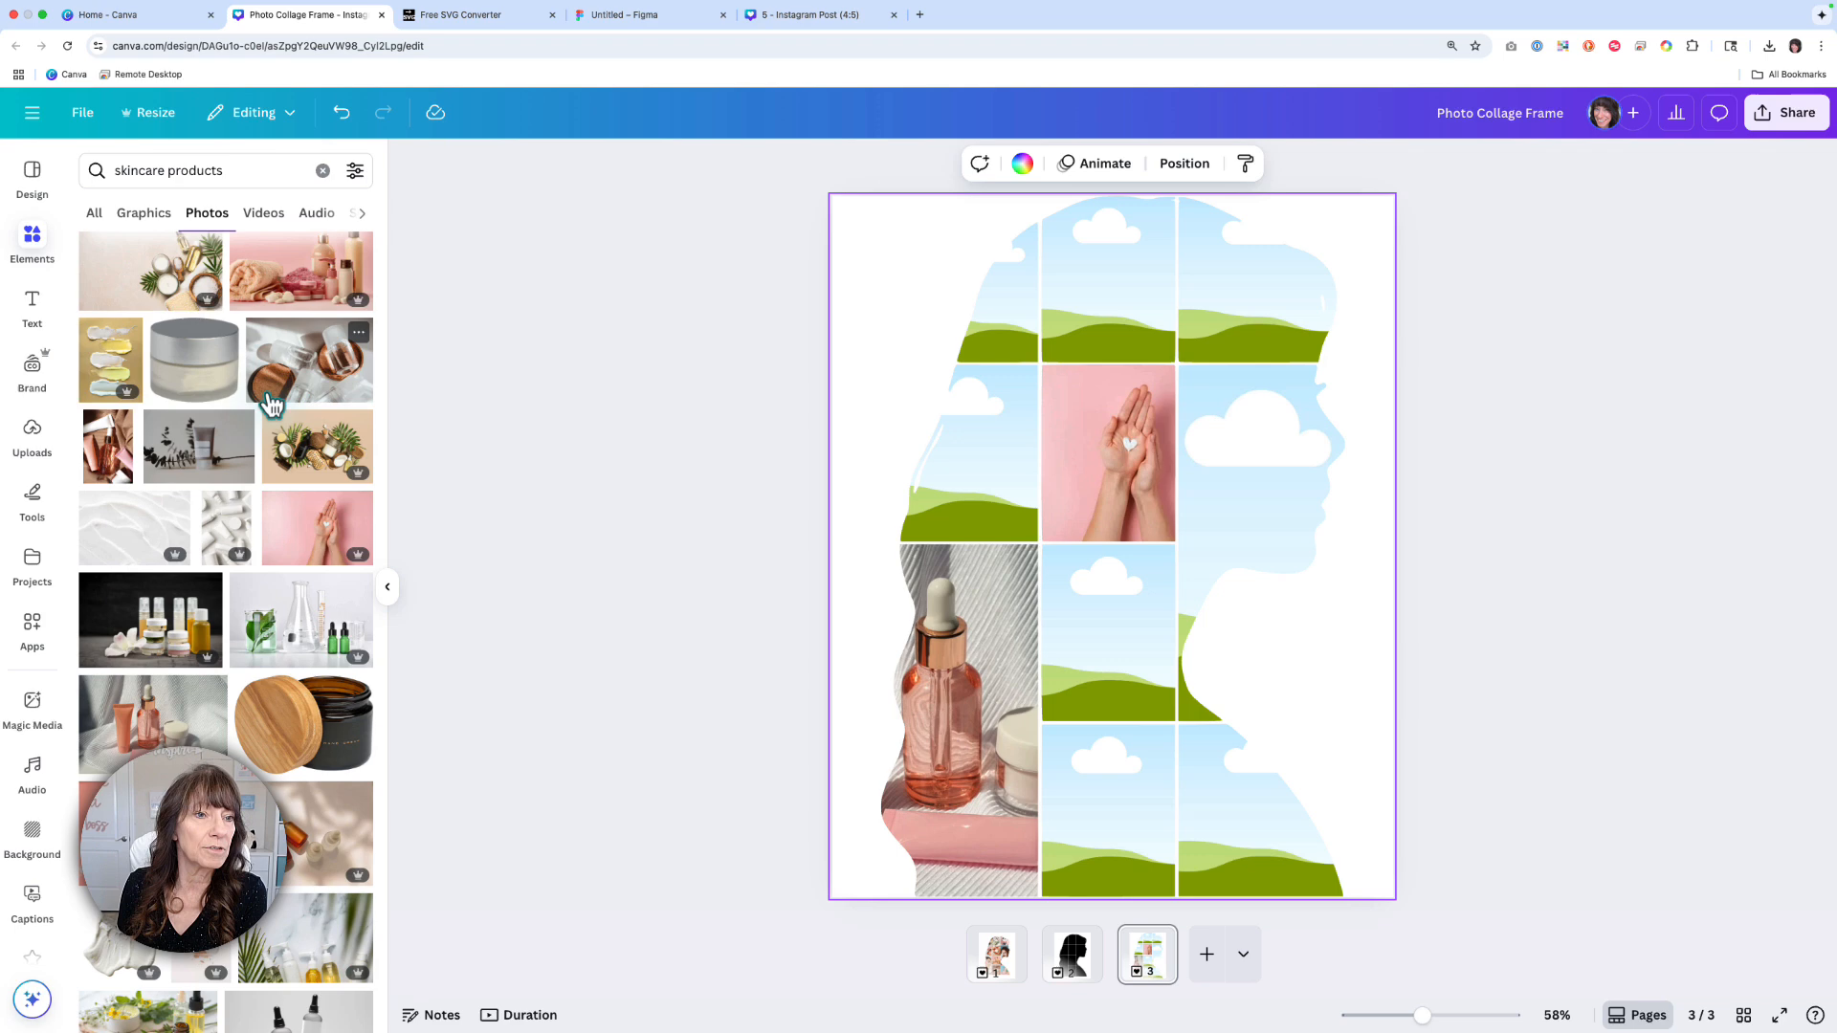
pyautogui.scroll(1, 358, 411)
pyautogui.moveTo(356, 313)
pyautogui.mouseDown()
pyautogui.moveTo(505, 524)
pyautogui.moveTo(1103, 818)
pyautogui.mouseUp()
pyautogui.scroll(-3, 306, 712)
pyautogui.scroll(-3, 305, 713)
pyautogui.scroll(-2, 305, 714)
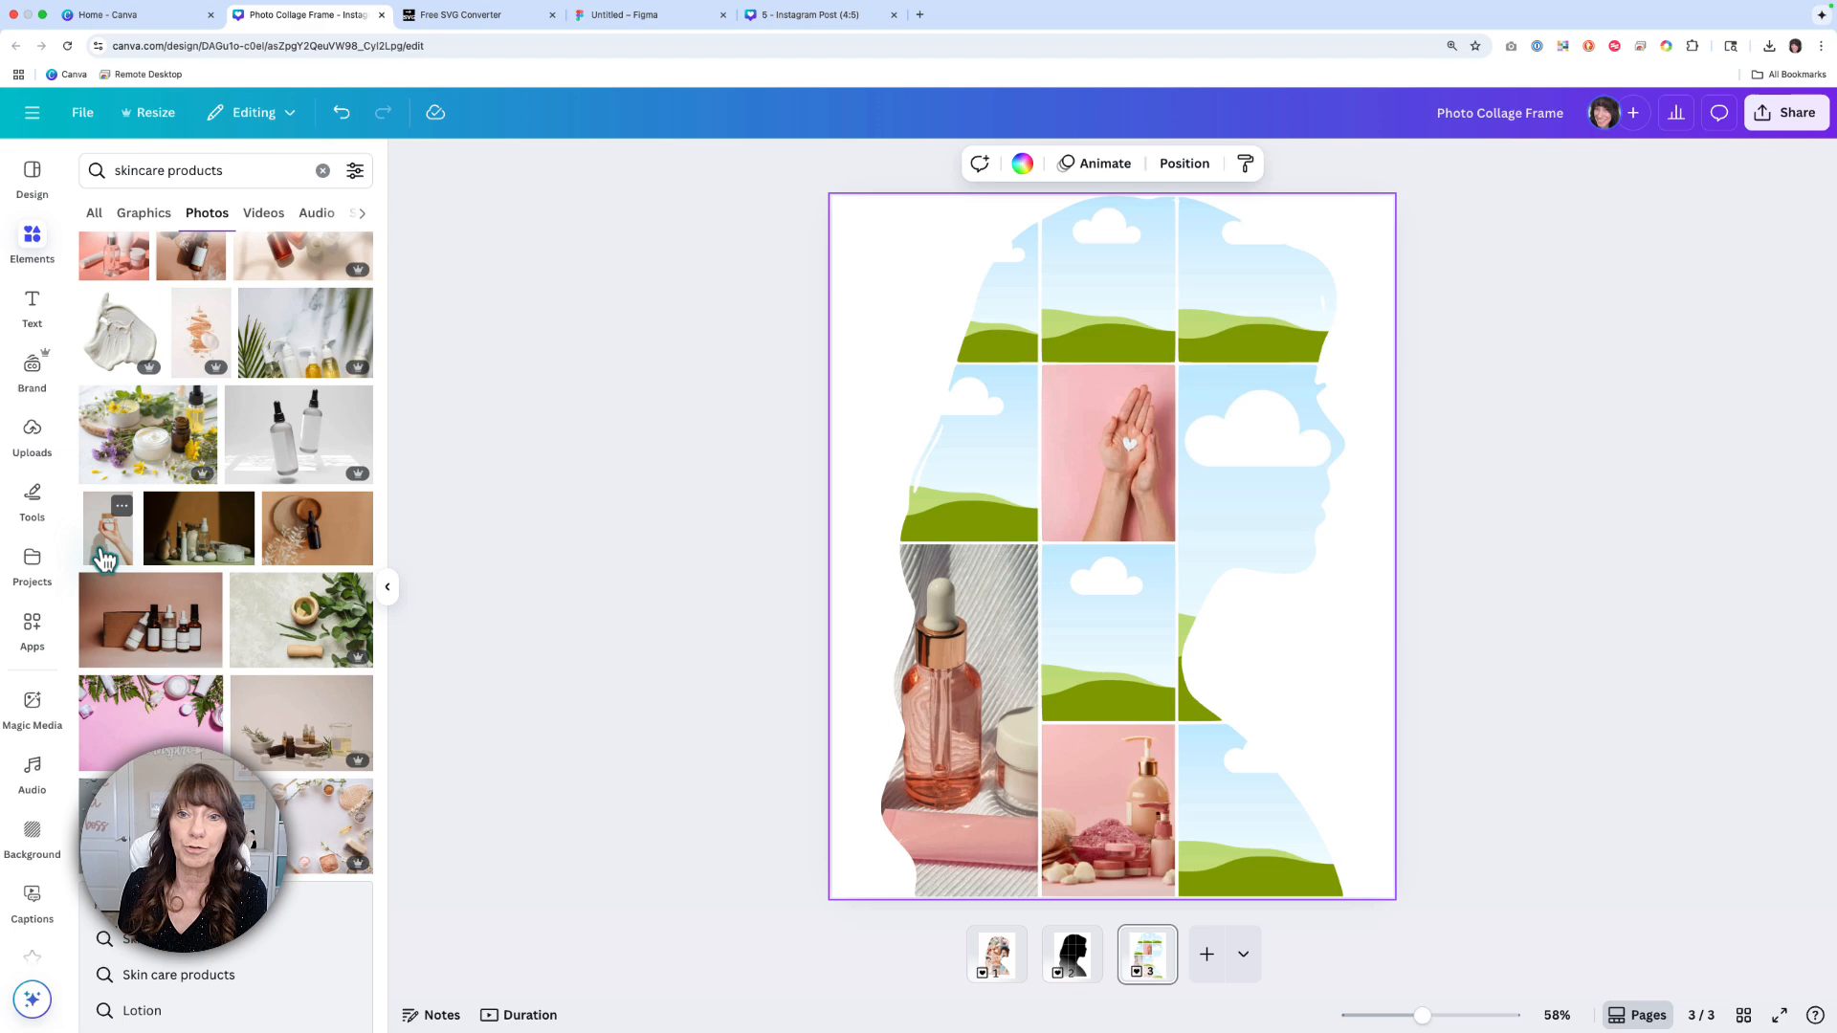
pyautogui.moveTo(110, 549); pyautogui.dragTo(1243, 345)
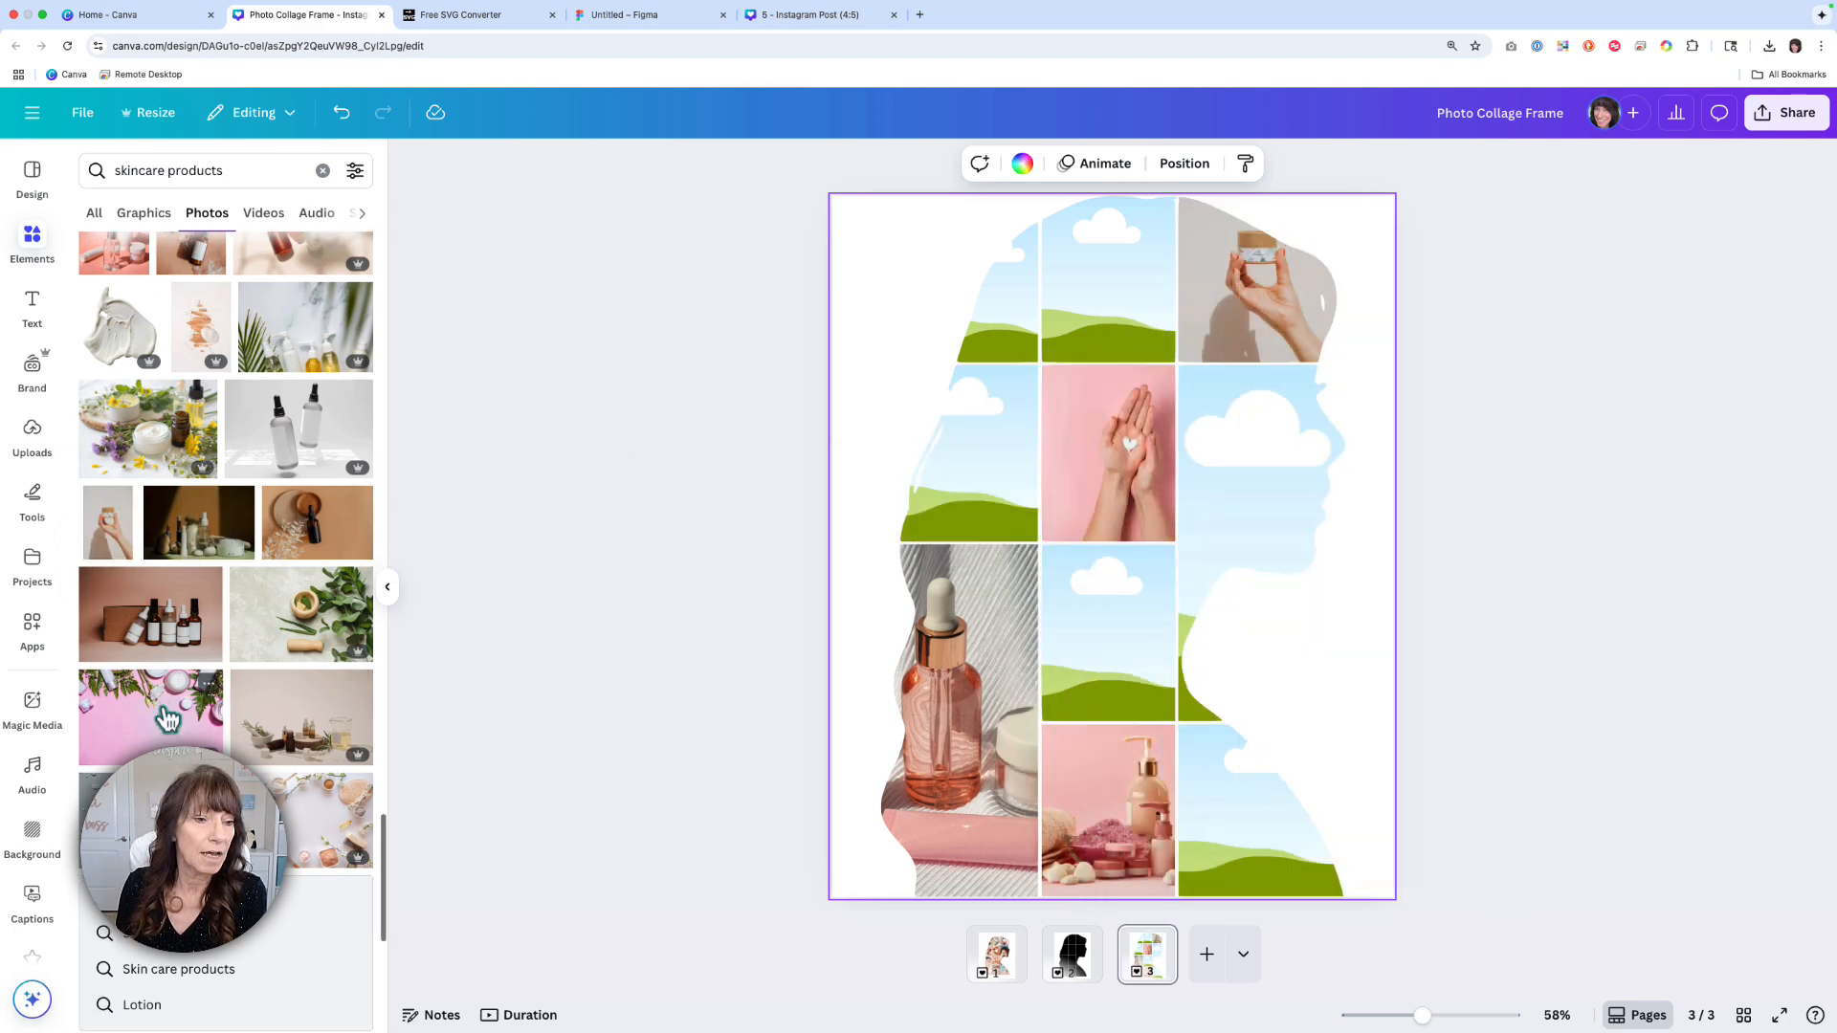
pyautogui.scroll(-5, 163, 721)
pyautogui.scroll(-3, 163, 721)
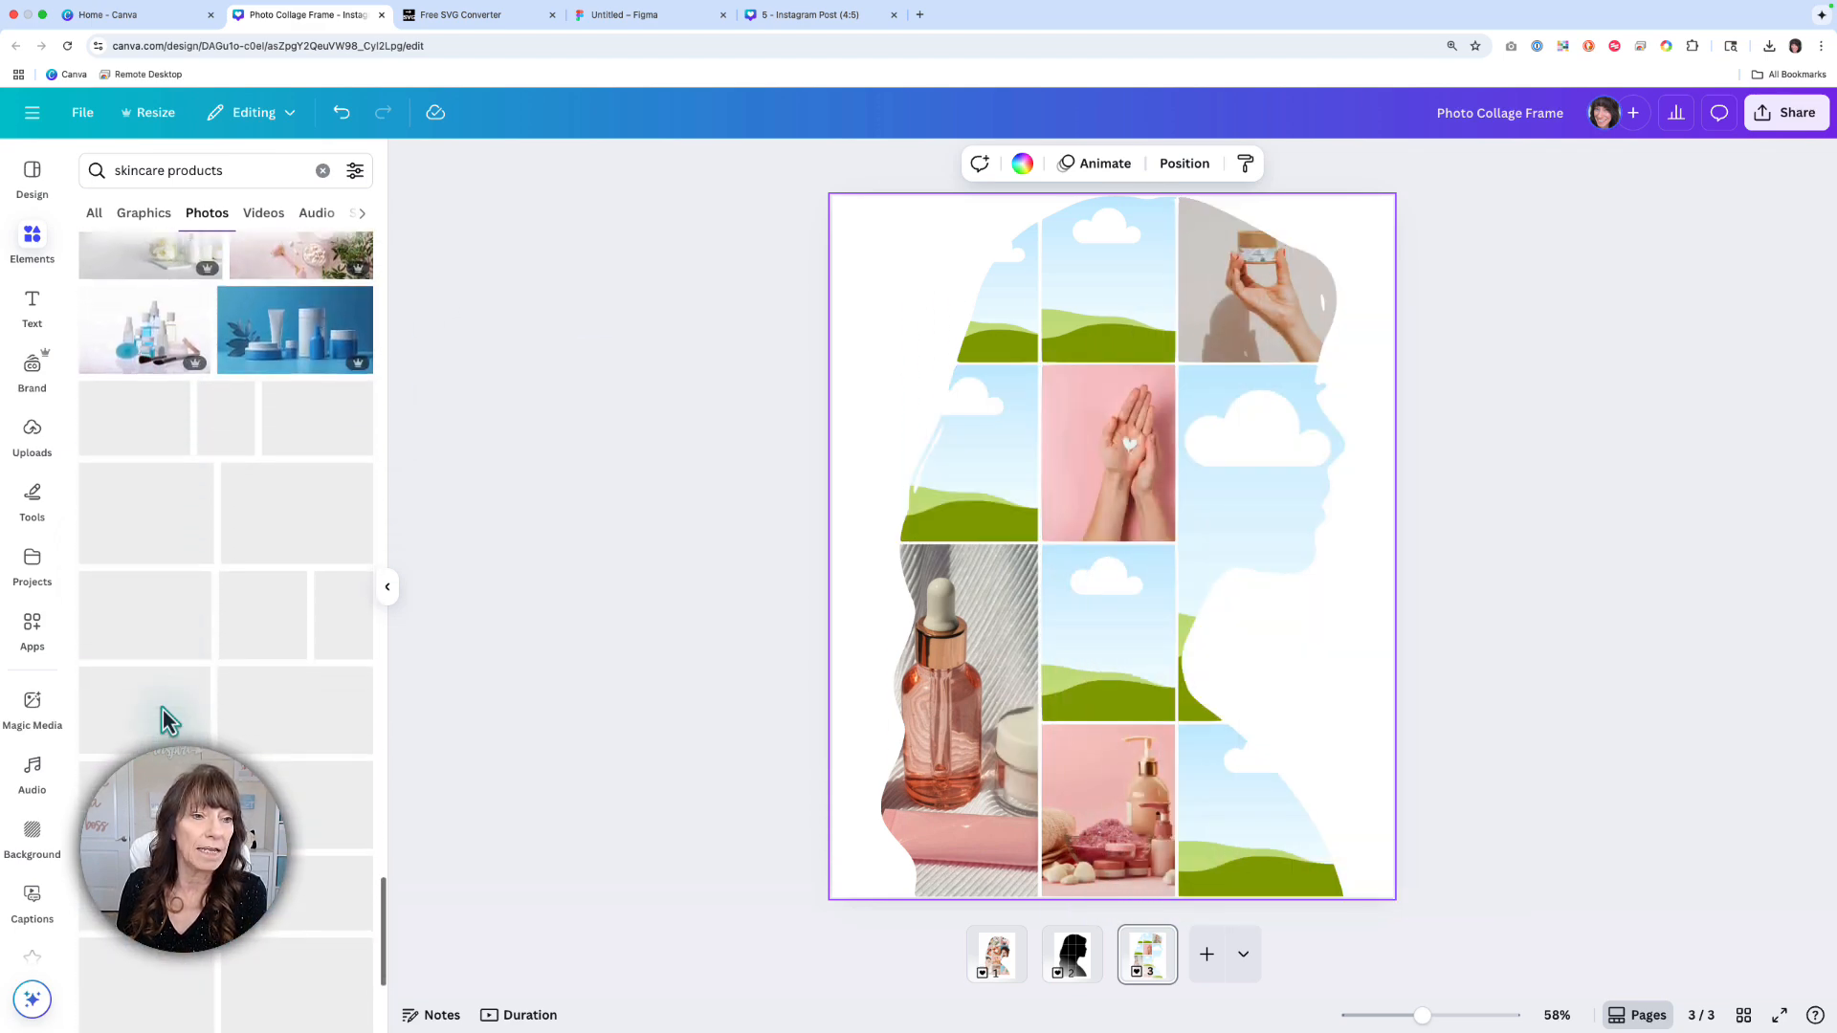
pyautogui.moveTo(143, 381); pyautogui.dragTo(1207, 449)
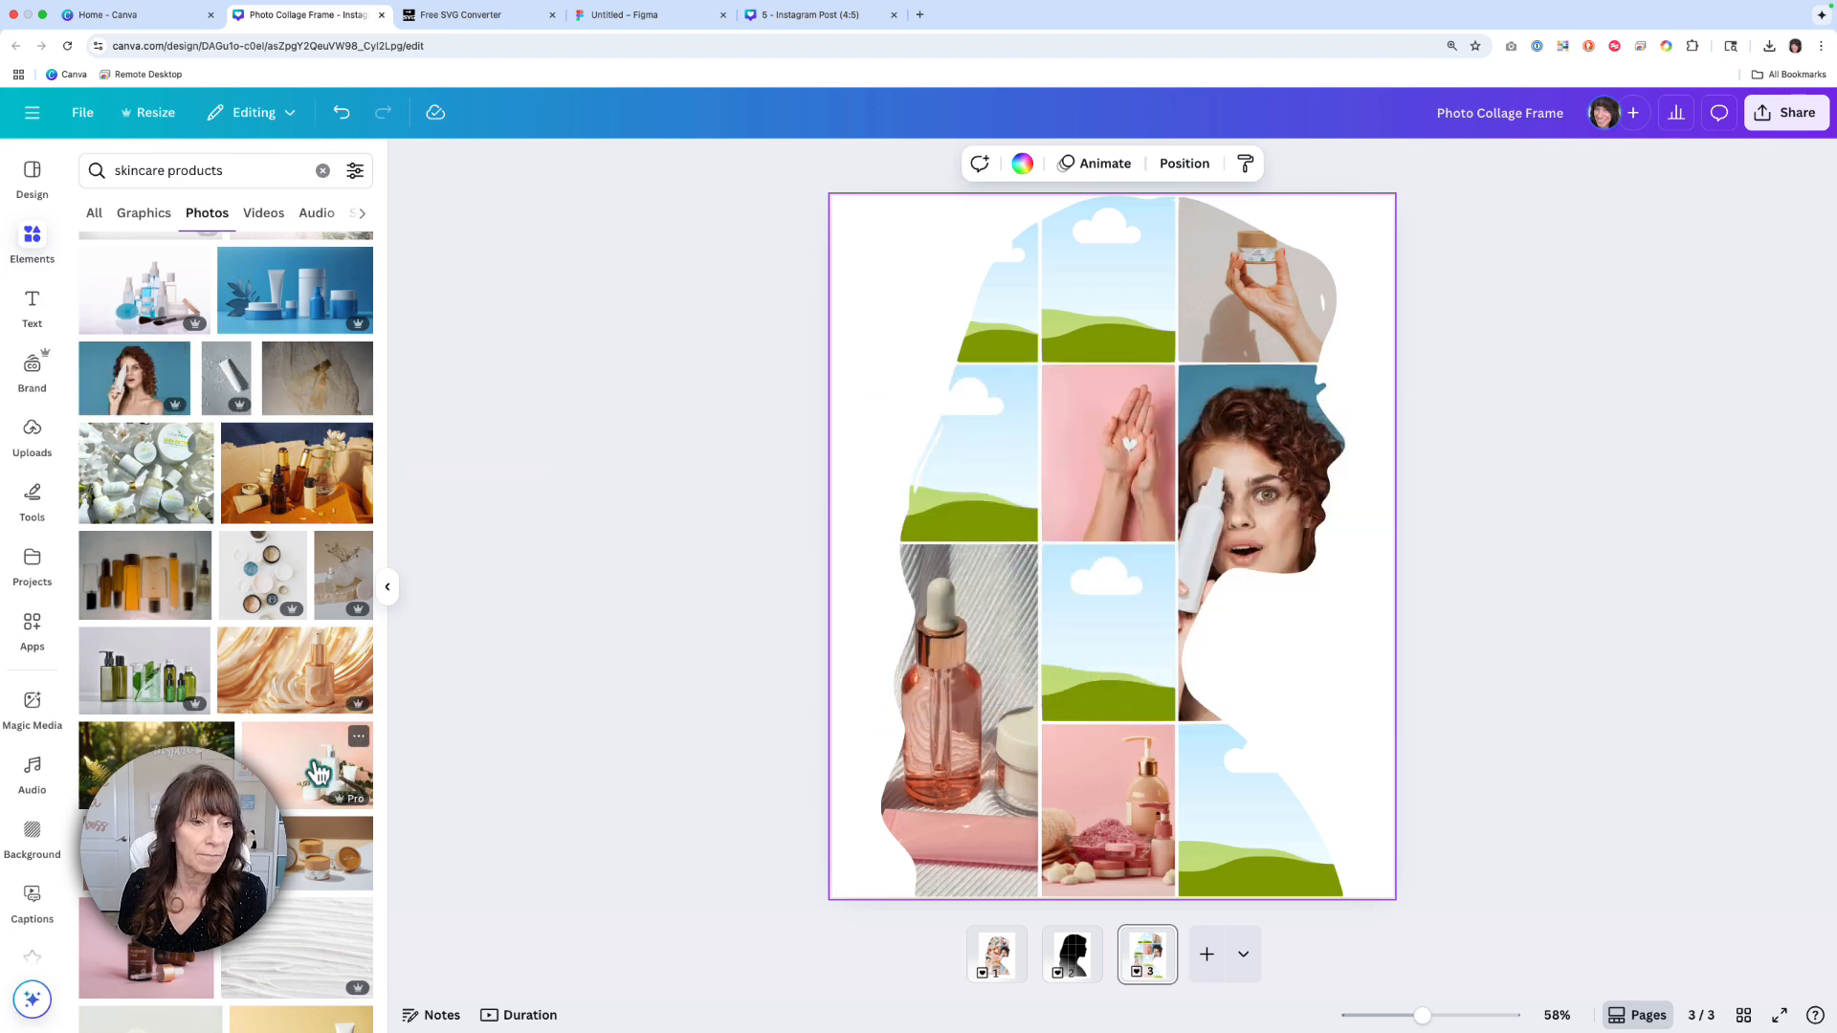
# Fill further cells with a pink skincare photo, the woman-with-serum photo and the hand-and-cream photo
pyautogui.moveTo(307, 764)
pyautogui.mouseDown()
pyautogui.moveTo(1320, 840)
pyautogui.moveTo(1003, 288)
pyautogui.mouseUp()
pyautogui.scroll(-4, 293, 638)
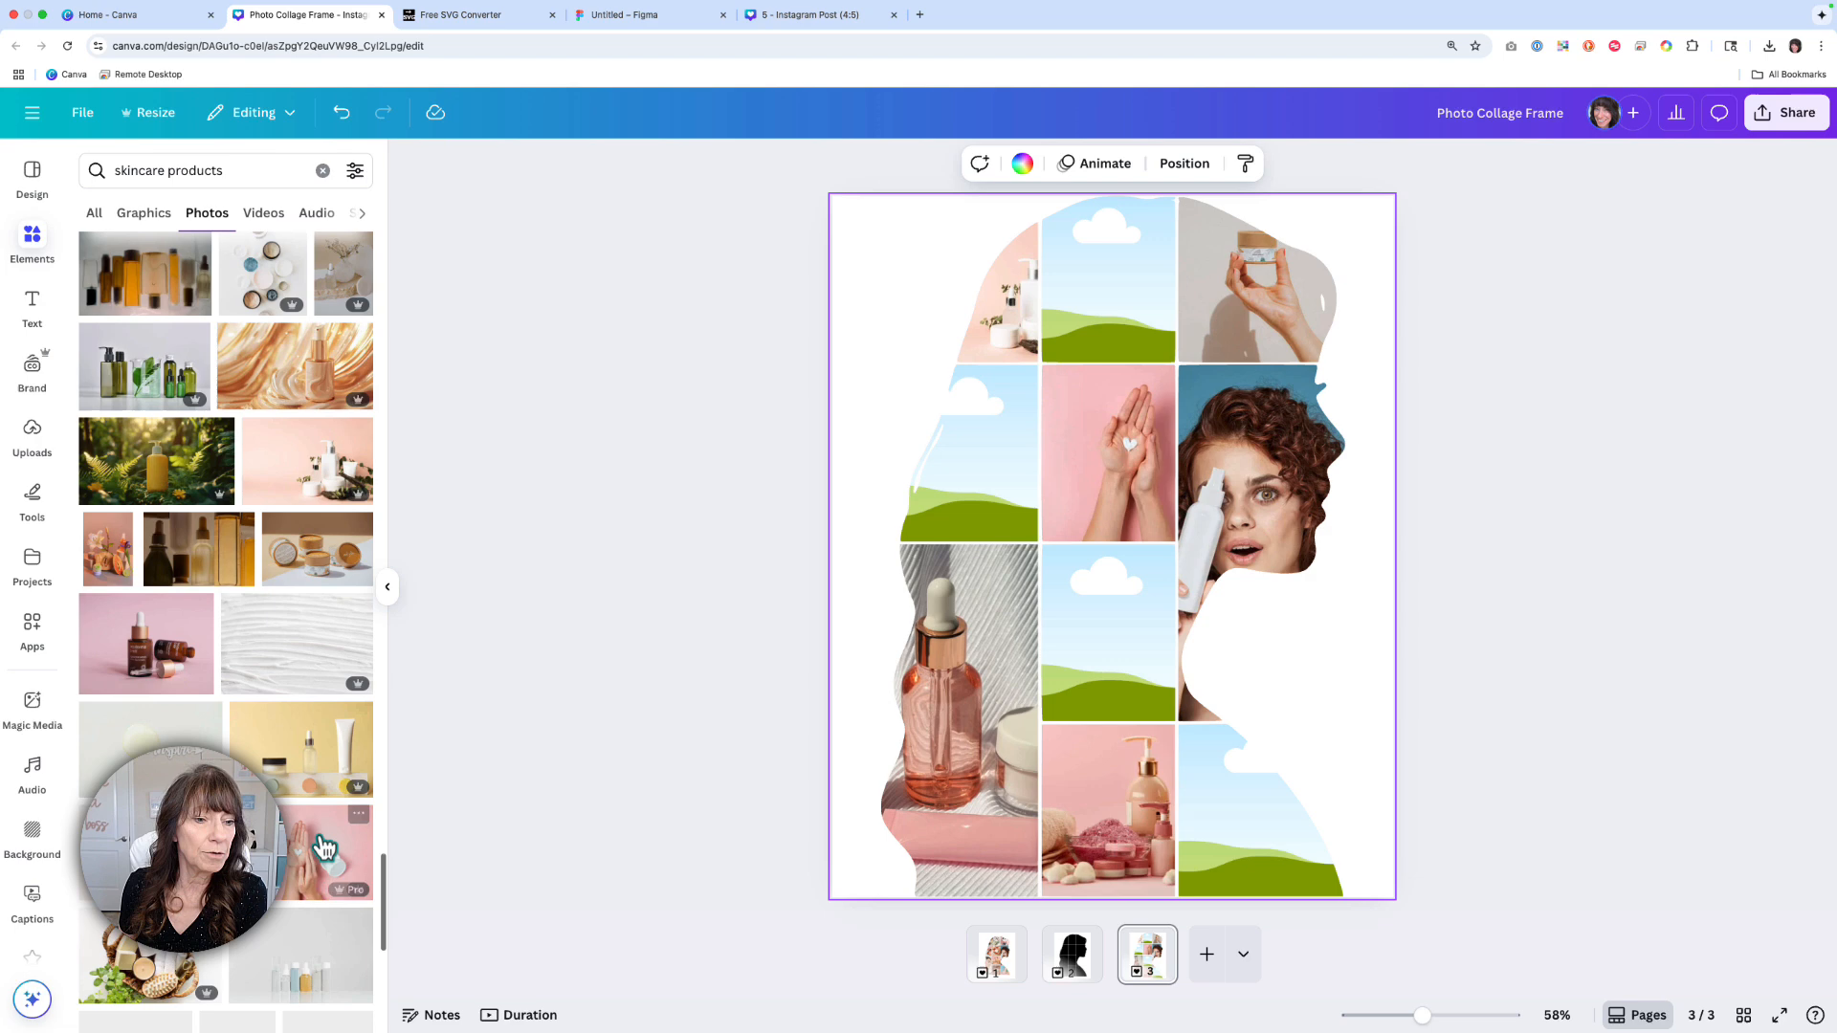
pyautogui.scroll(-2, 287, 636)
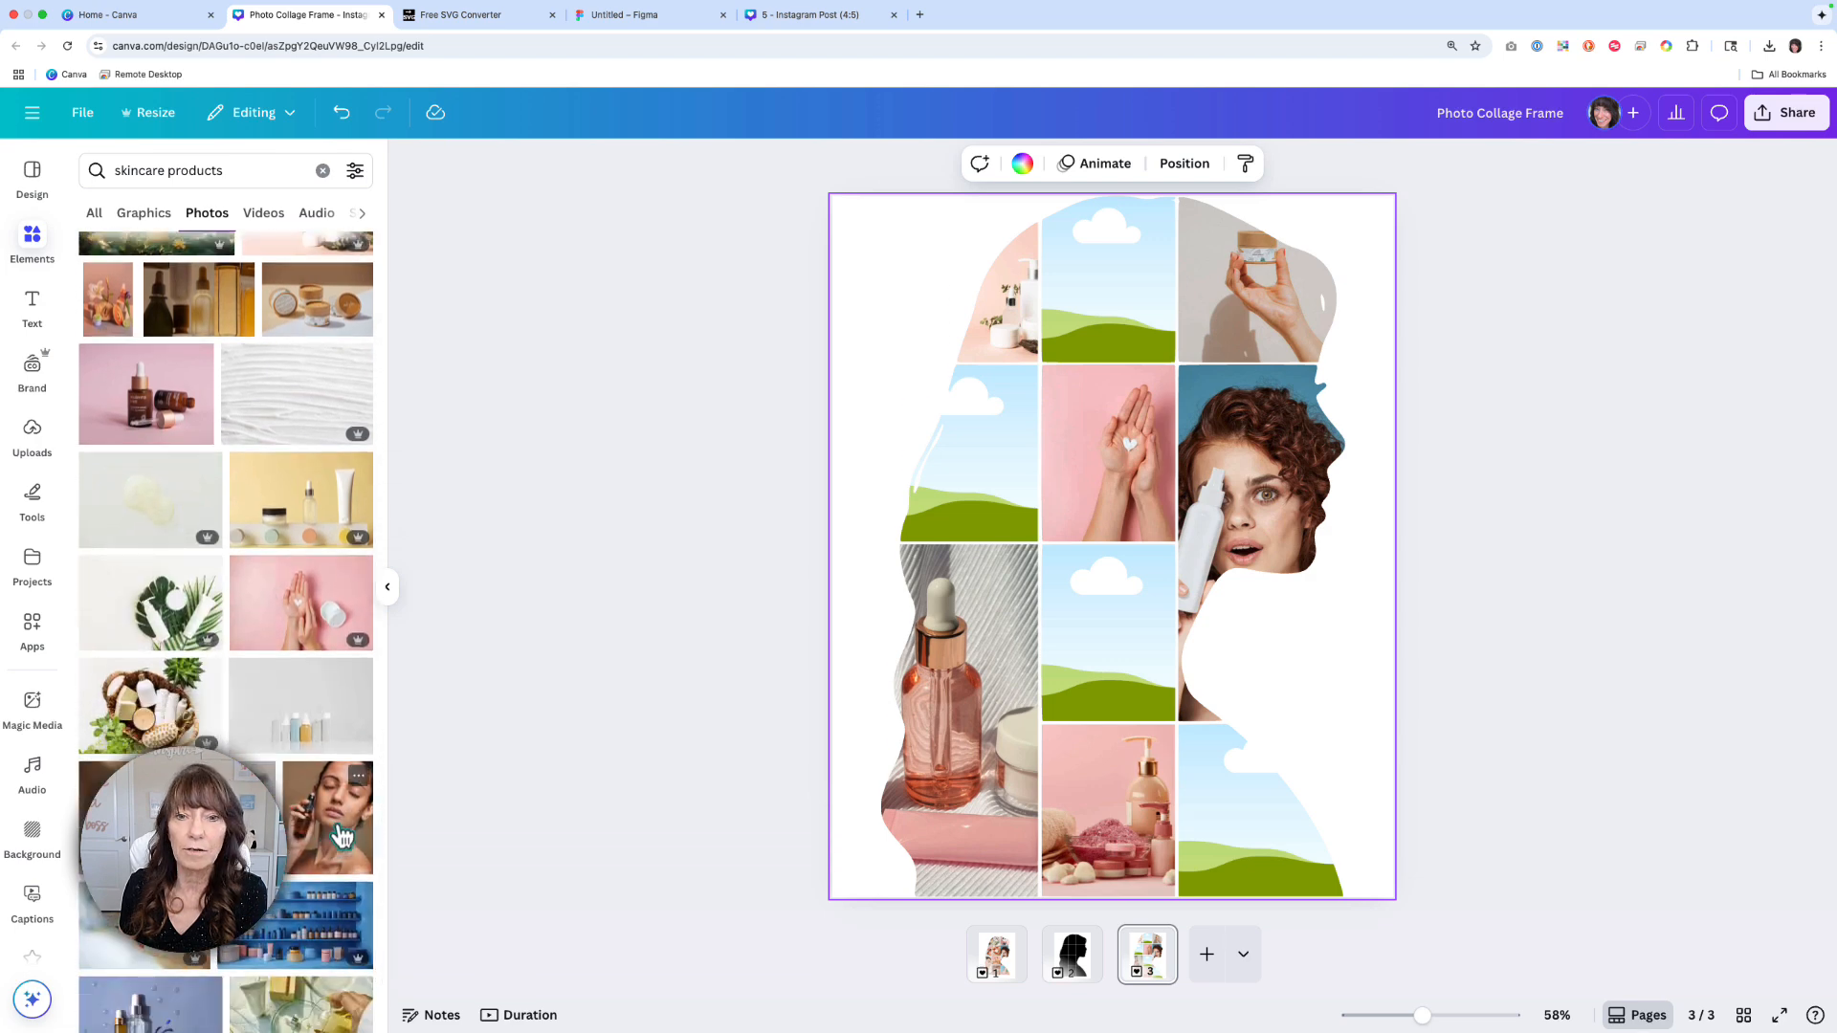
pyautogui.moveTo(322, 830); pyautogui.dragTo(976, 510)
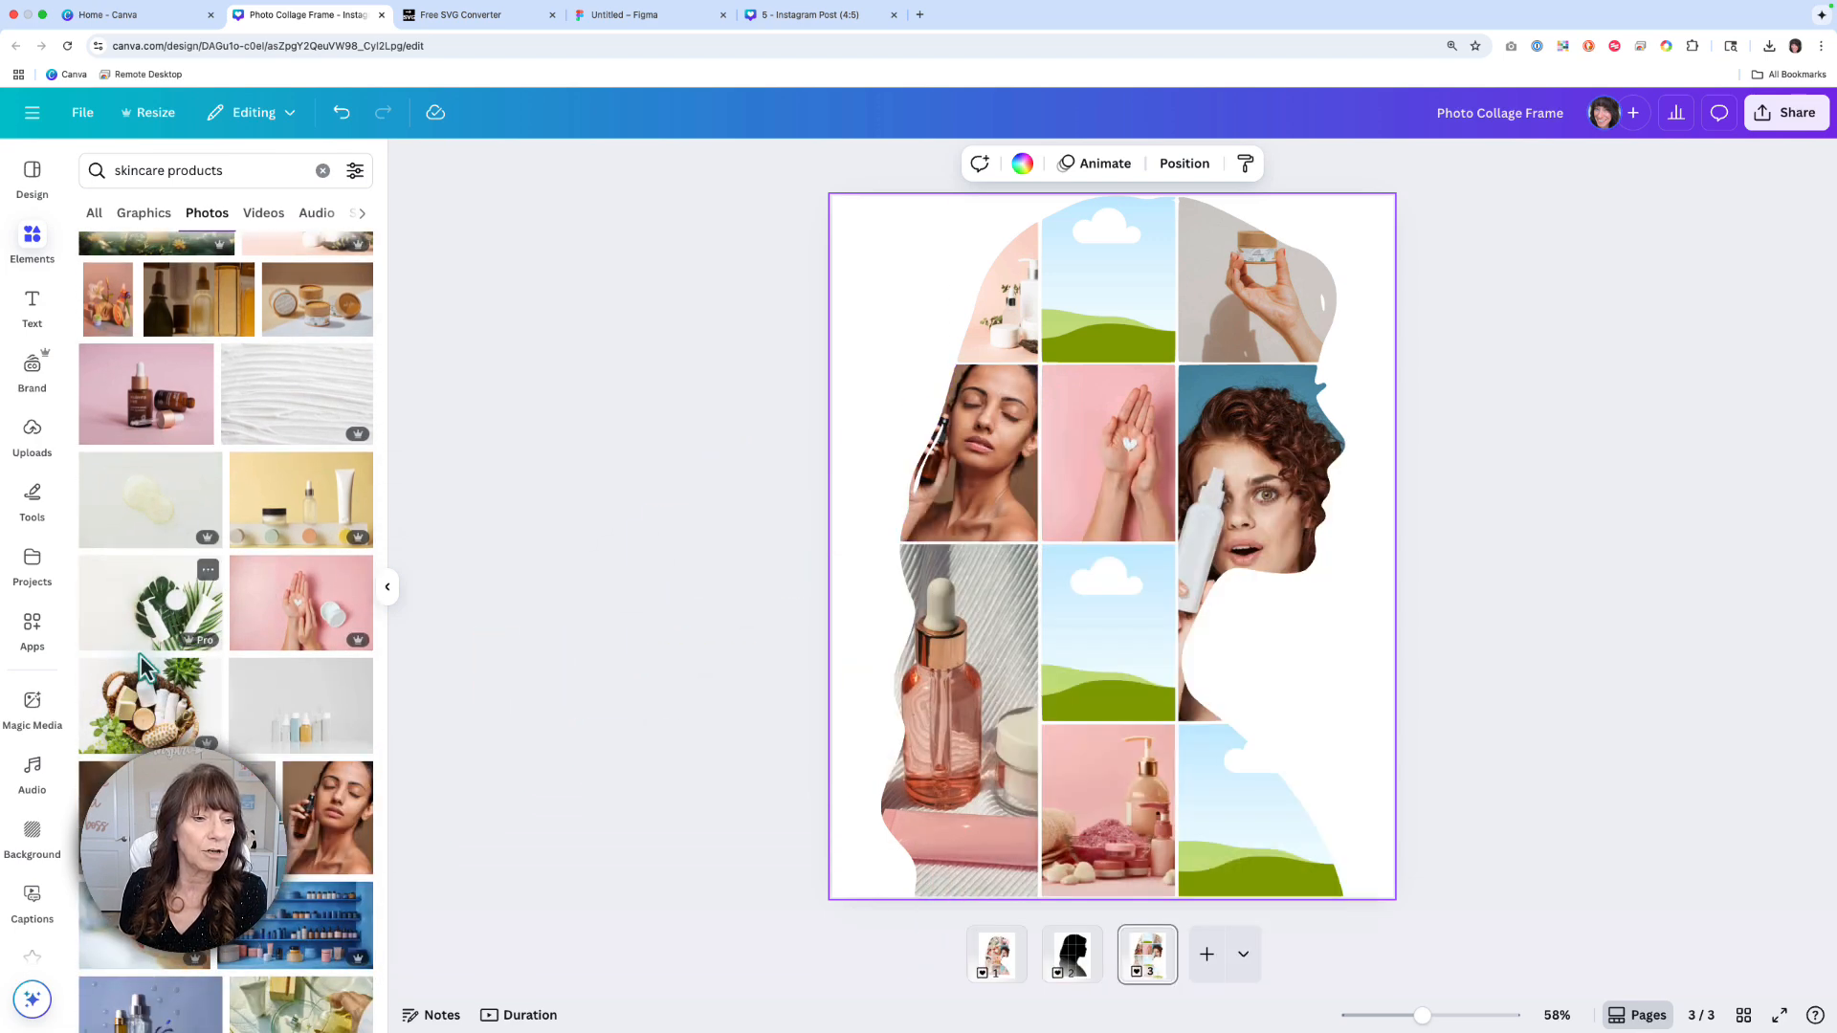
pyautogui.scroll(-2, 146, 691)
pyautogui.scroll(-1, 148, 691)
pyautogui.moveTo(143, 690); pyautogui.dragTo(1109, 279)
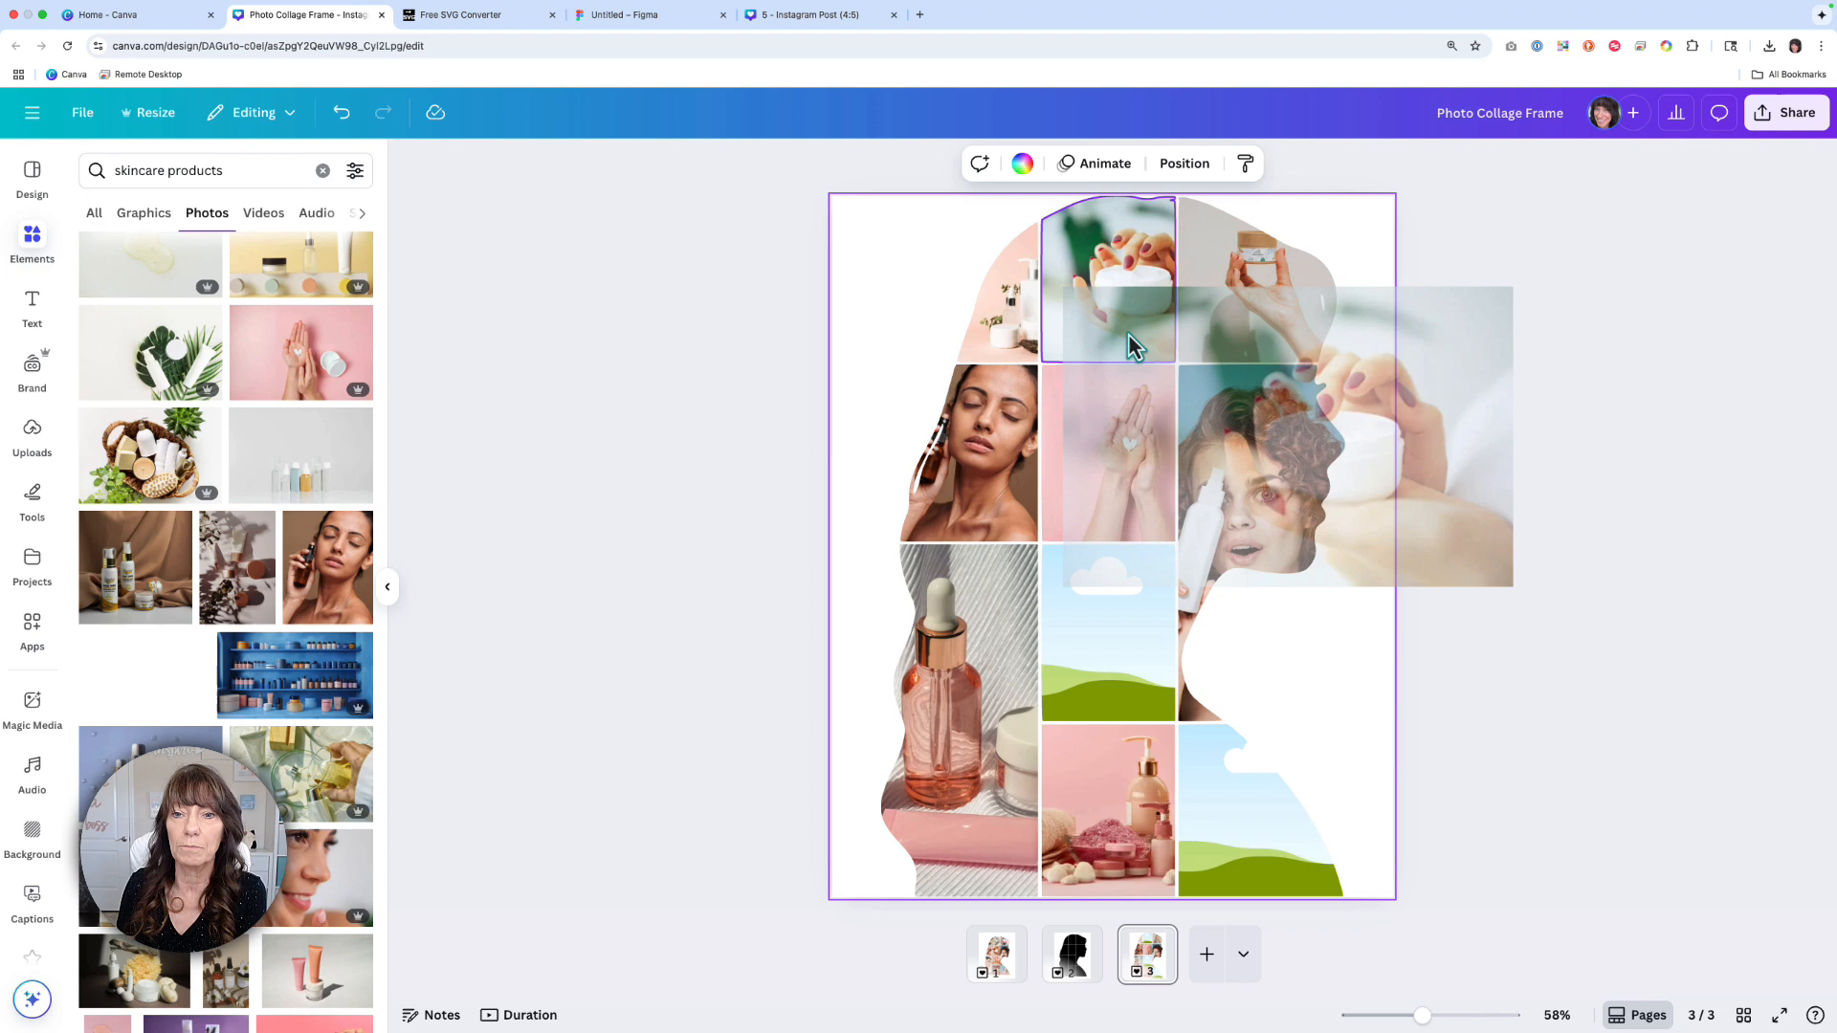
pyautogui.scroll(-3, 298, 746)
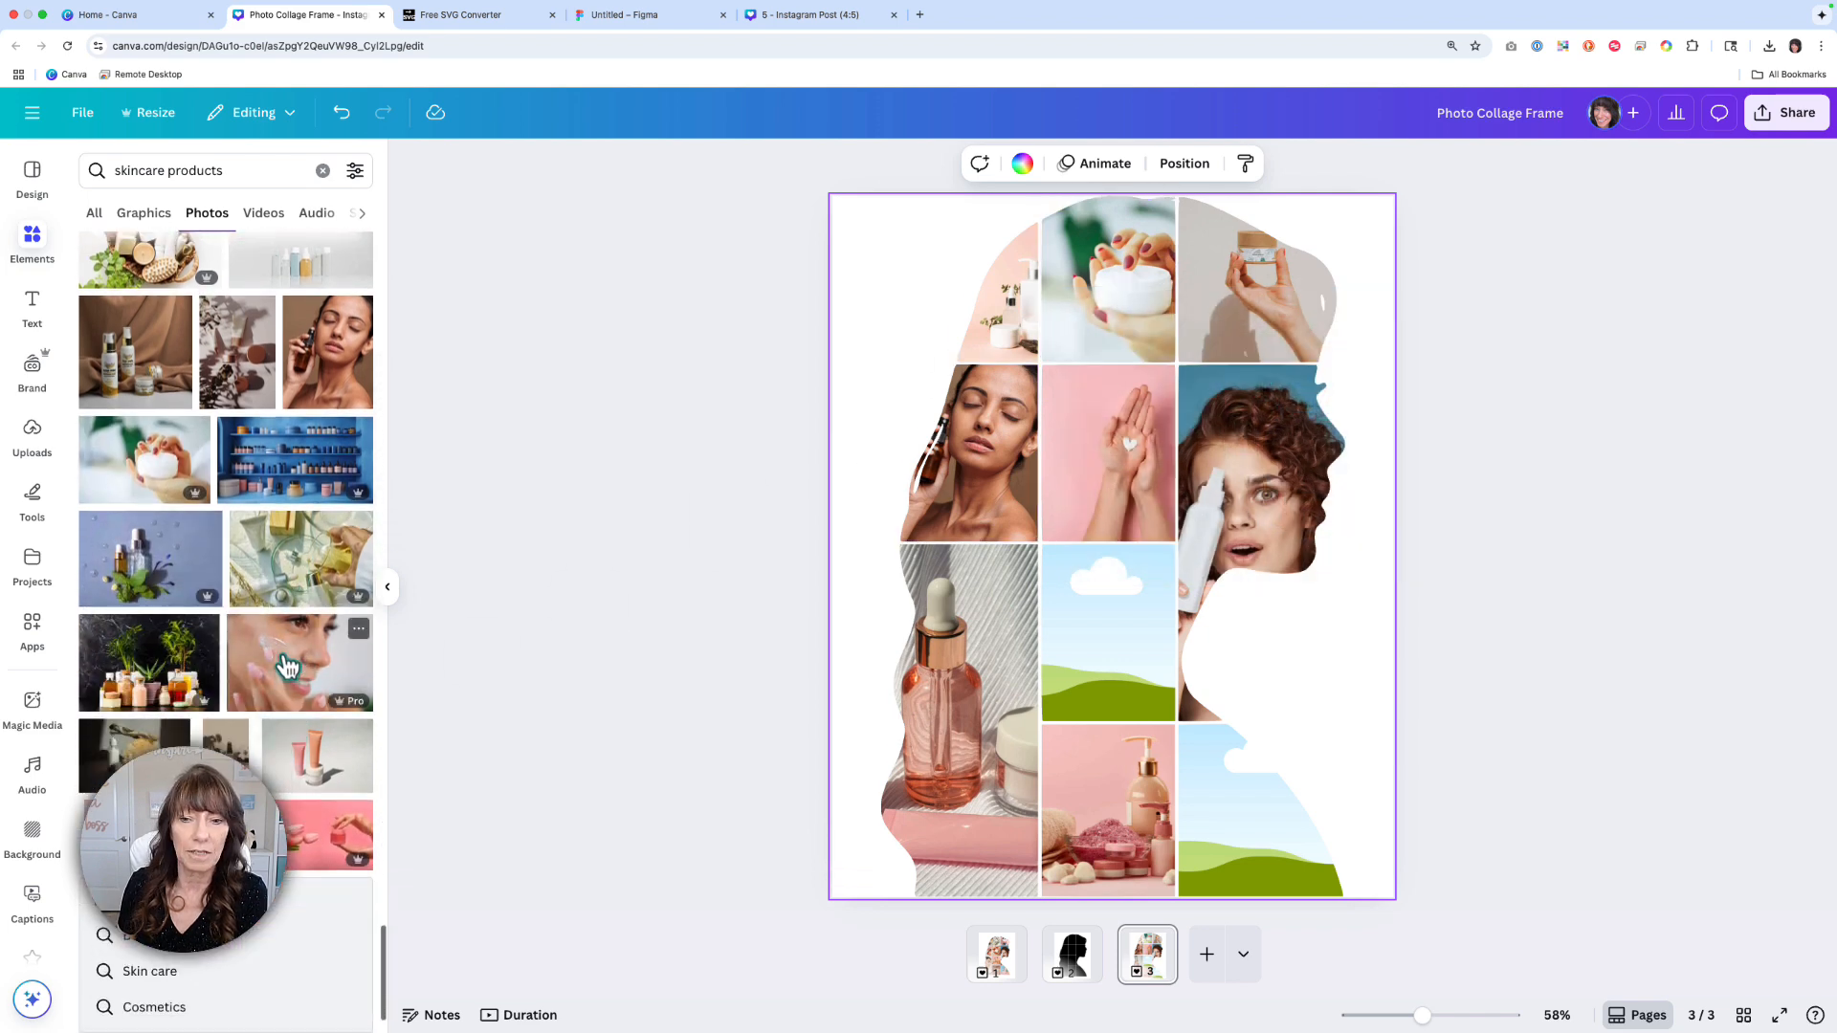
pyautogui.moveTo(302, 661); pyautogui.dragTo(1274, 857)
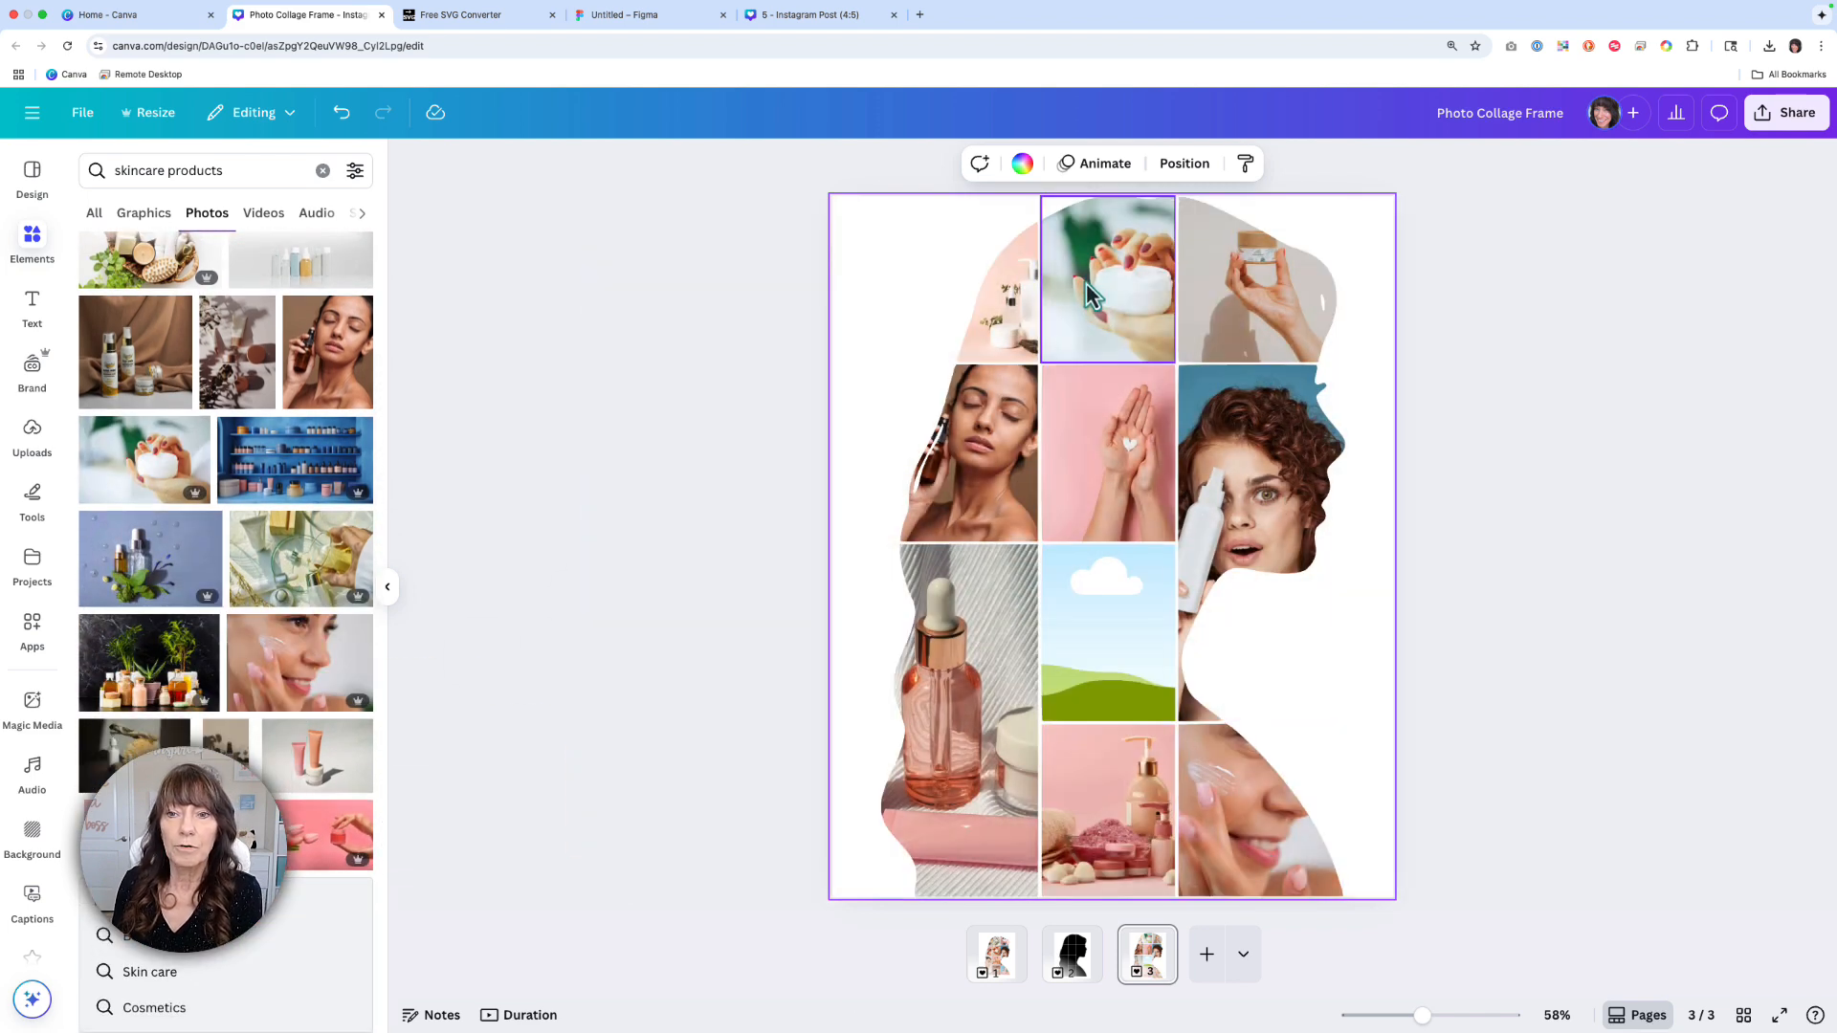
# Reframe the top-right photo lower and the top-left photo further left within their cells
pyautogui.doubleClick(1247, 292)
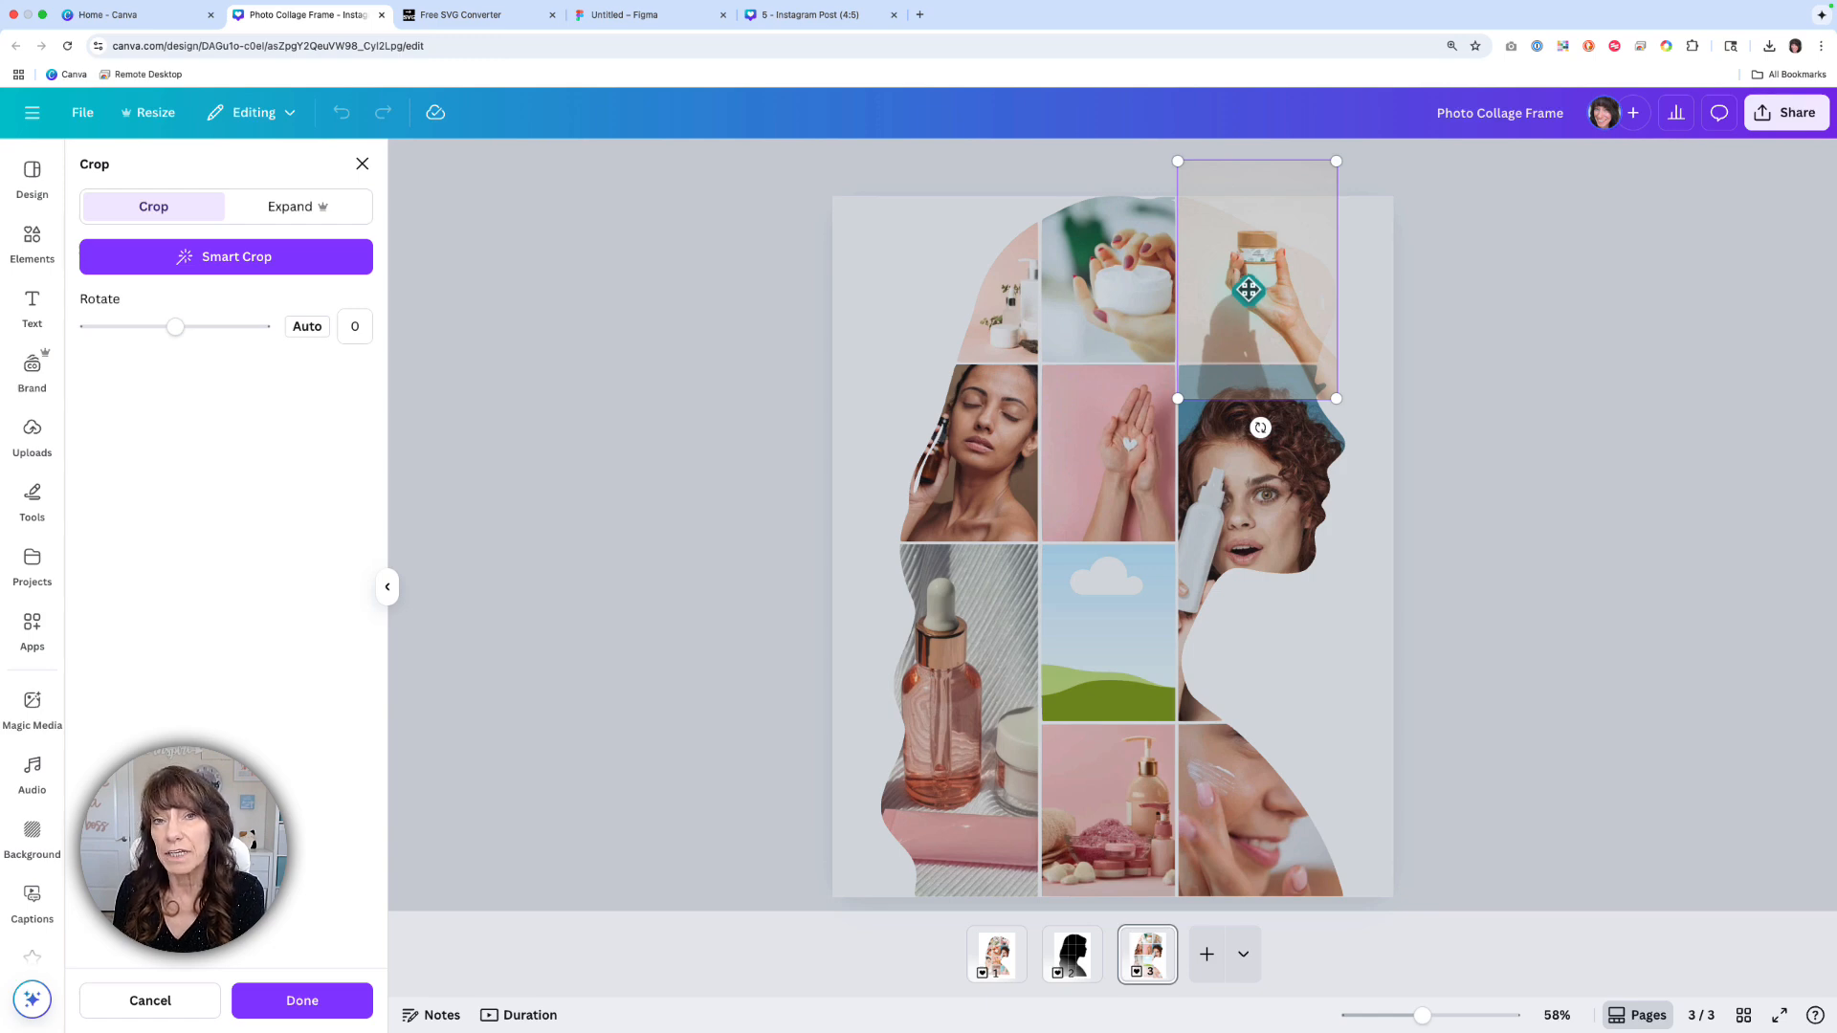
pyautogui.moveTo(1248, 290); pyautogui.dragTo(1248, 317)
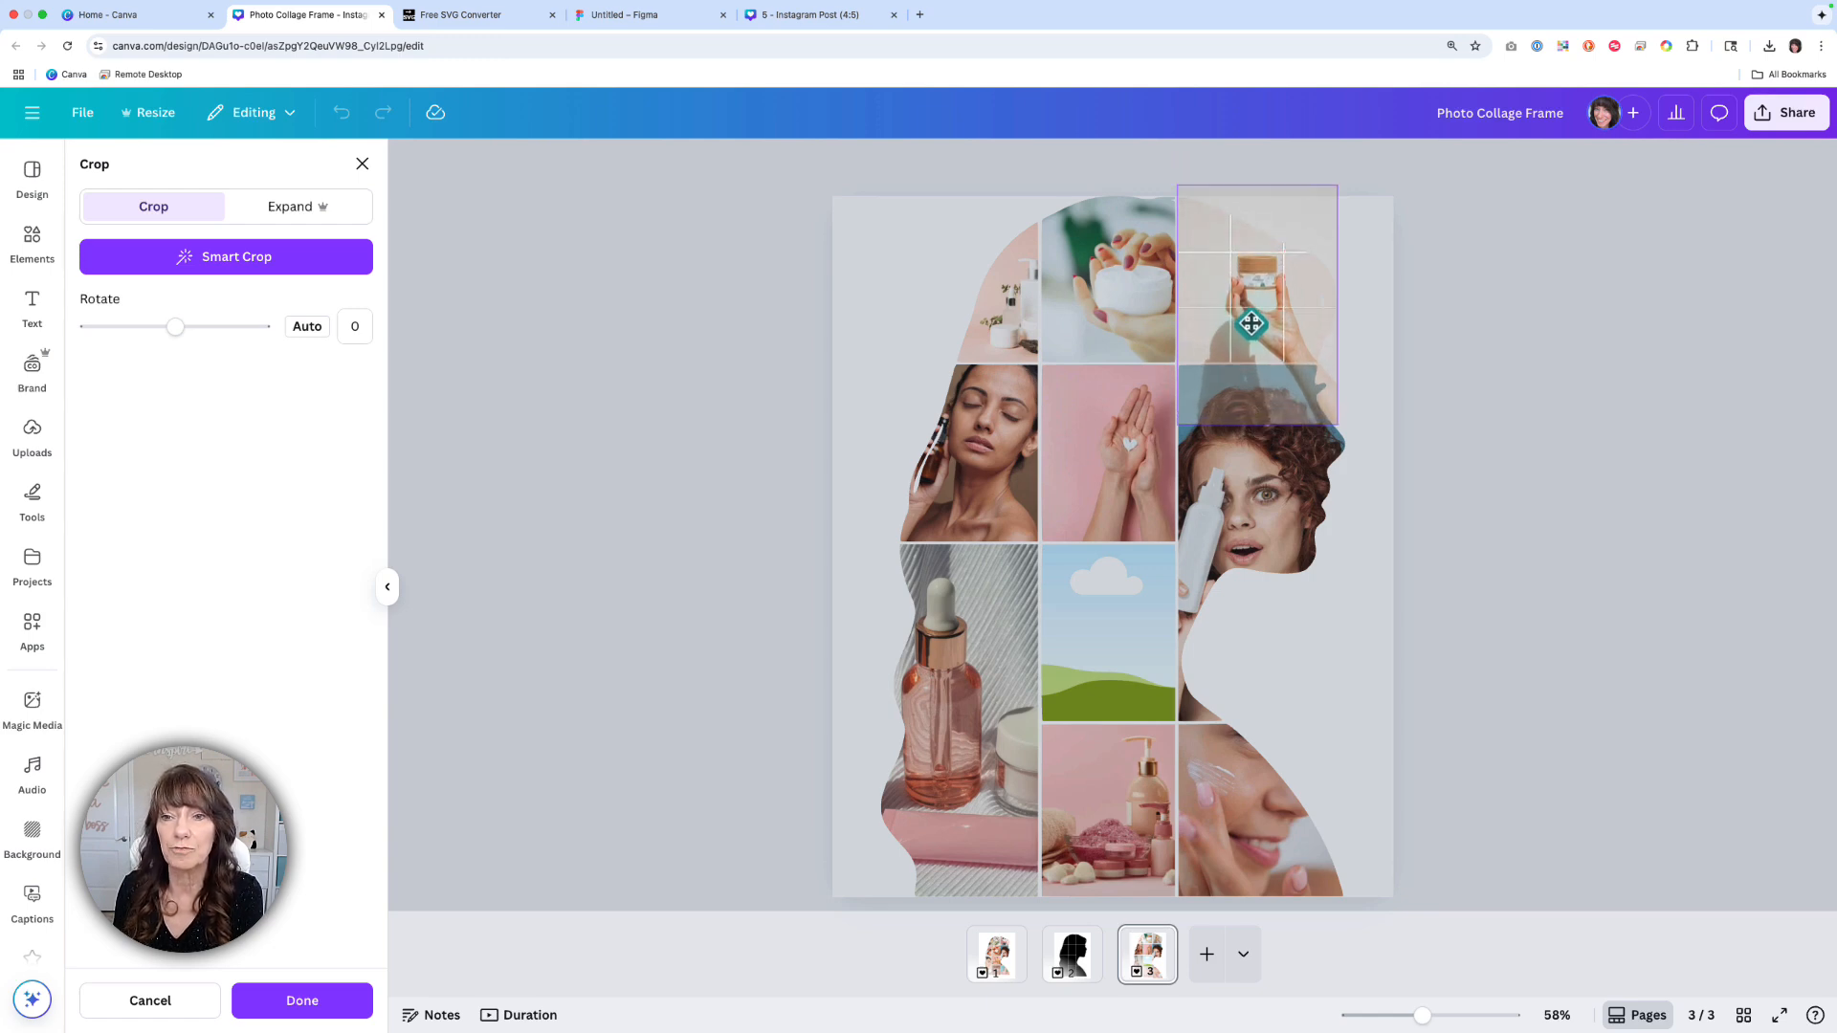
pyautogui.click(1001, 330)
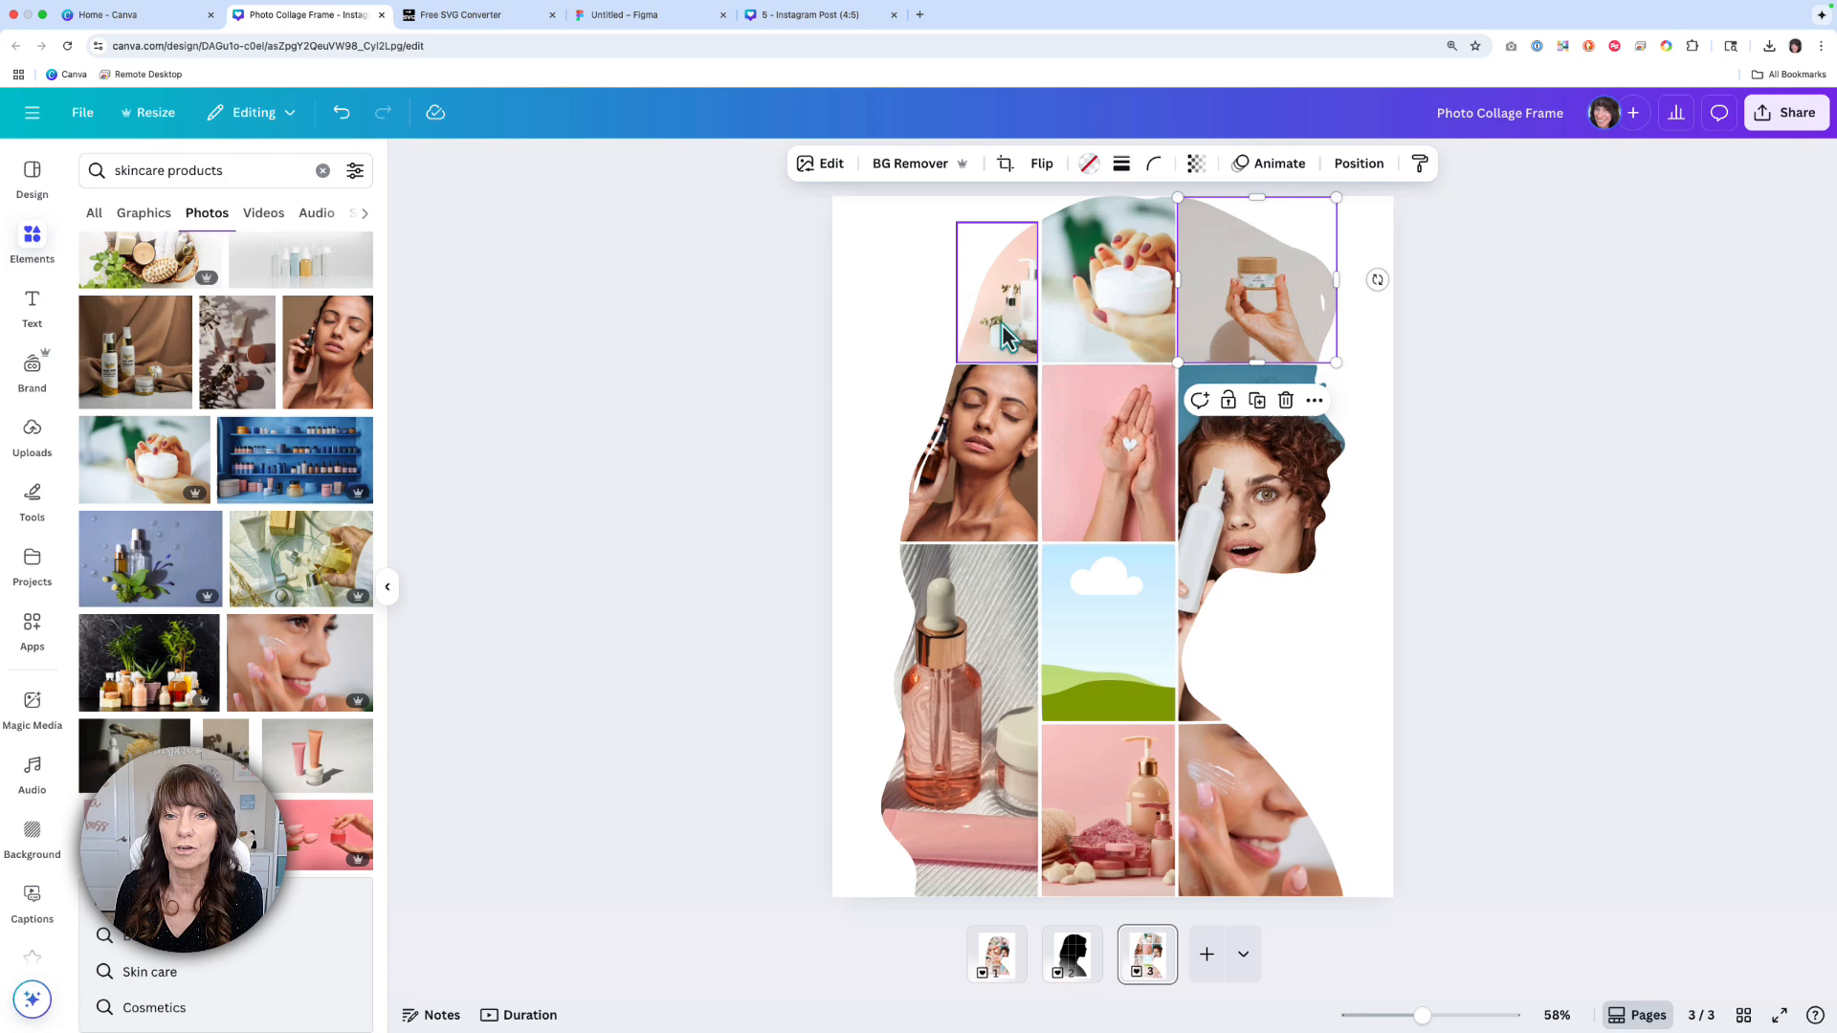
pyautogui.doubleClick(1002, 325)
pyautogui.moveTo(1002, 325); pyautogui.dragTo(968, 336)
pyautogui.click(775, 454)
# Reframe the pink-hand photo to the left and the serum-bottle photo to the right within their cells
pyautogui.doubleClick(1124, 476)
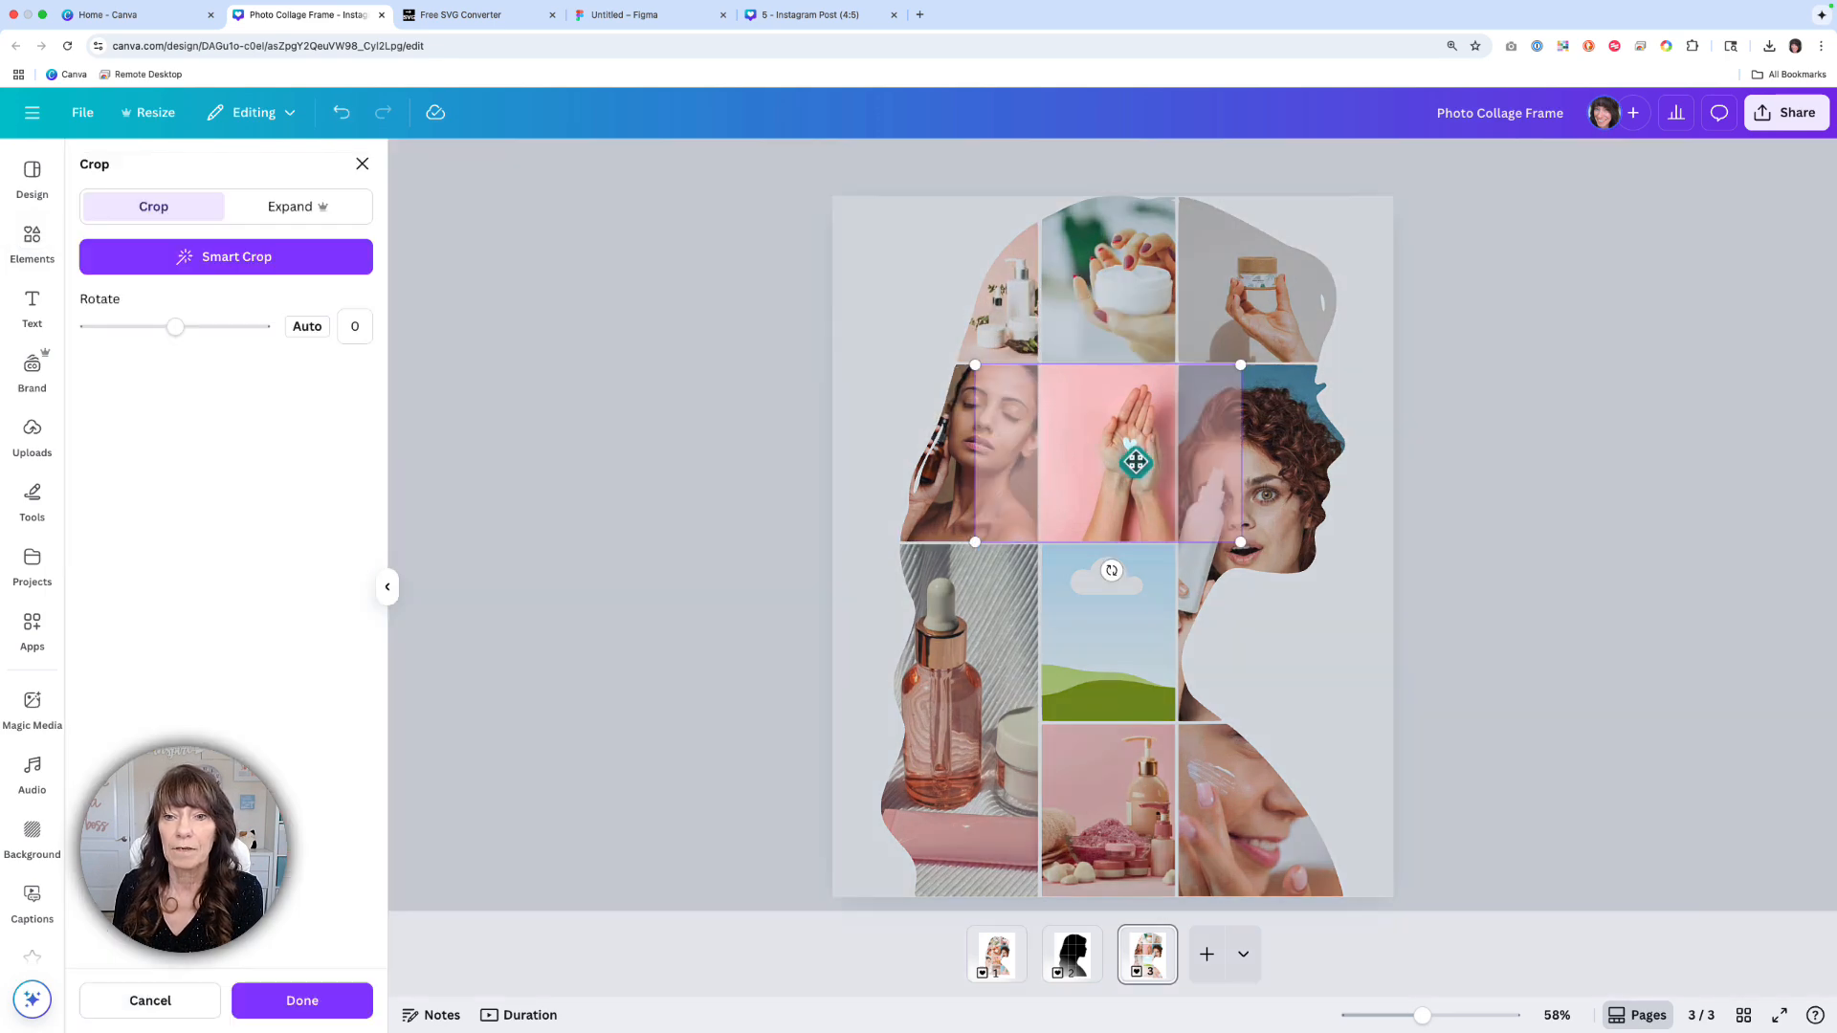
pyautogui.moveTo(1136, 460); pyautogui.dragTo(1108, 456)
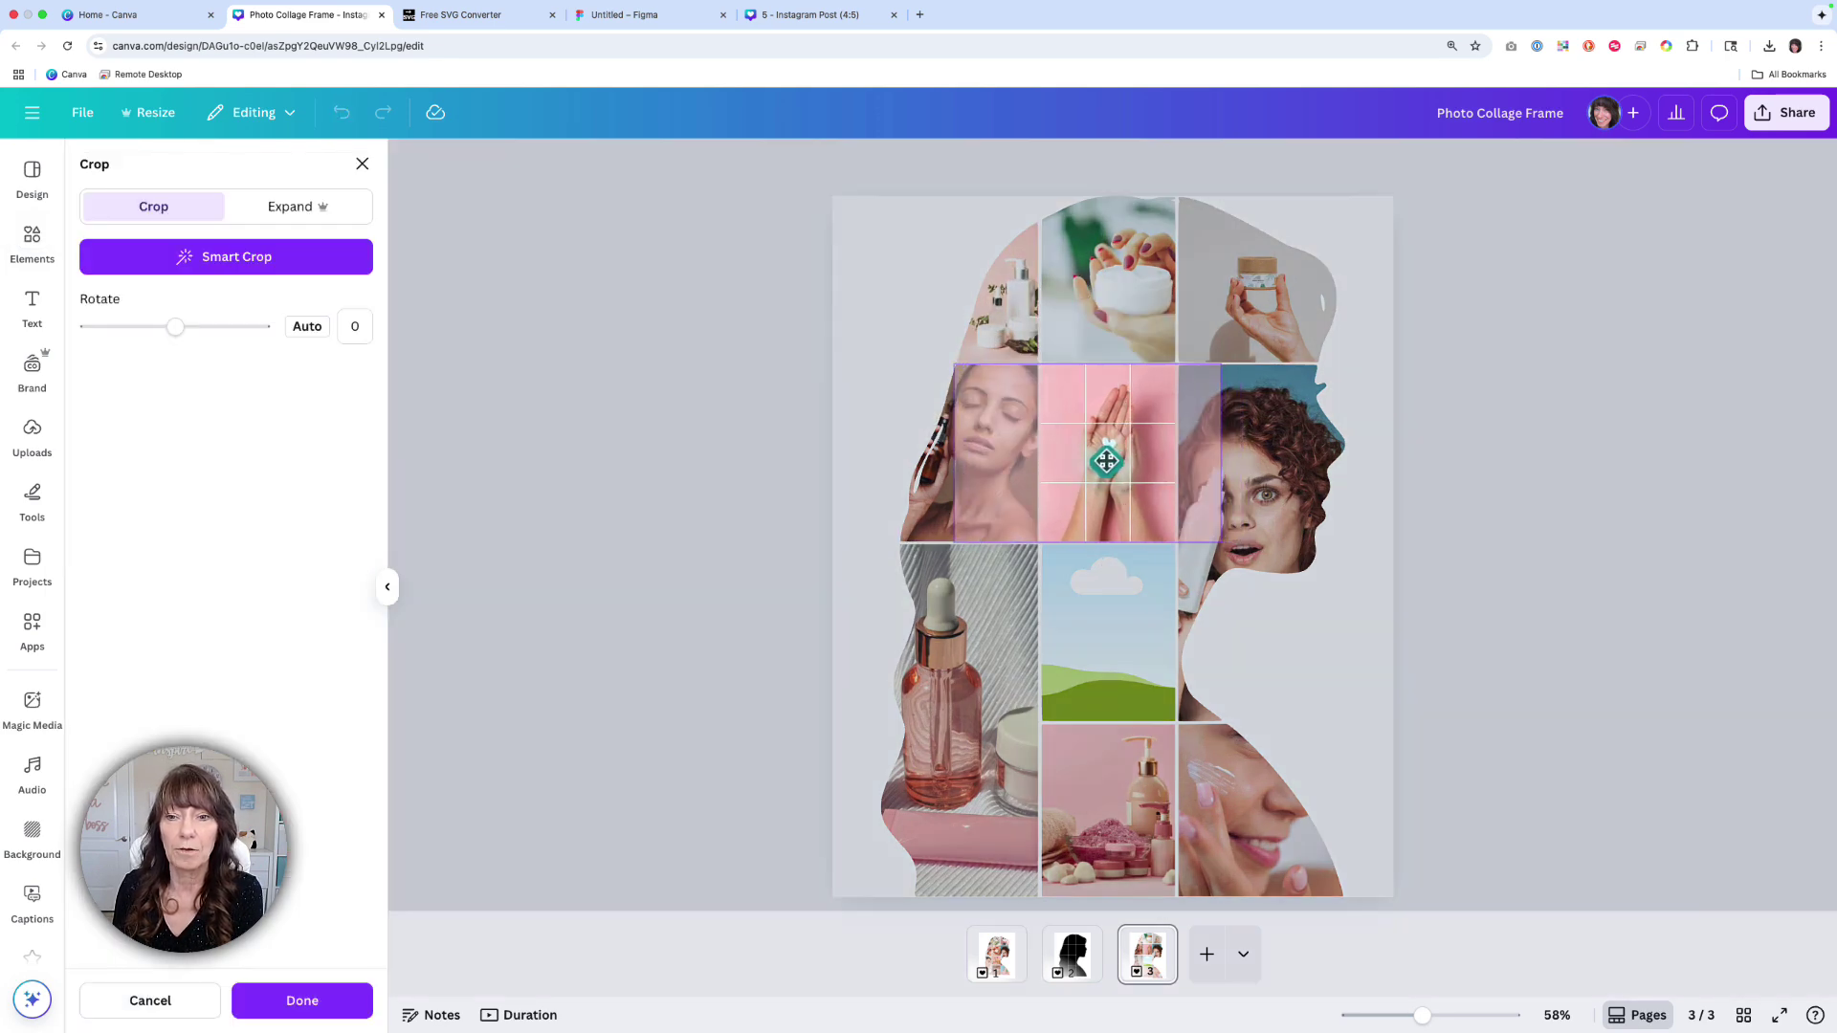
pyautogui.click(1458, 505)
pyautogui.doubleClick(976, 669)
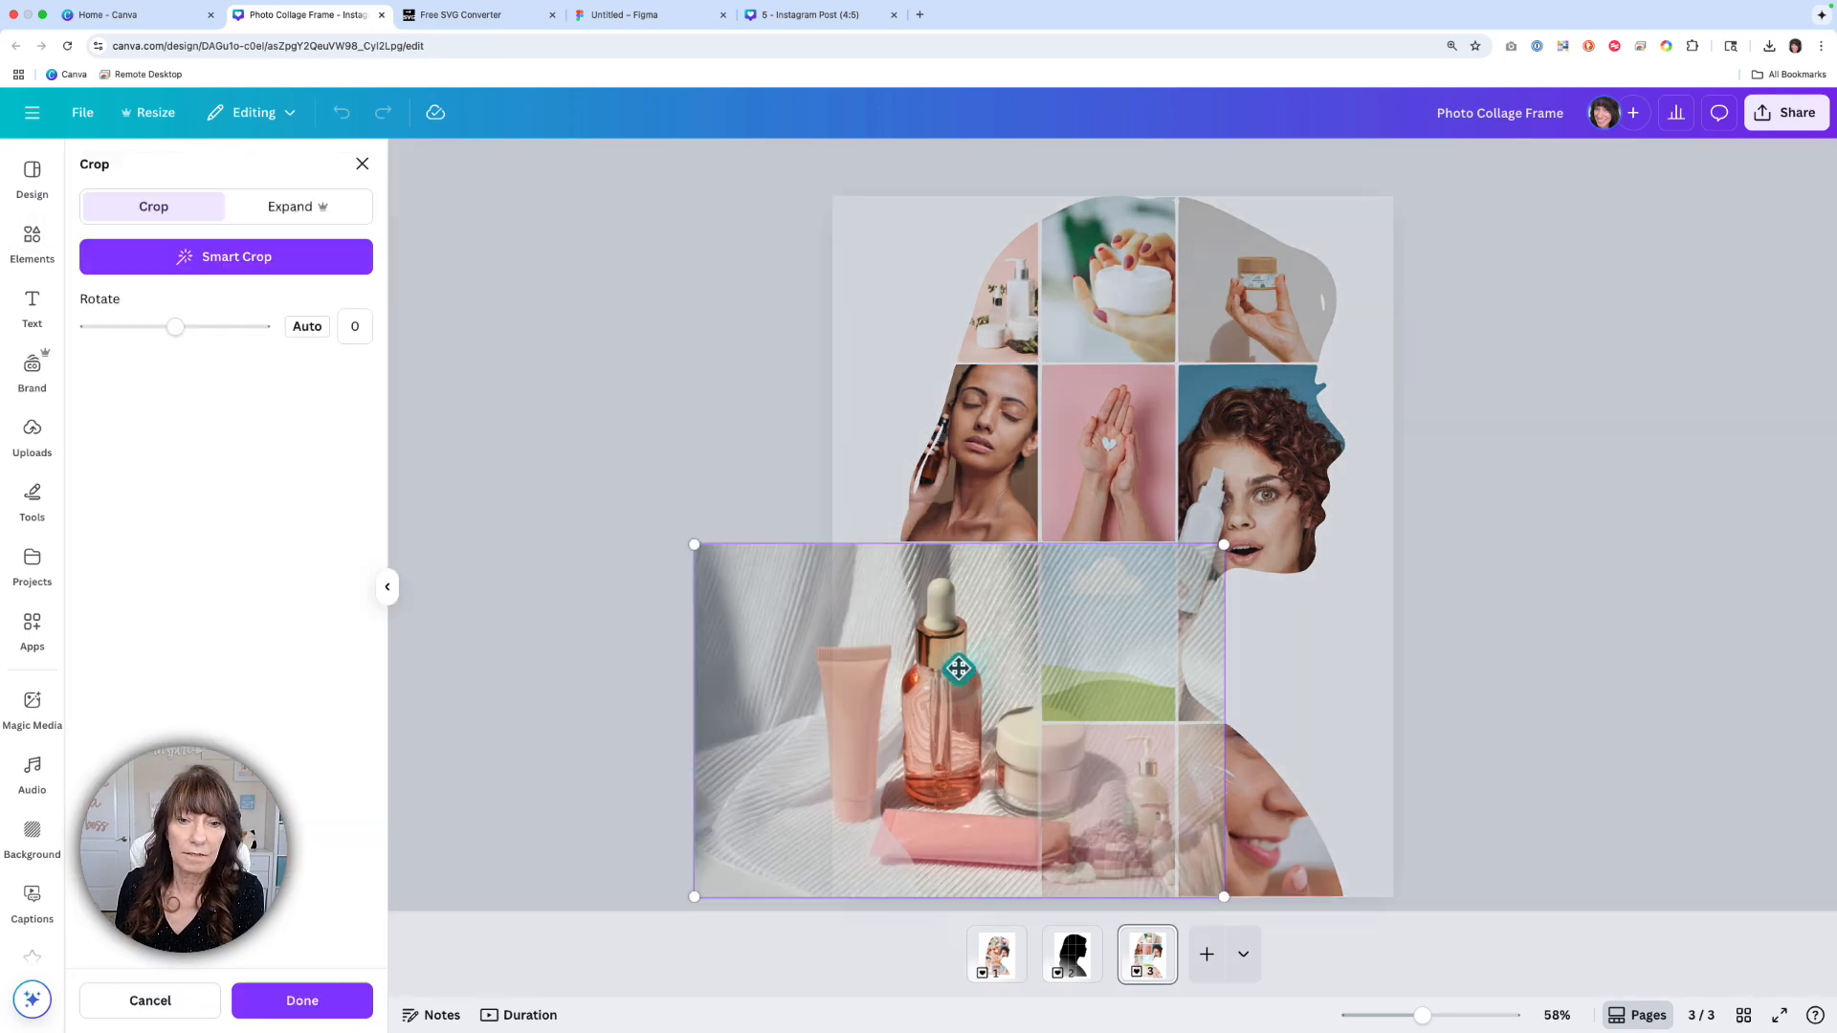
pyautogui.moveTo(977, 666); pyautogui.dragTo(996, 666)
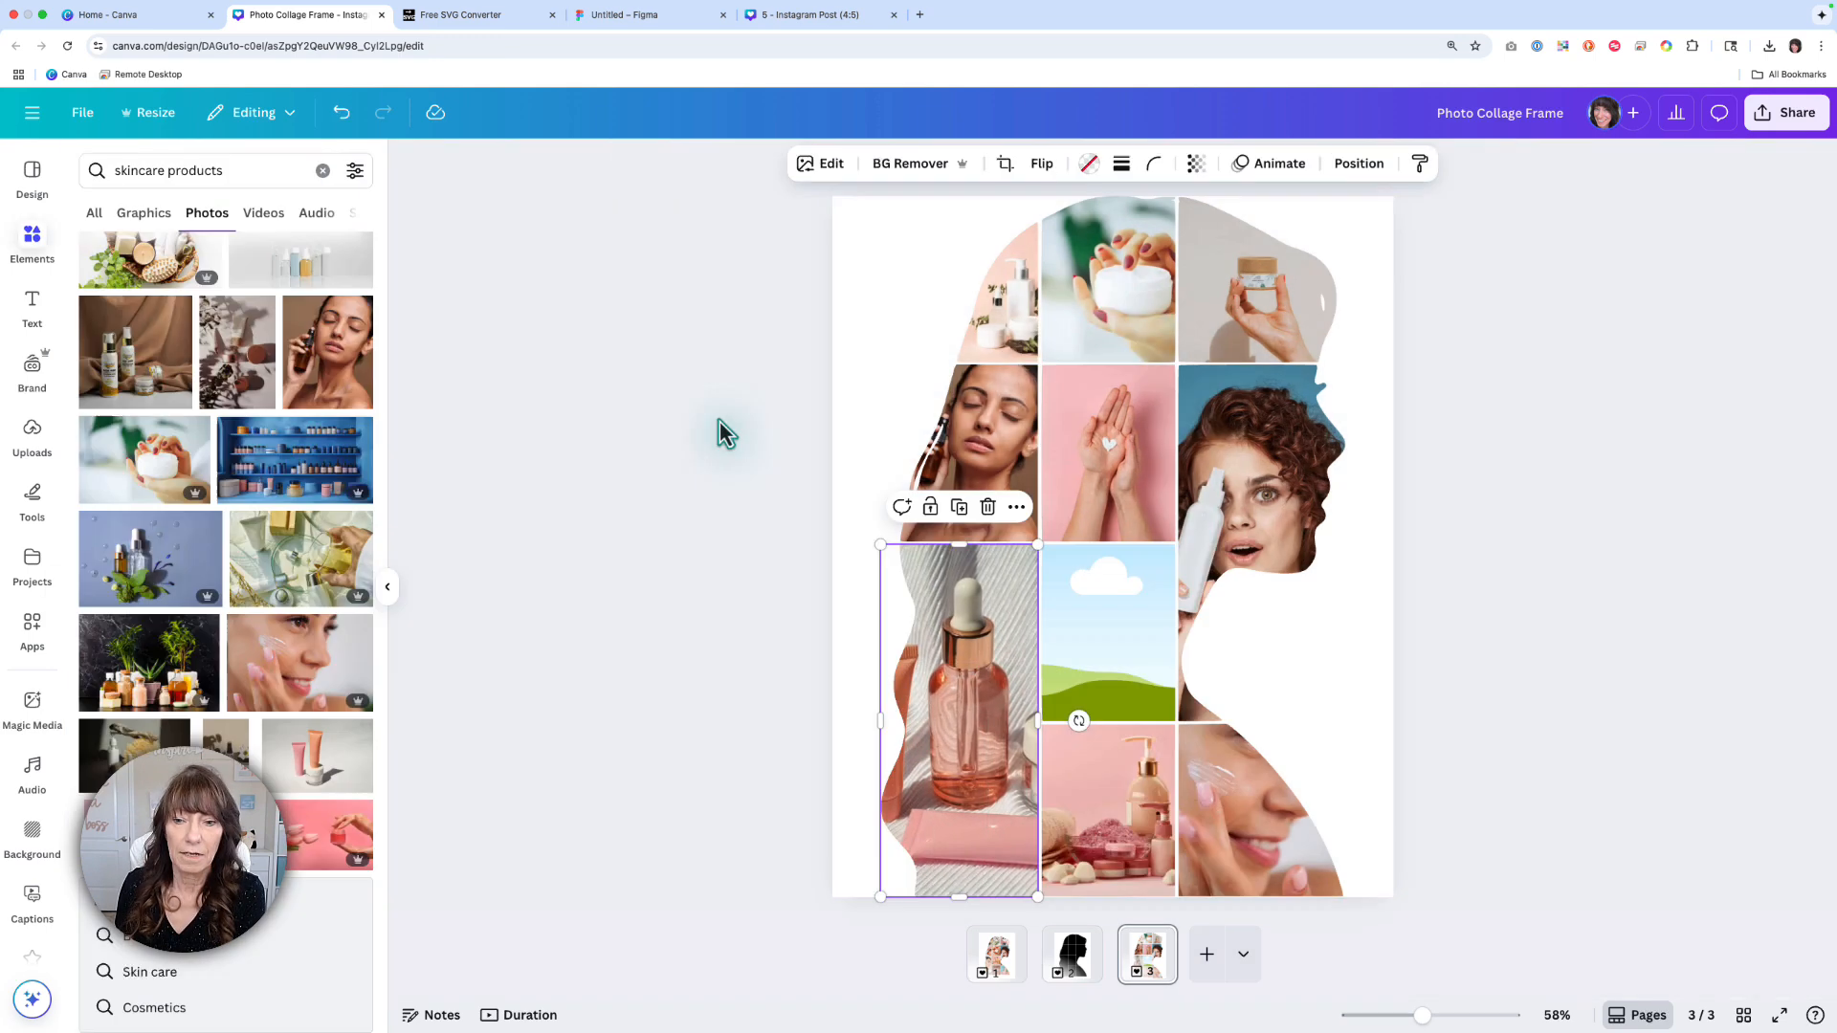
pyautogui.moveTo(316, 758)
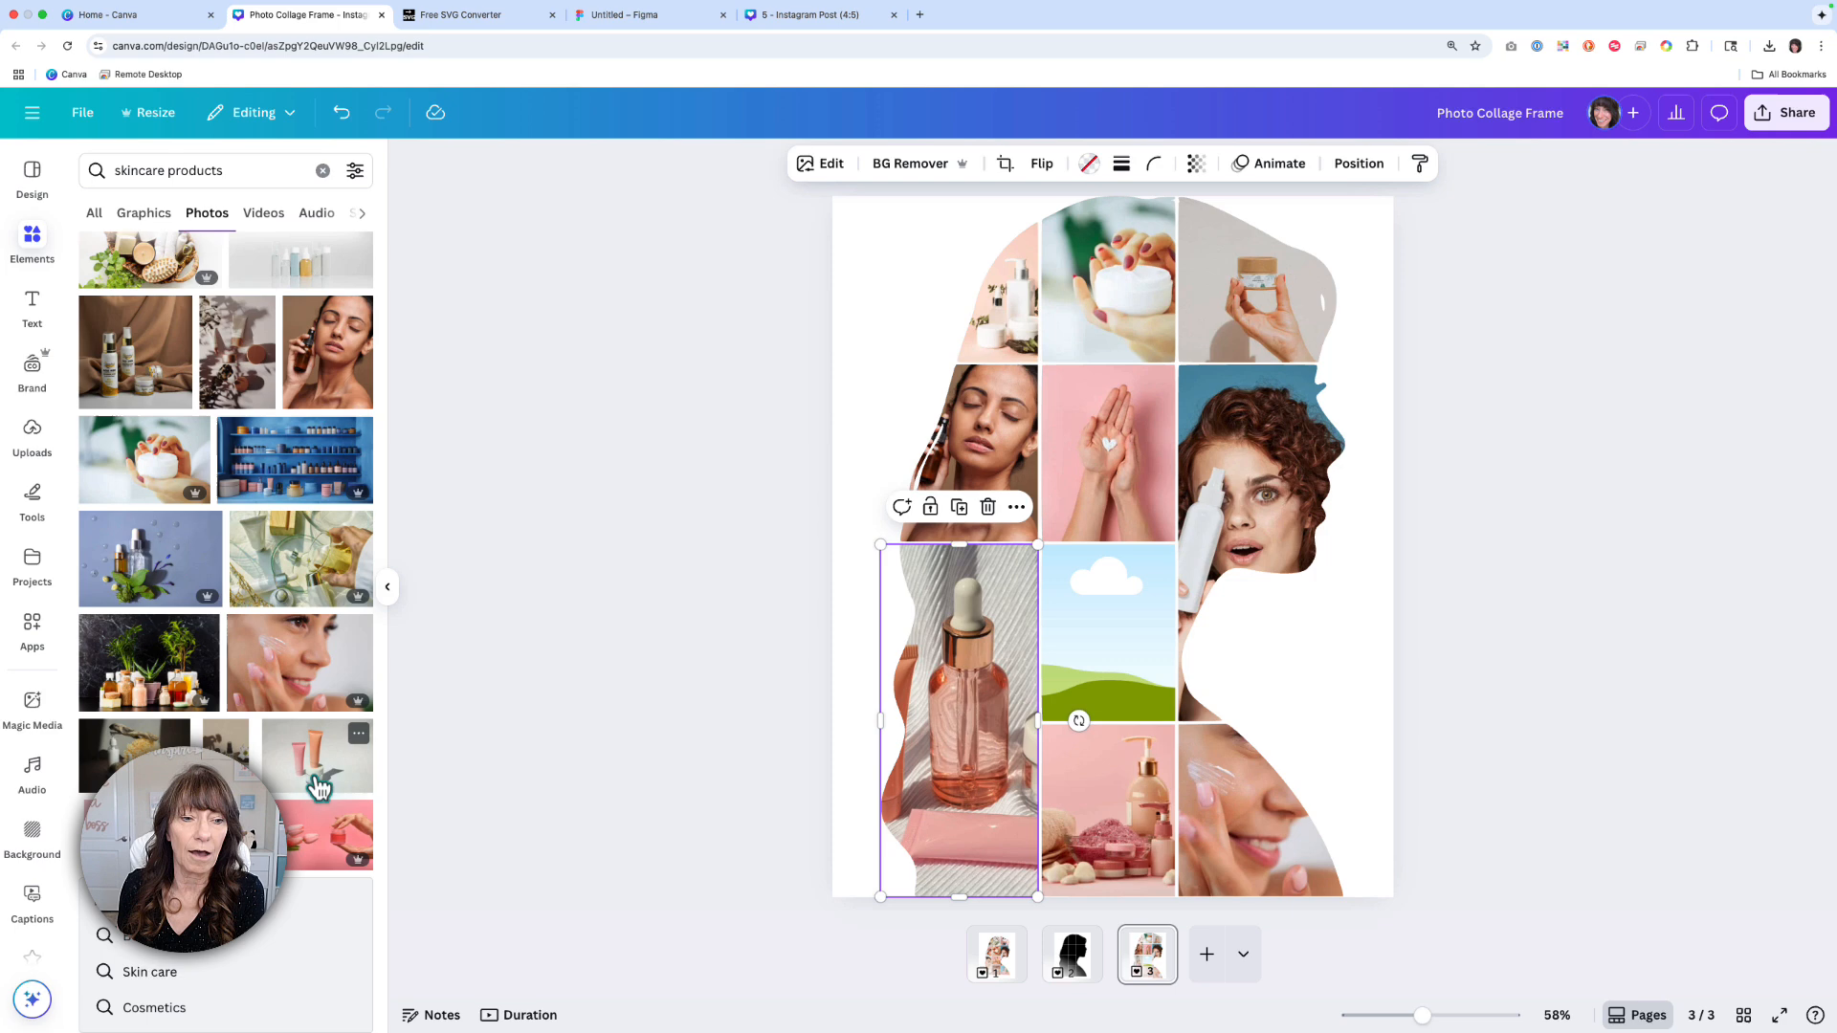
# Fill the last middle sky cell with the pink jar photo and confirm its framing
pyautogui.moveTo(319, 787)
pyautogui.mouseDown()
pyautogui.moveTo(1134, 636)
pyautogui.moveTo(1041, 622)
pyautogui.mouseUp()
pyautogui.doubleClick(1134, 635)
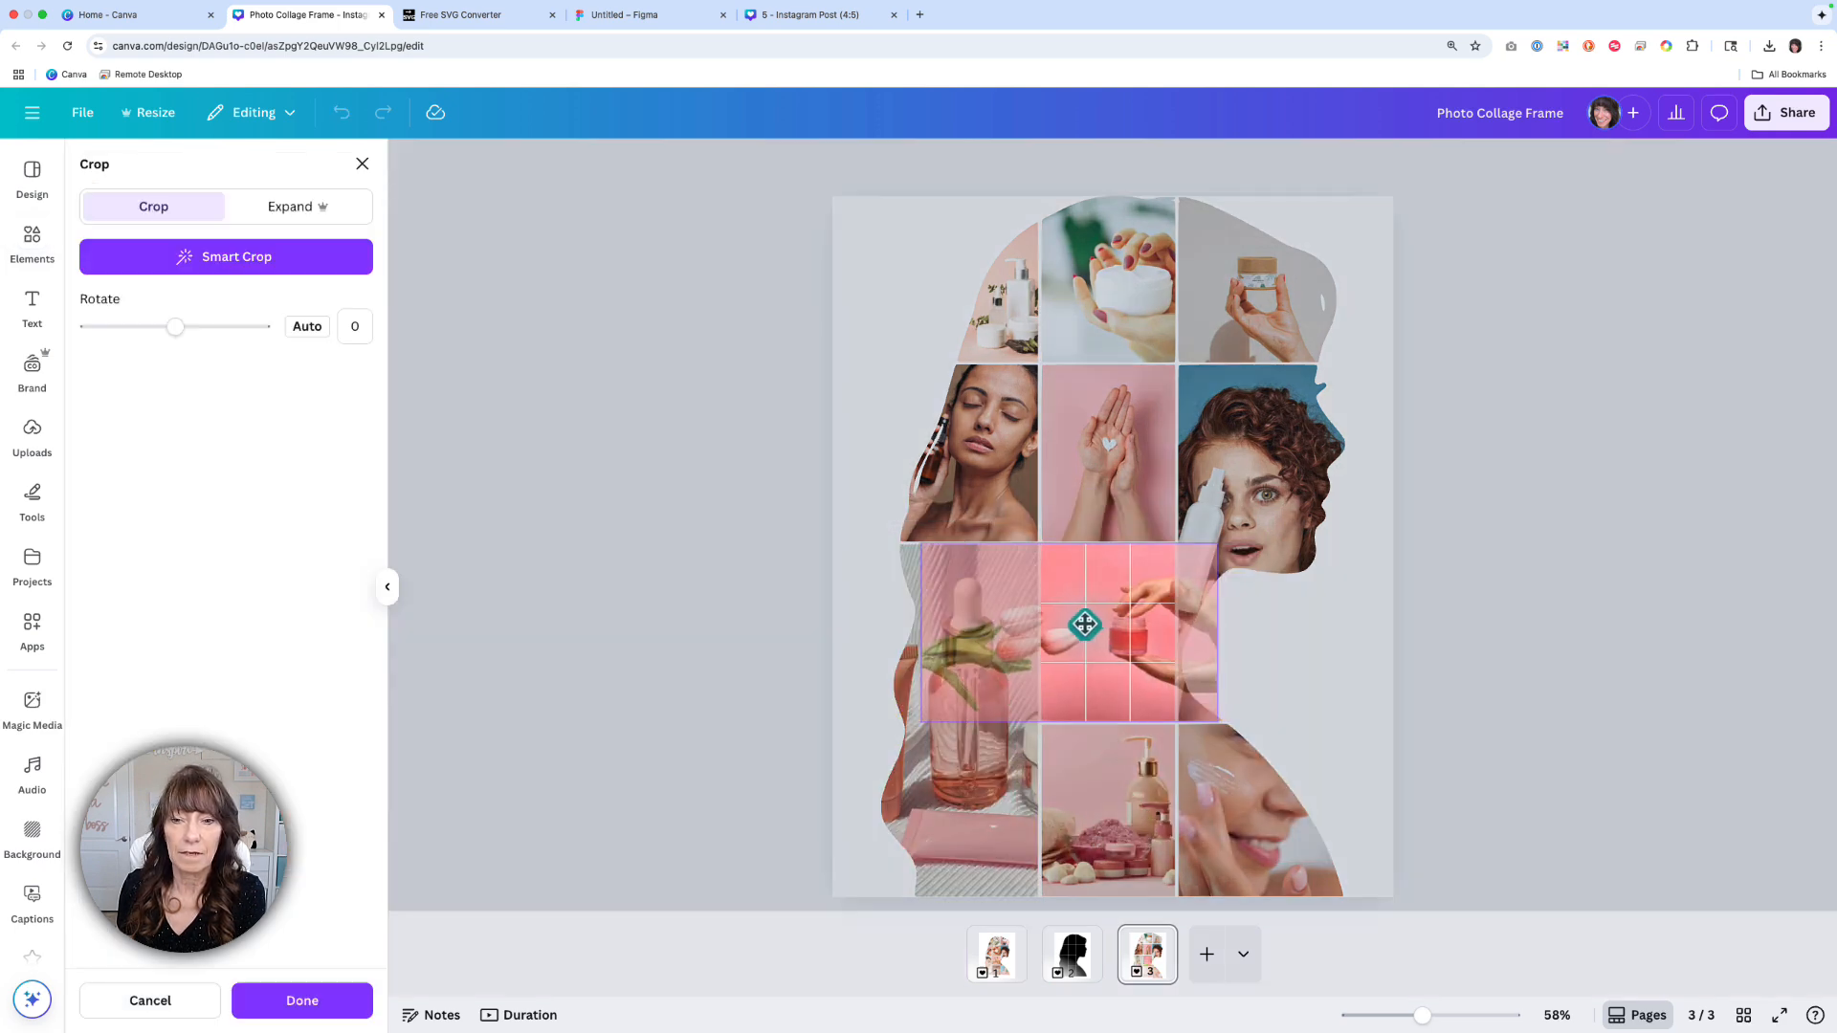
pyautogui.click(1580, 608)
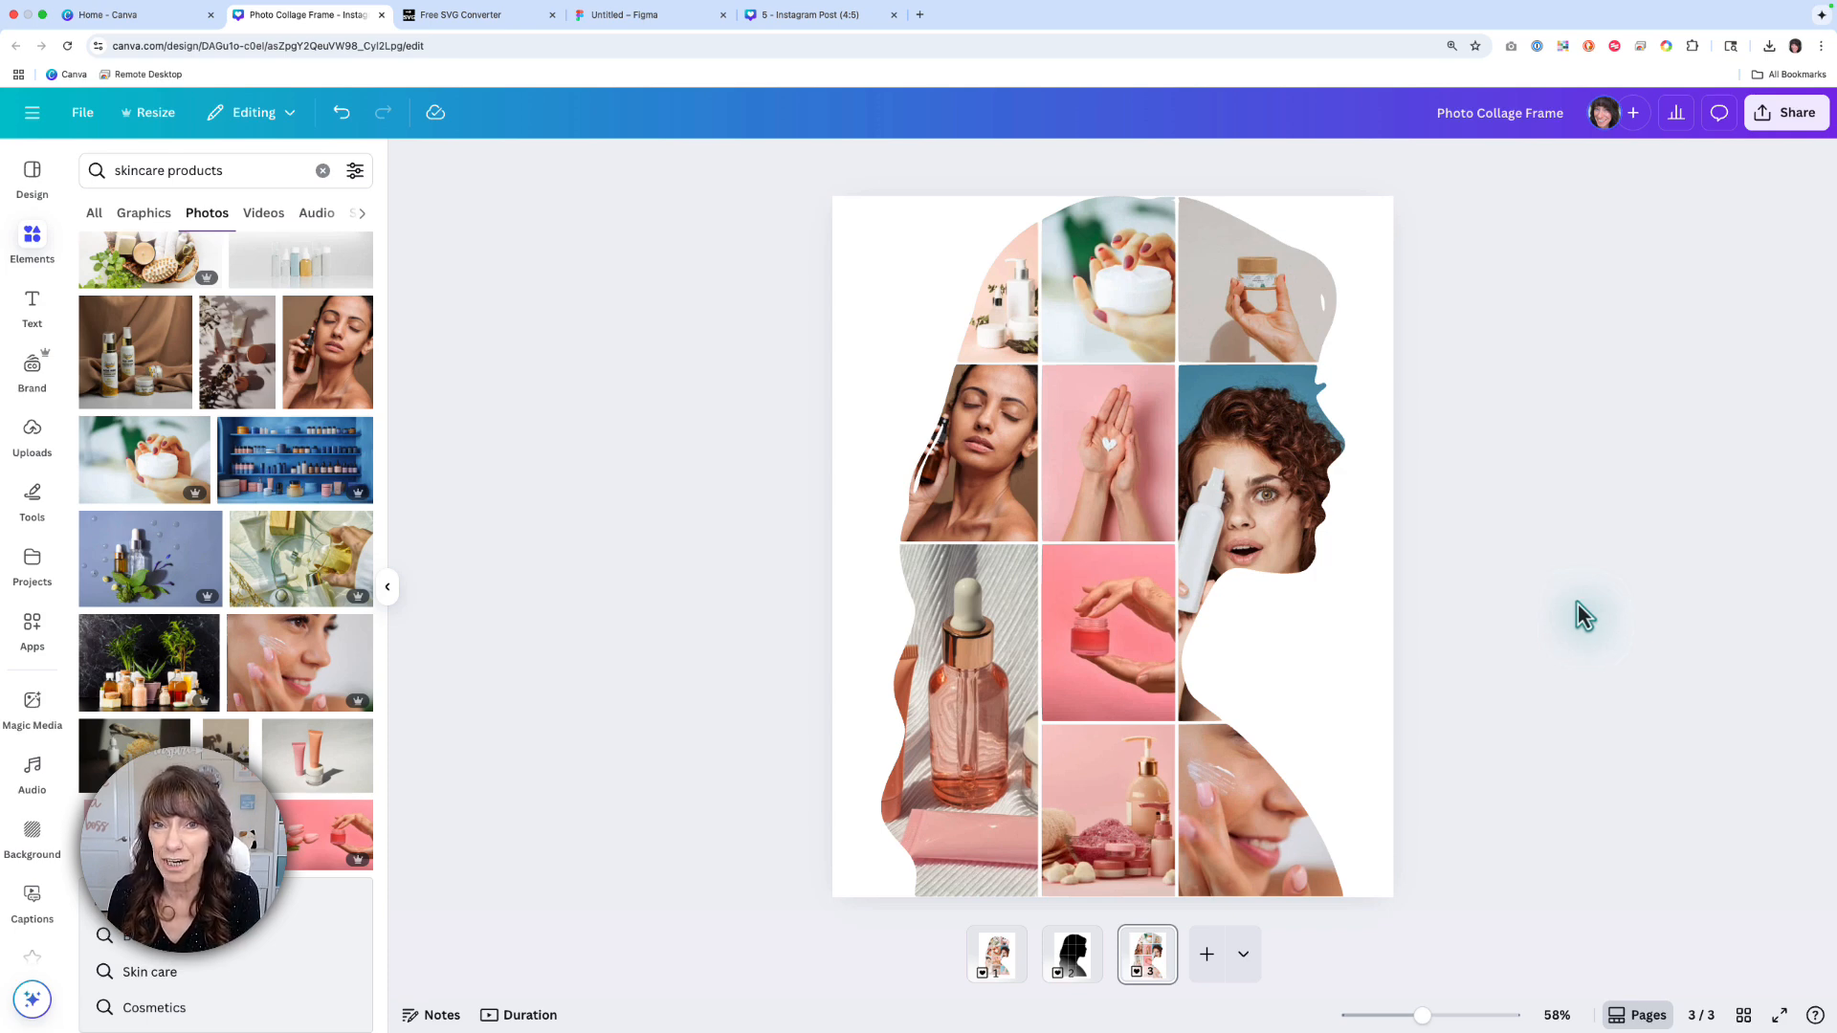
# Add a blank fourth page, then undo an accidental move of the top-right photo out of its cell
pyautogui.hotkey('ctrl', 'Return')
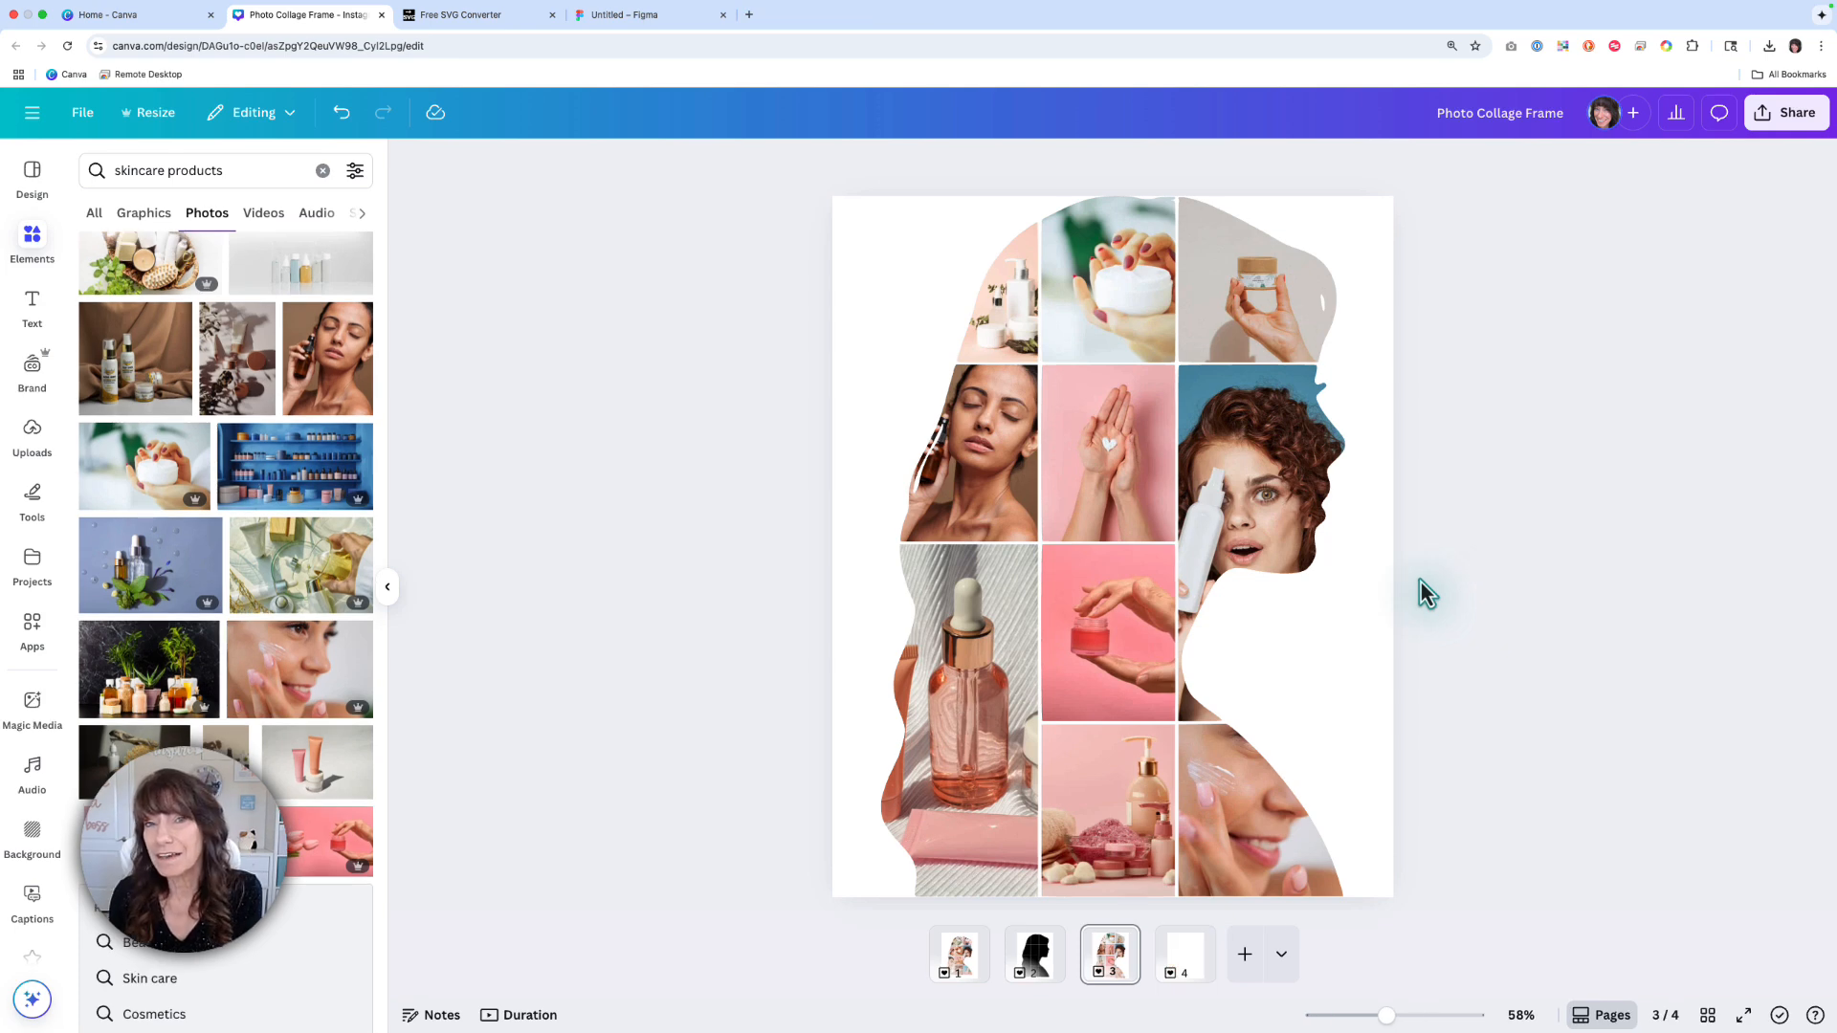
pyautogui.click(1248, 327)
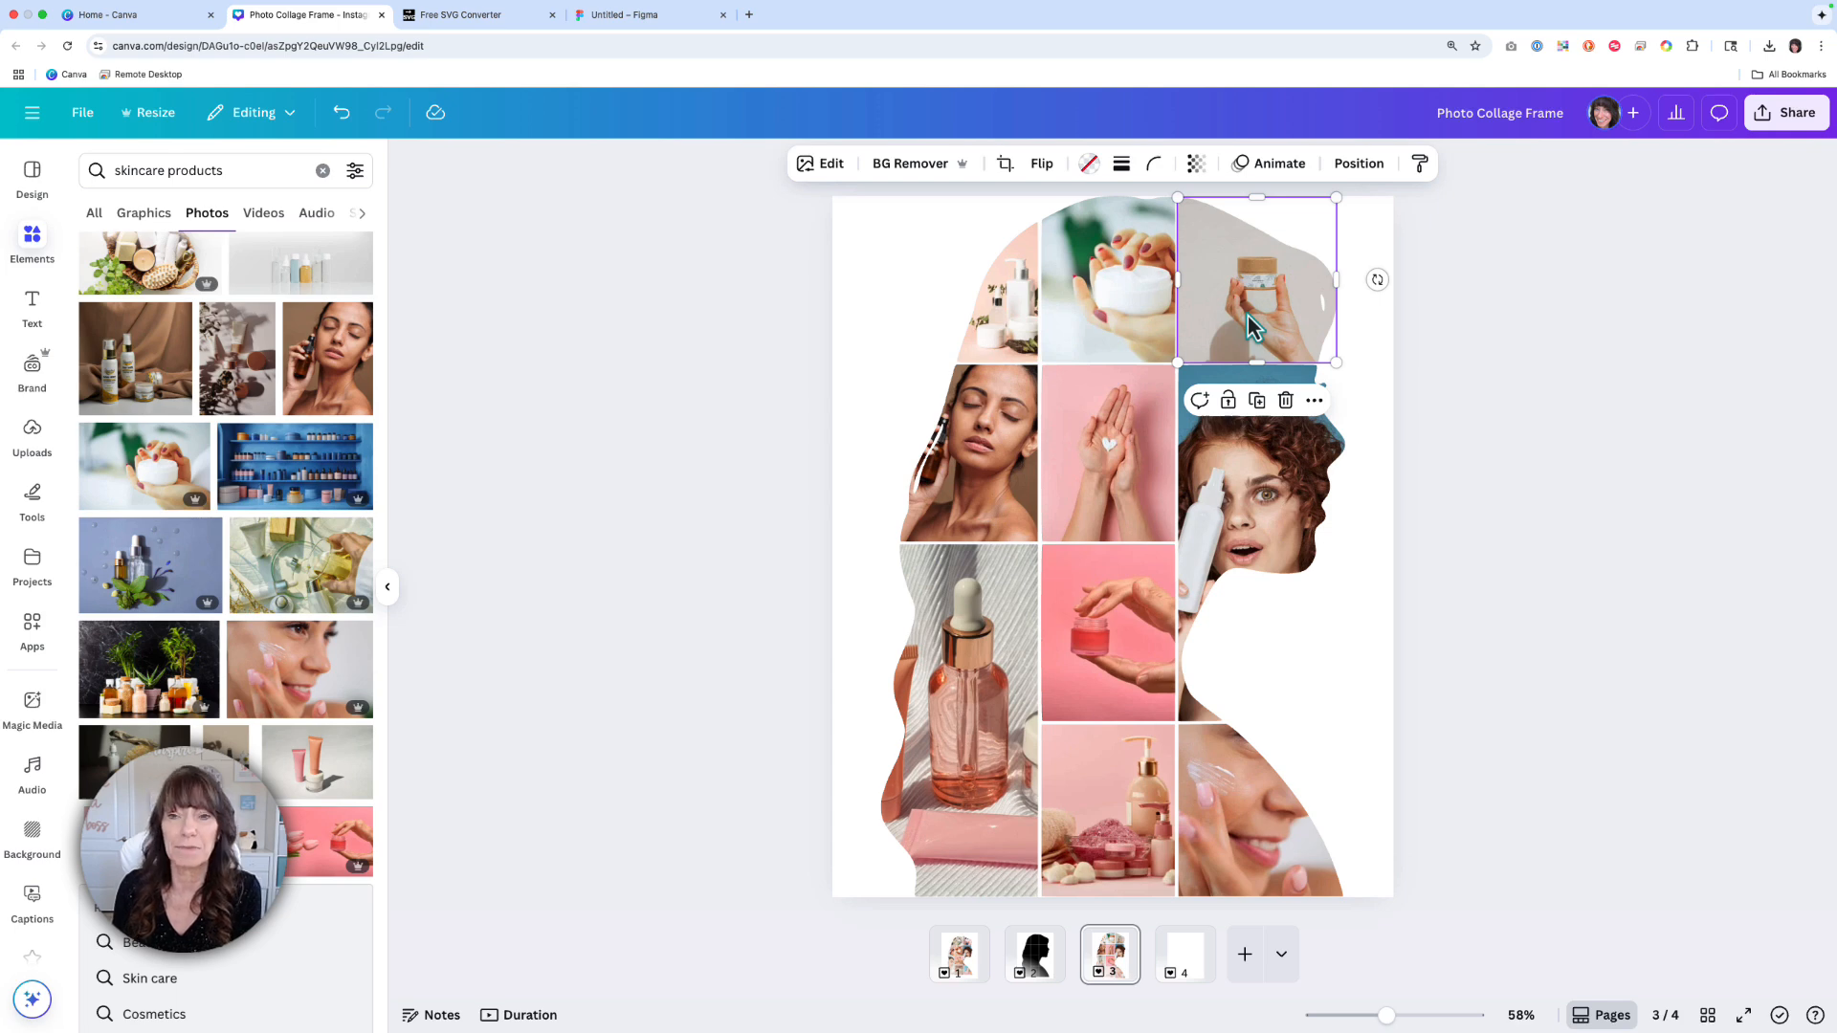
pyautogui.moveTo(1248, 327); pyautogui.dragTo(1262, 304)
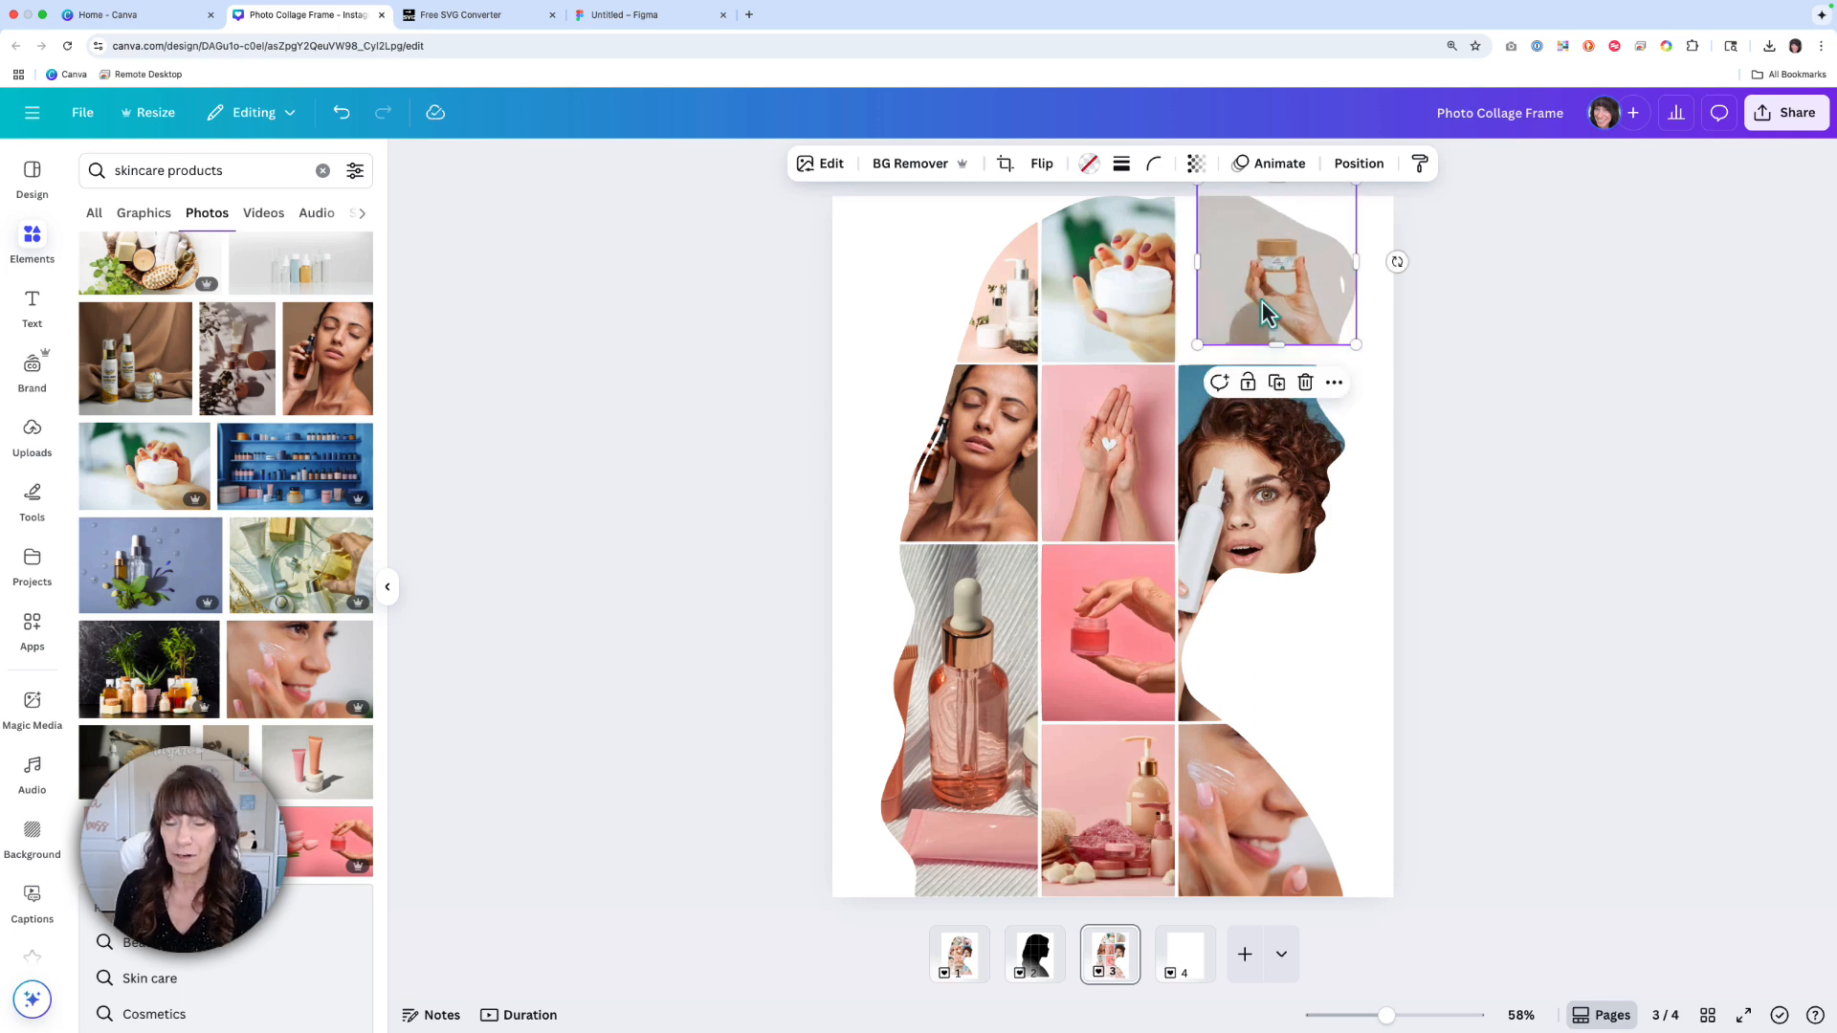
pyautogui.hotkey('ctrl', 'z')
pyautogui.click(729, 247)
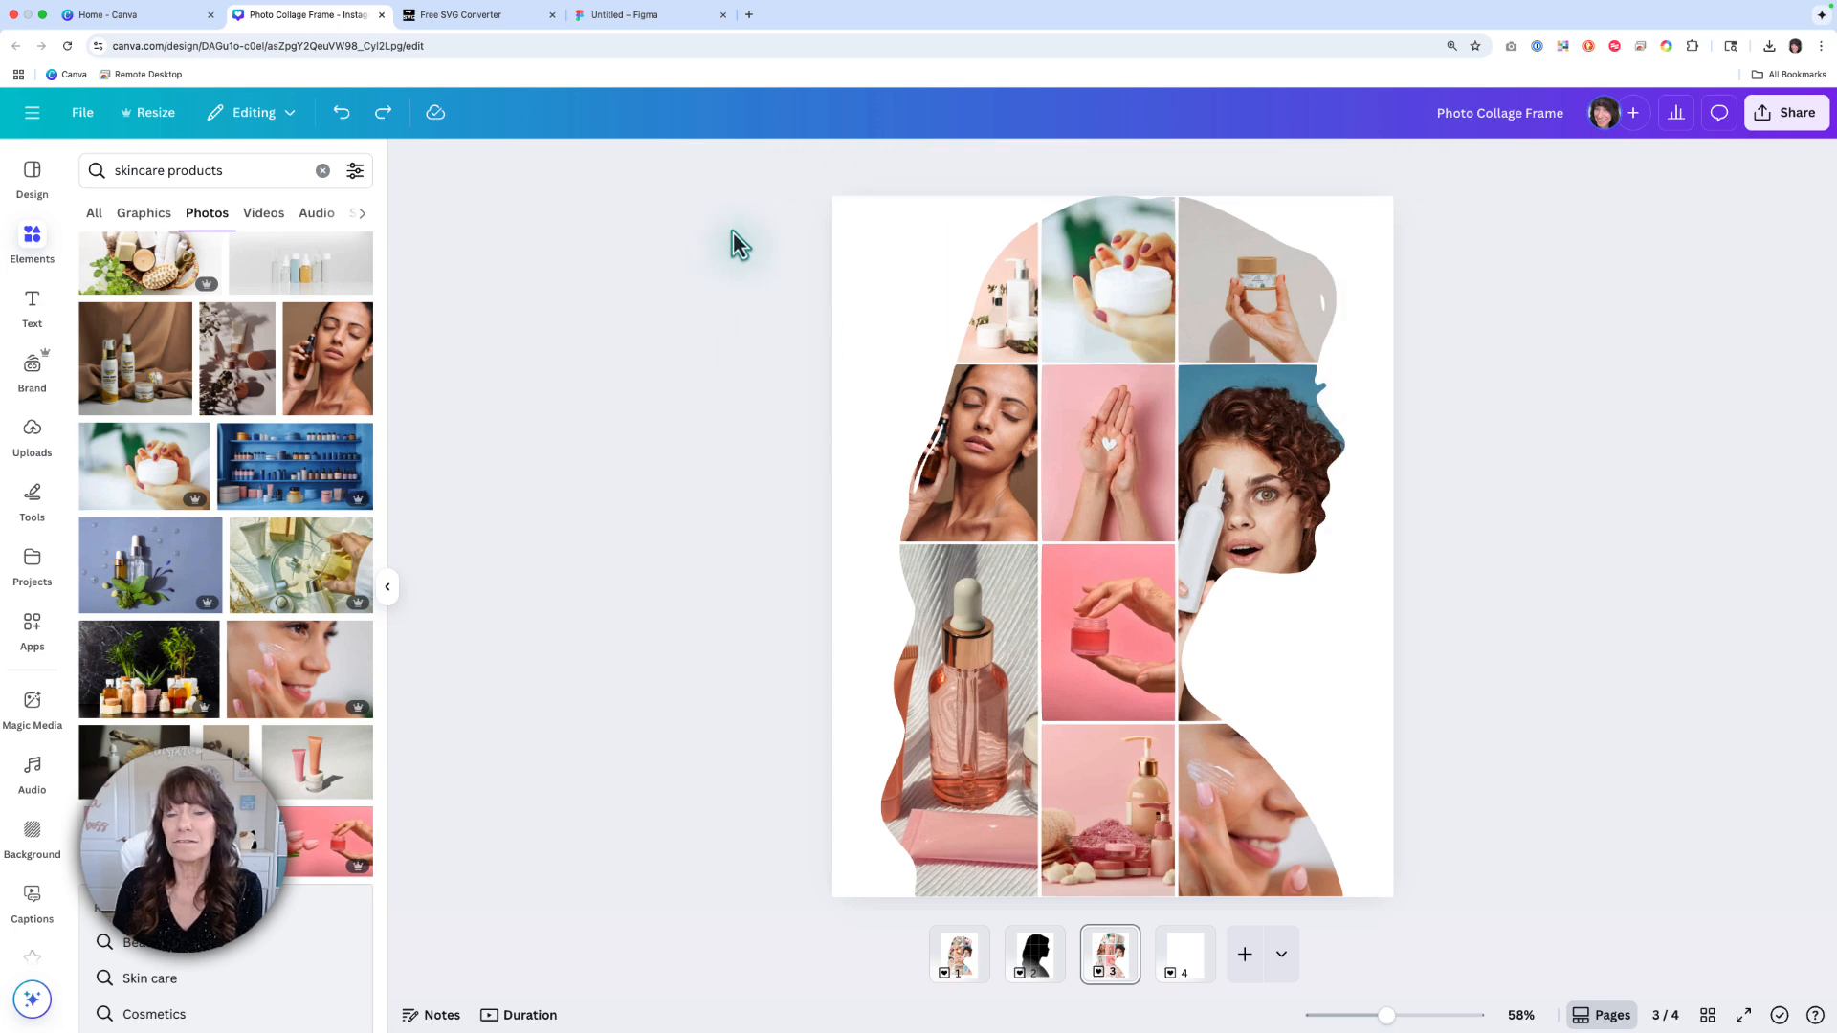
# Group every collage photo, shrink the group and centre it on the page
pyautogui.moveTo(733, 244); pyautogui.dragTo(1424, 830)
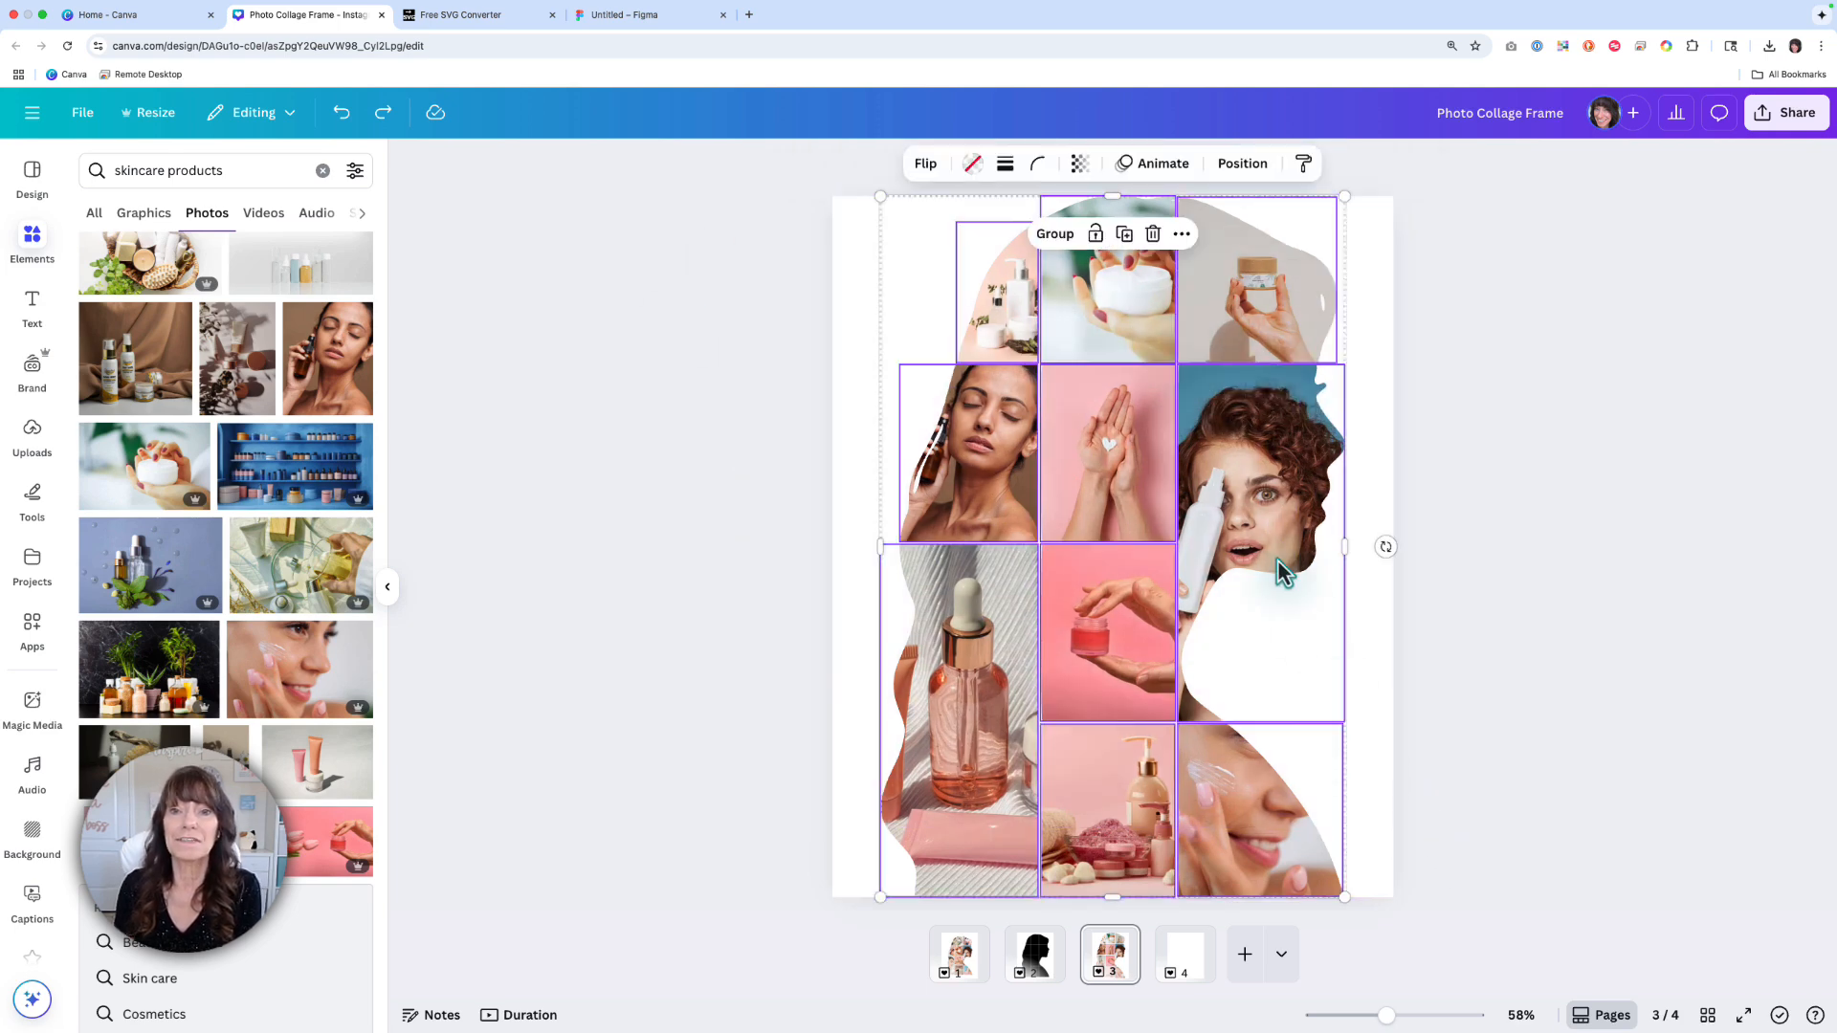
pyautogui.click(1060, 235)
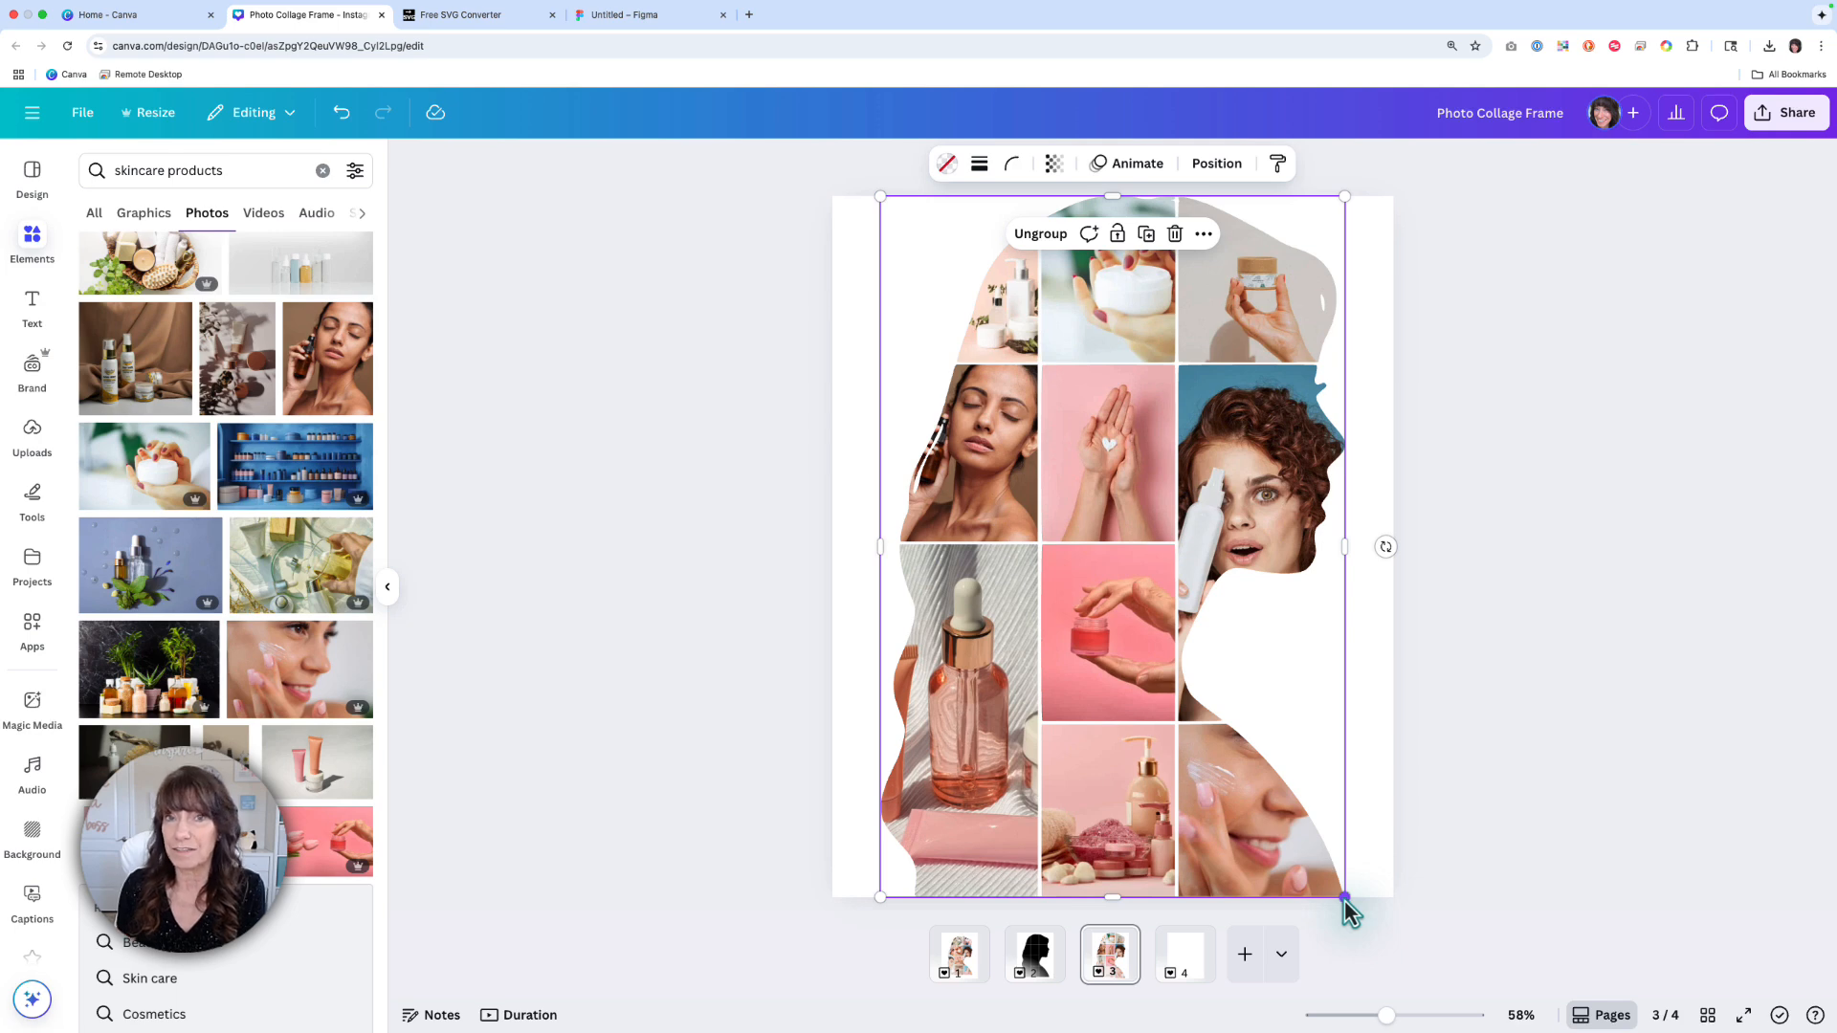
pyautogui.moveTo(1345, 900); pyautogui.dragTo(1257, 775)
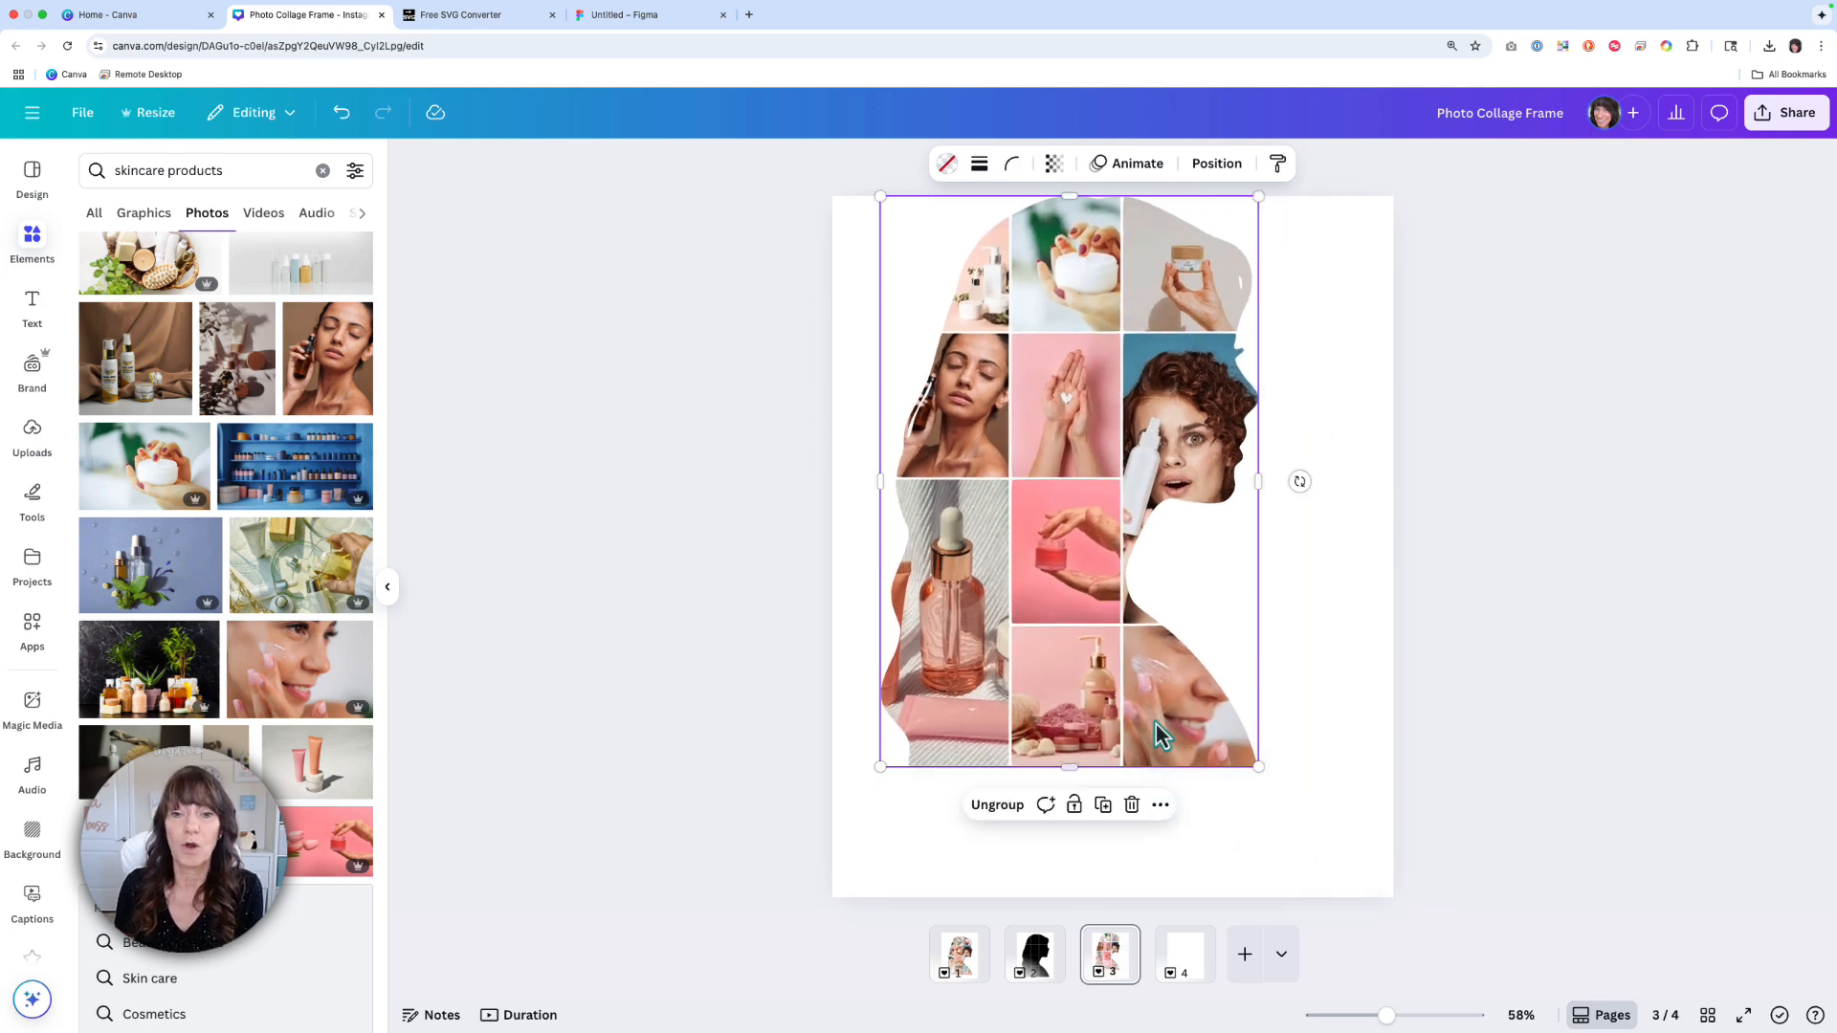
pyautogui.moveTo(1165, 727); pyautogui.dragTo(1216, 790)
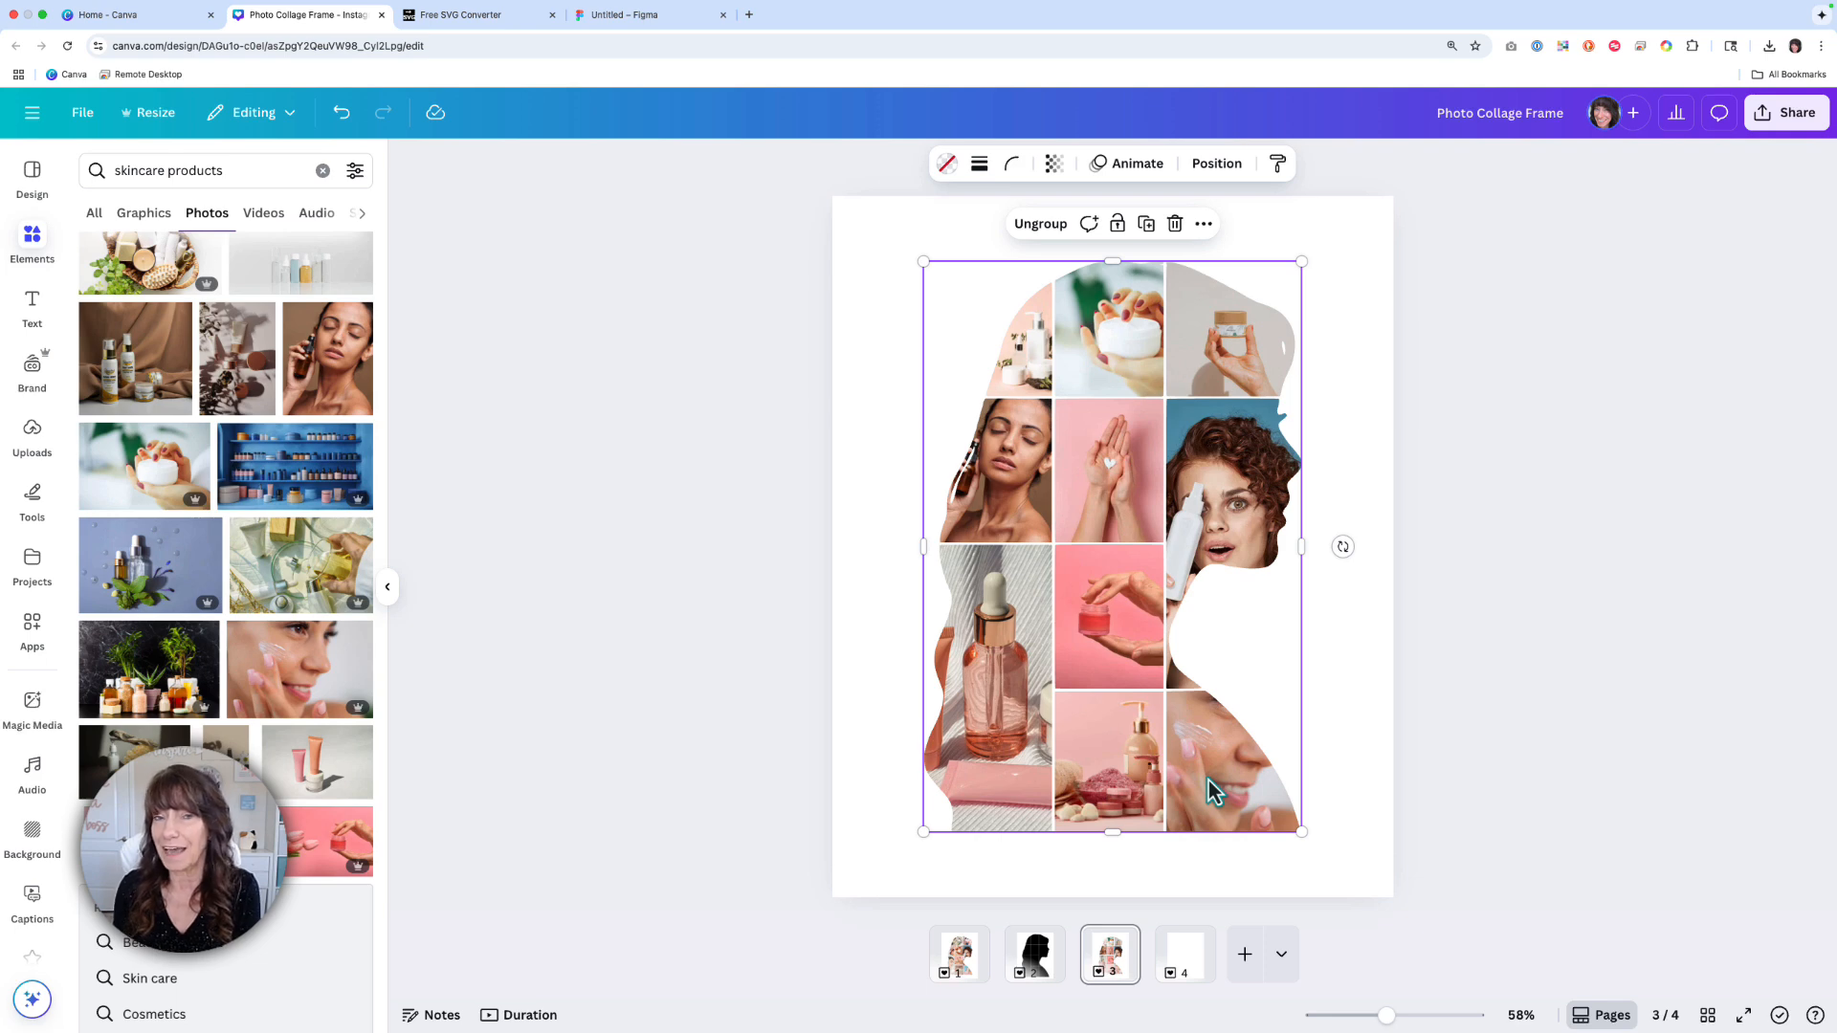
pyautogui.click(1366, 781)
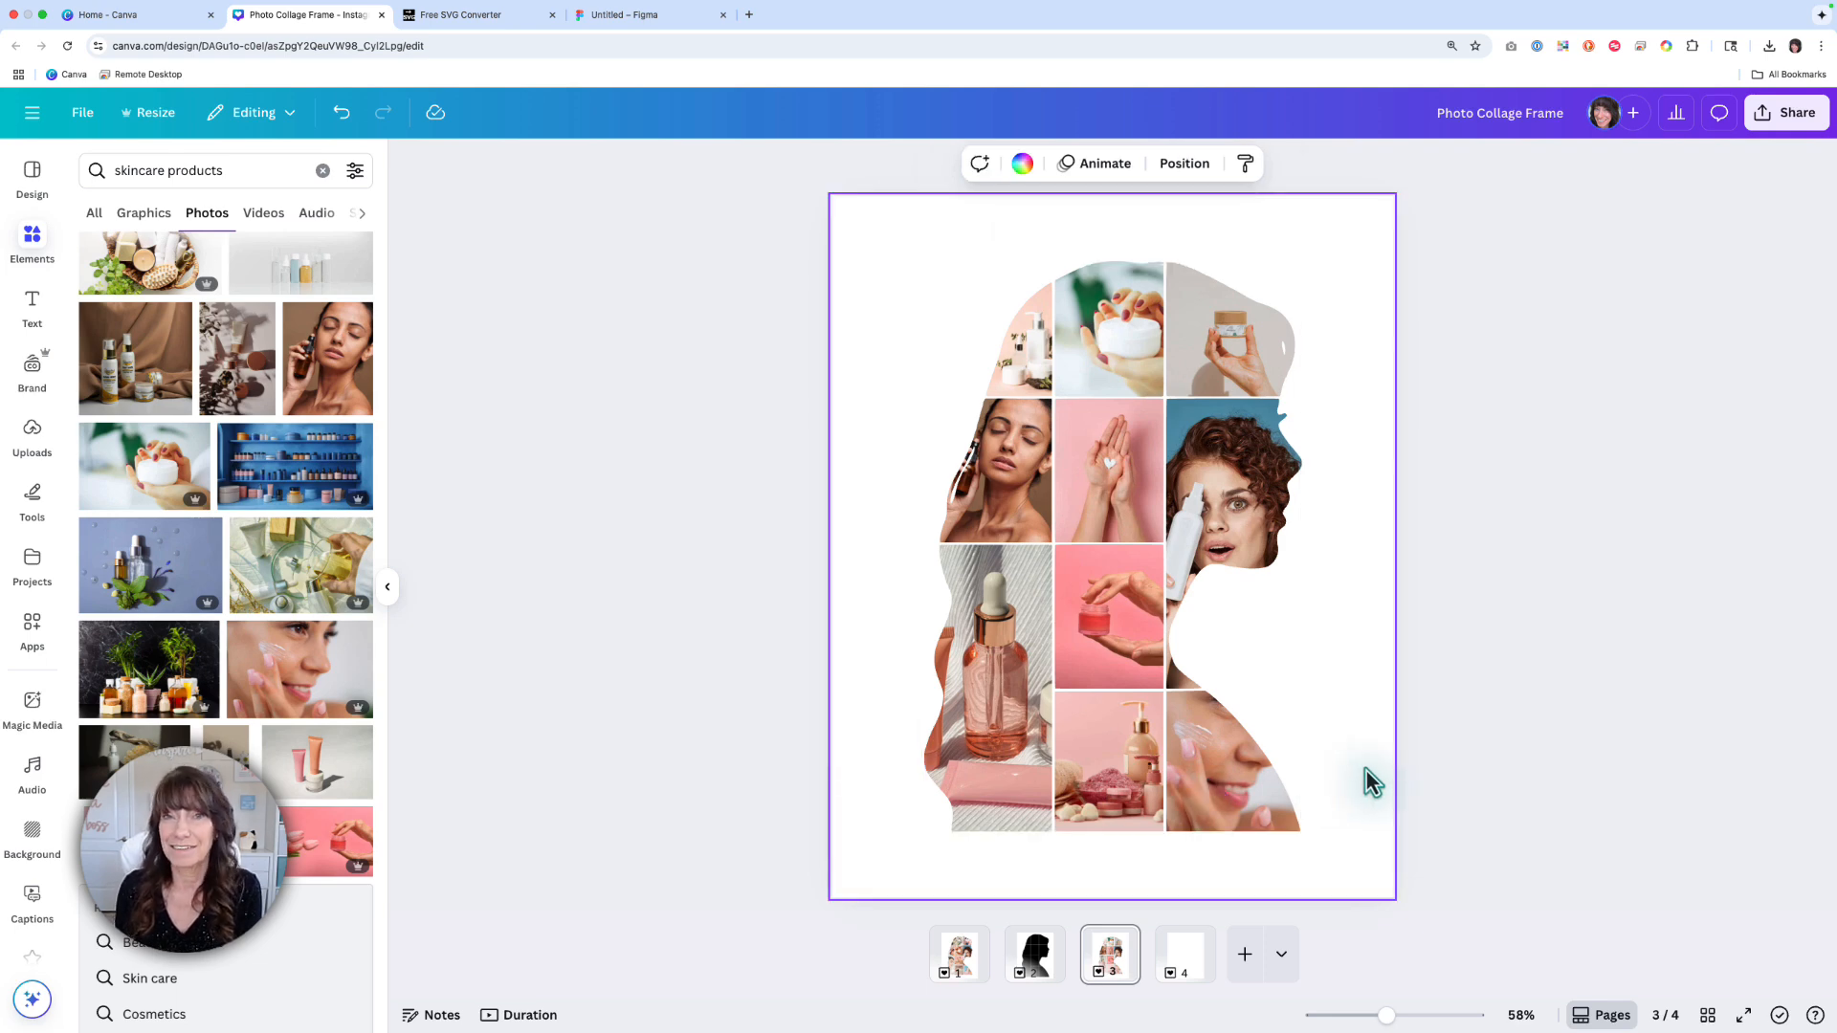